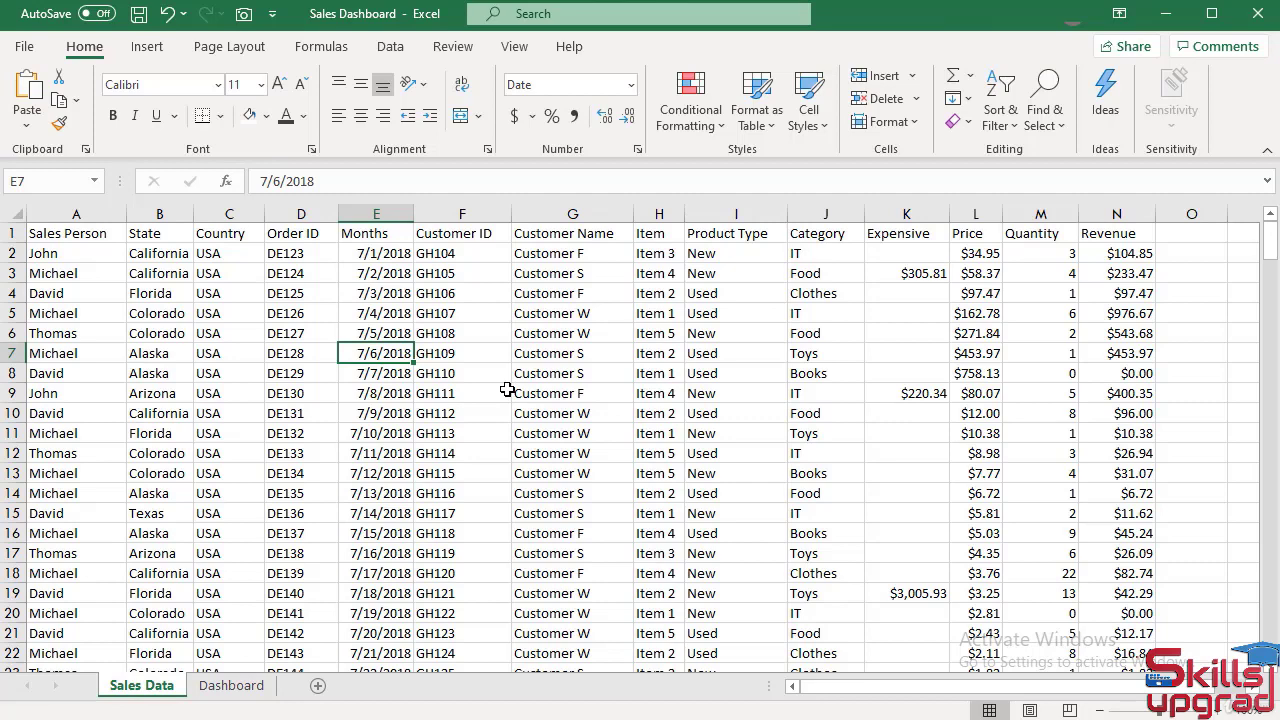
# Convert the sales data range A1:N244 into a table with headers
pyautogui.click(147, 47)
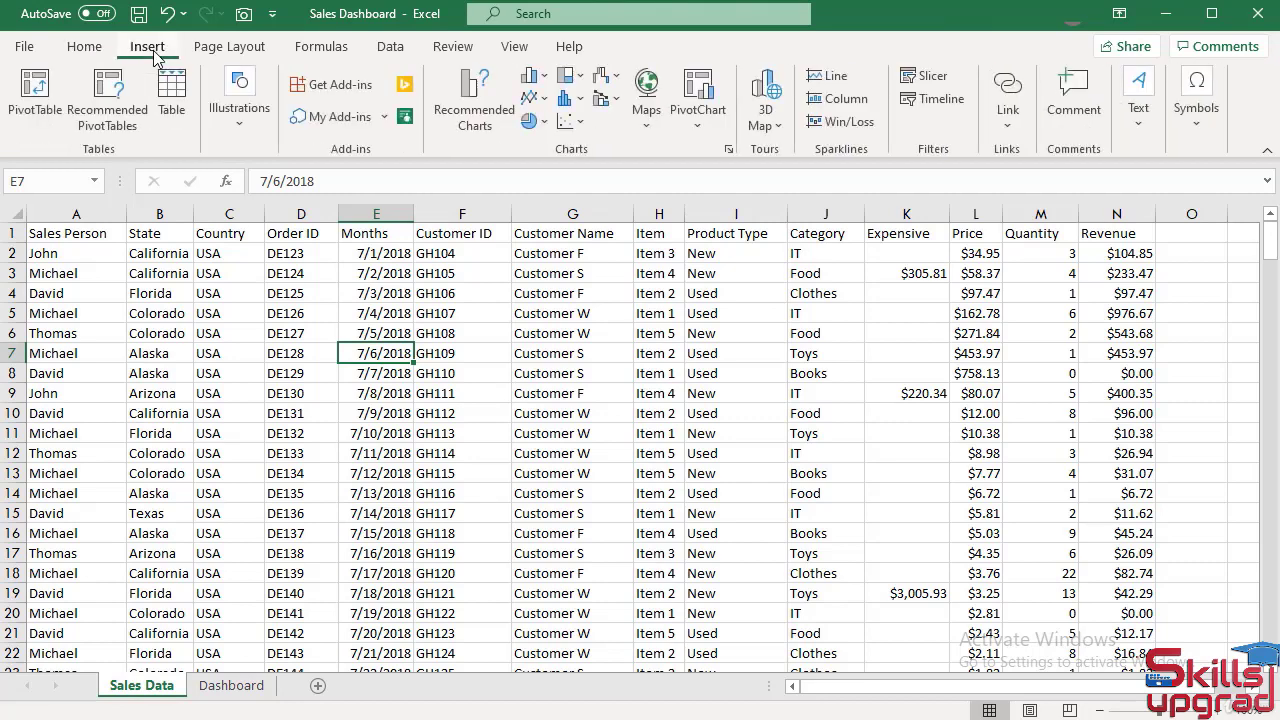
pyautogui.click(170, 105)
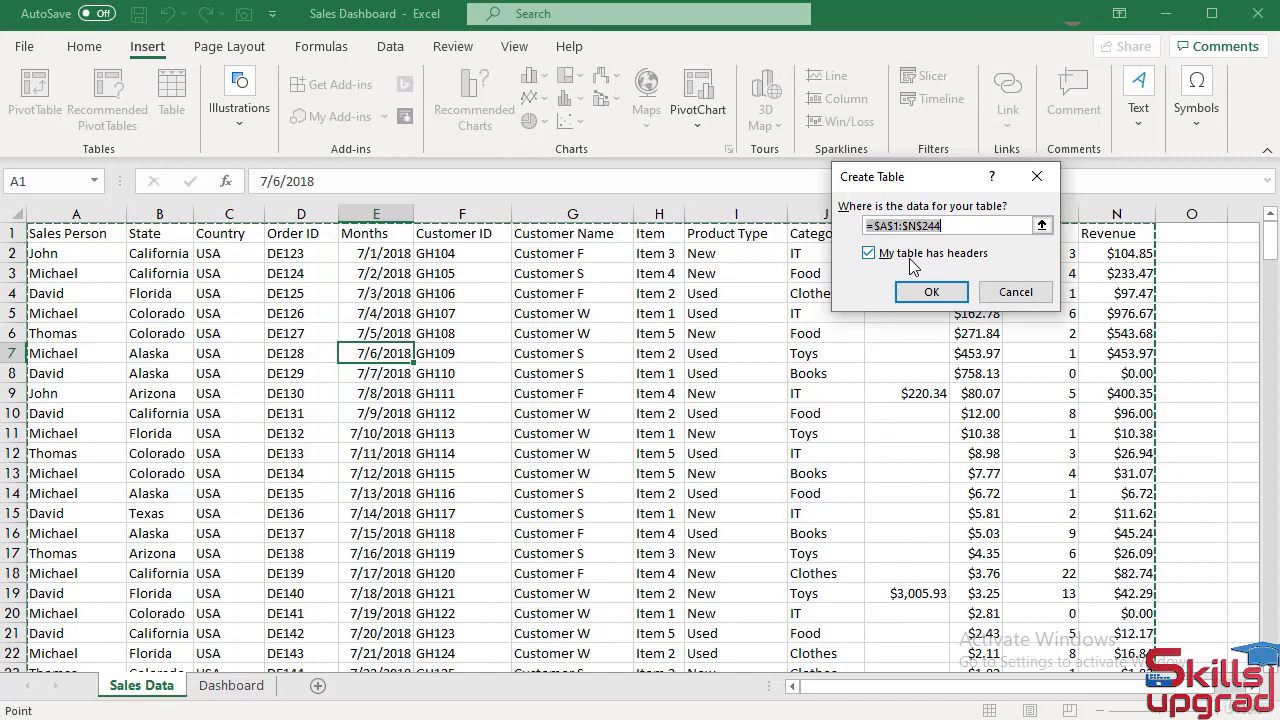
pyautogui.click(925, 290)
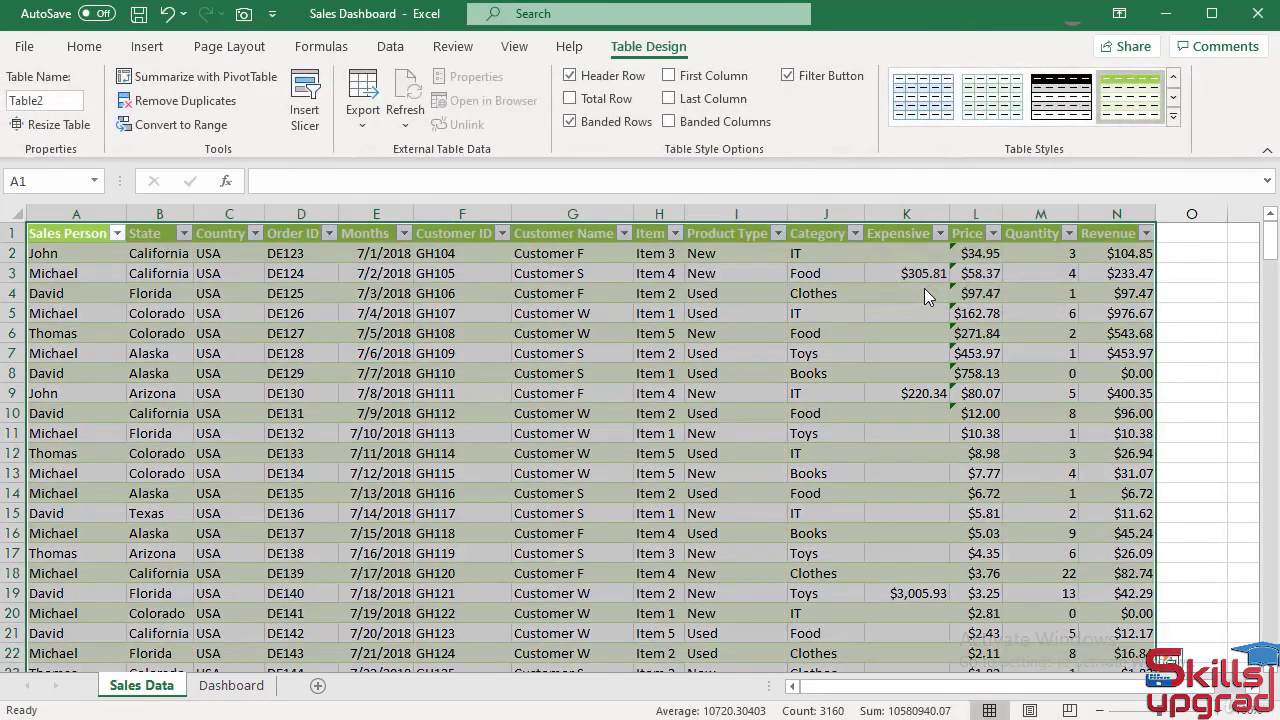
# Create a PivotTable from the sales table Table2 on a new worksheet
pyautogui.click(146, 47)
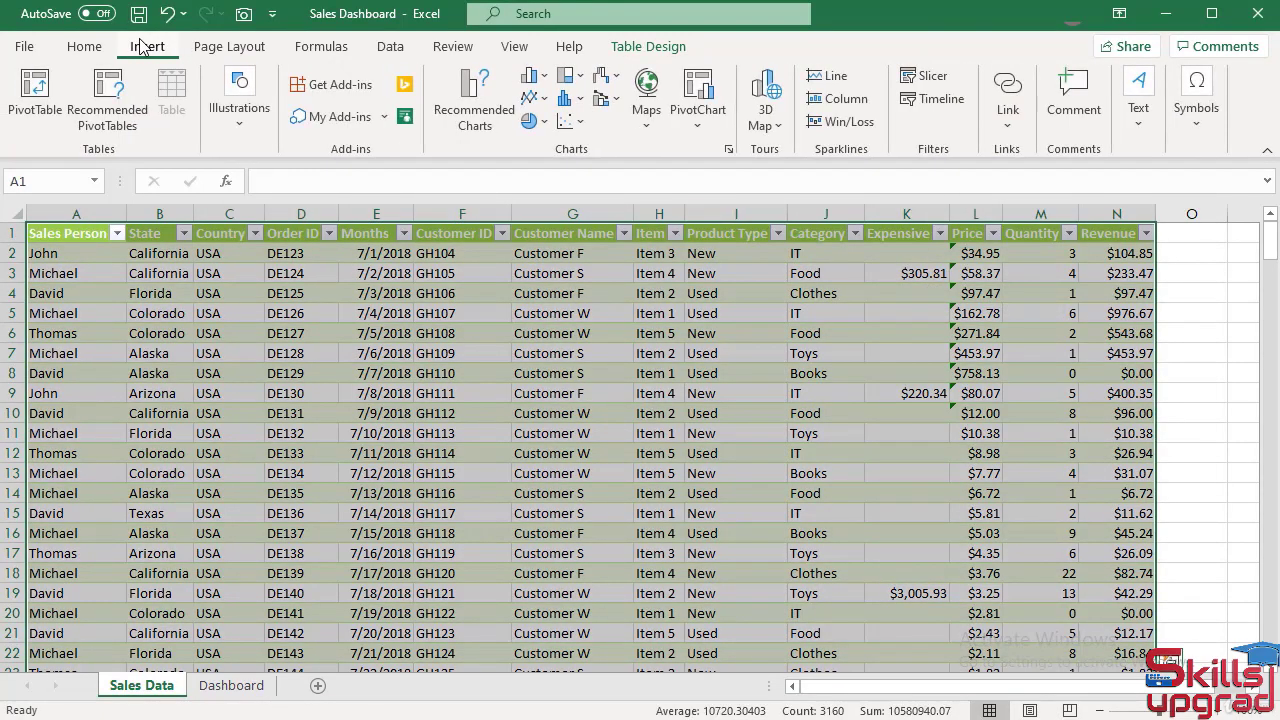
pyautogui.click(34, 95)
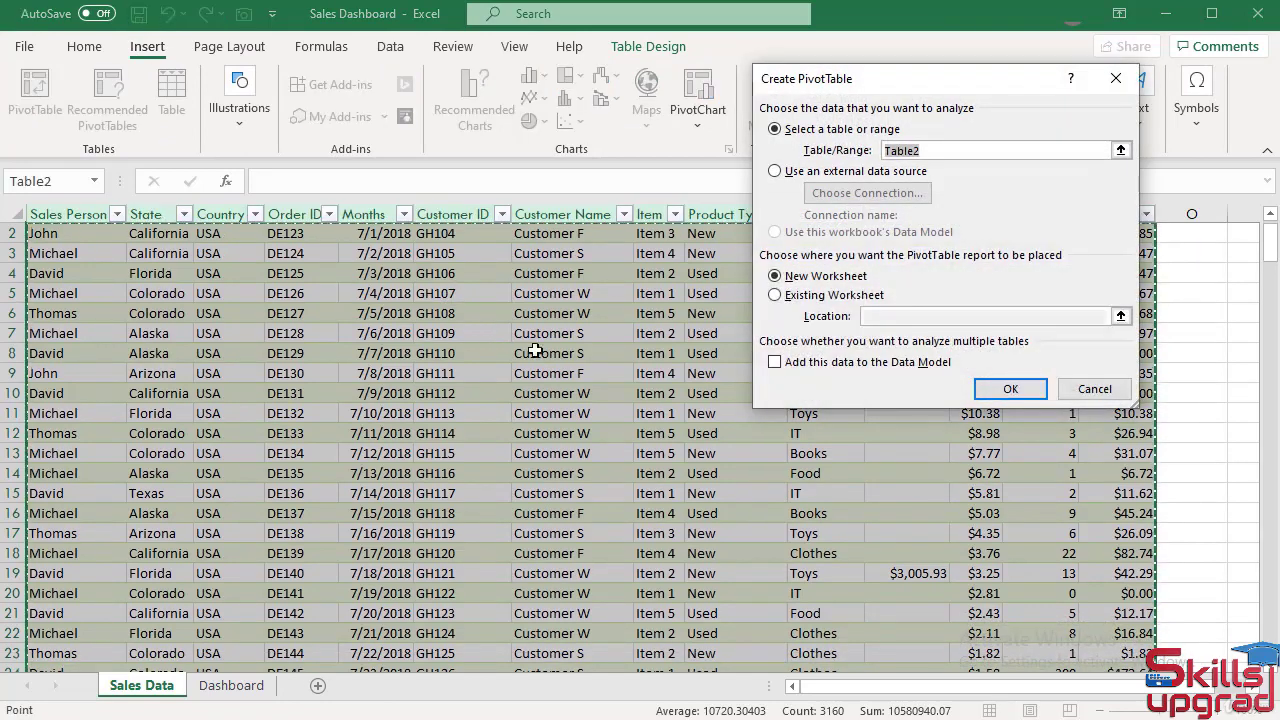
pyautogui.click(1010, 389)
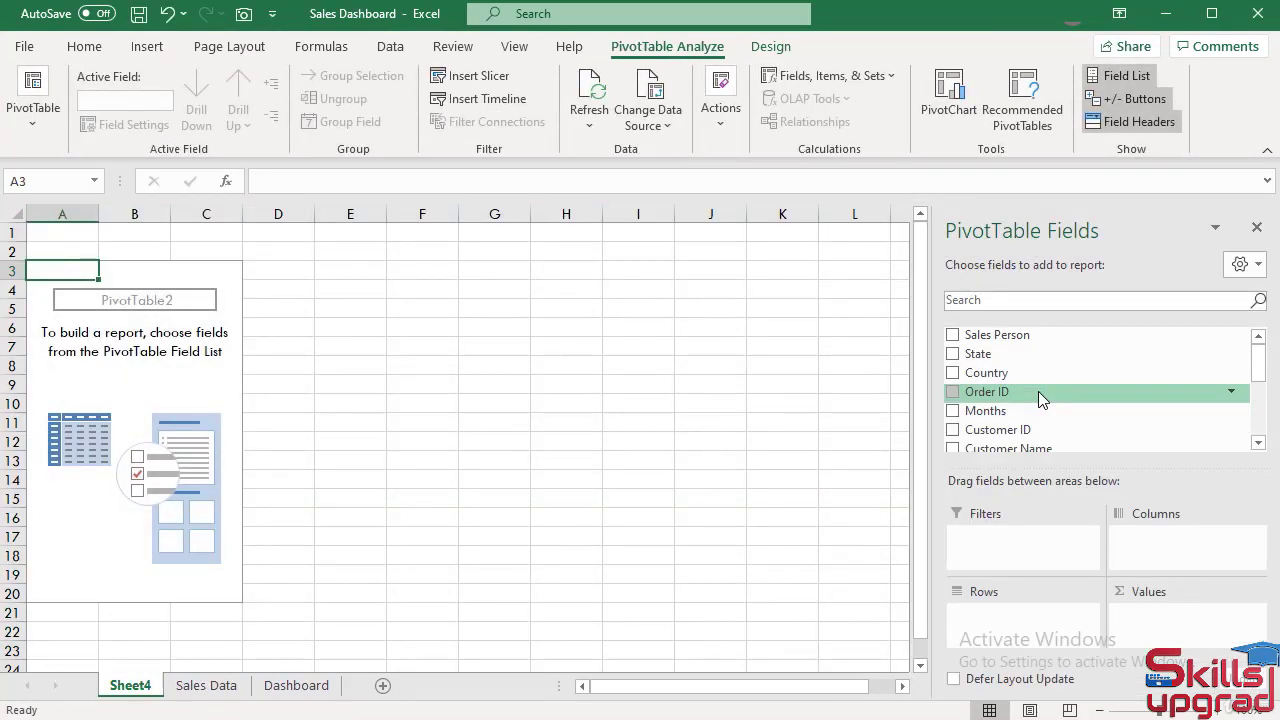
# Rename the new PivotTable worksheet as Calclations
pyautogui.doubleClick(140, 686)
pyautogui.write('Calculations')
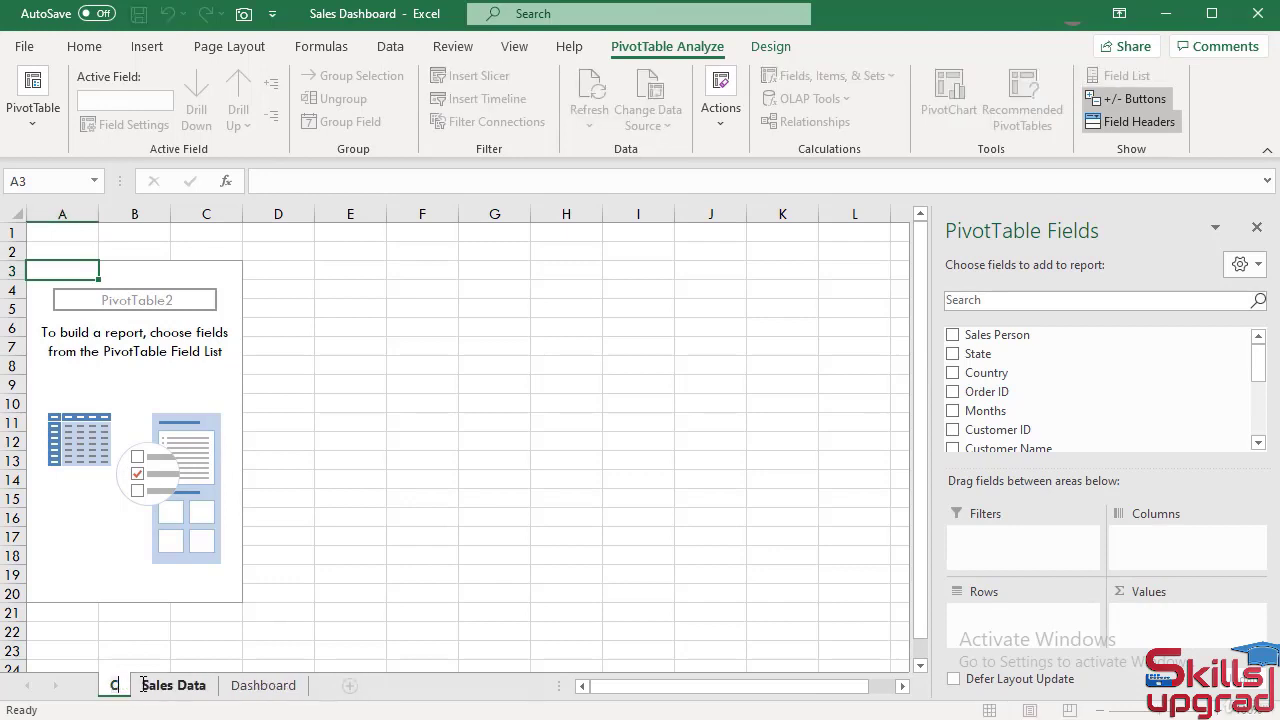
pyautogui.press('Return')
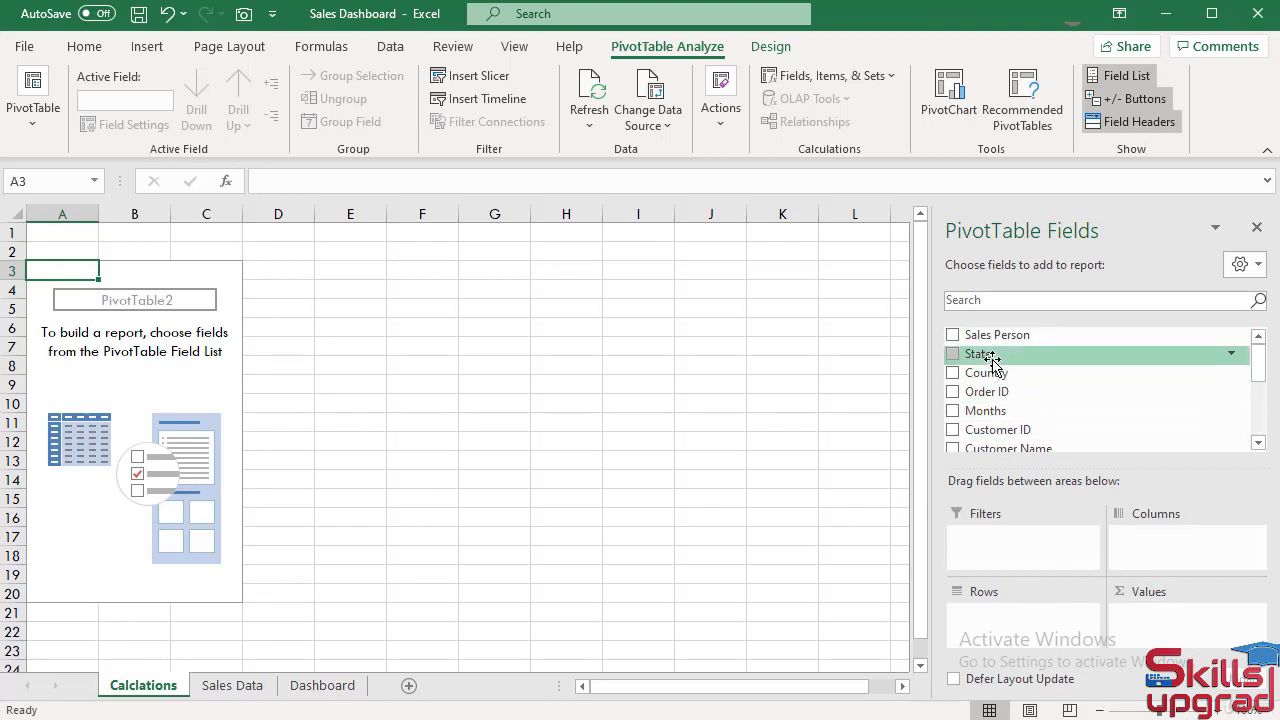
# Add State to the PivotTable's rows and Revenue to its values as a sum
pyautogui.moveTo(988, 356); pyautogui.dragTo(1004, 614)
pyautogui.scroll(-2, 1020, 390)
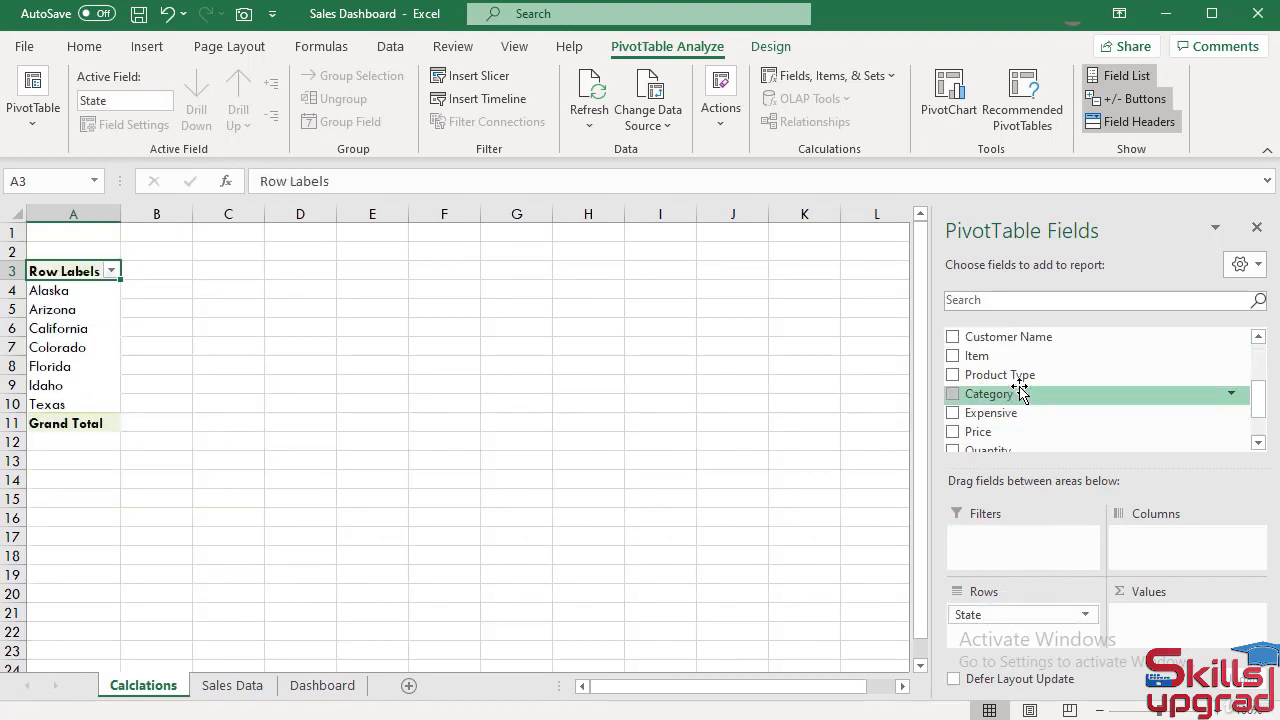
pyautogui.scroll(-1, 1020, 390)
pyautogui.moveTo(1006, 414); pyautogui.dragTo(1172, 622)
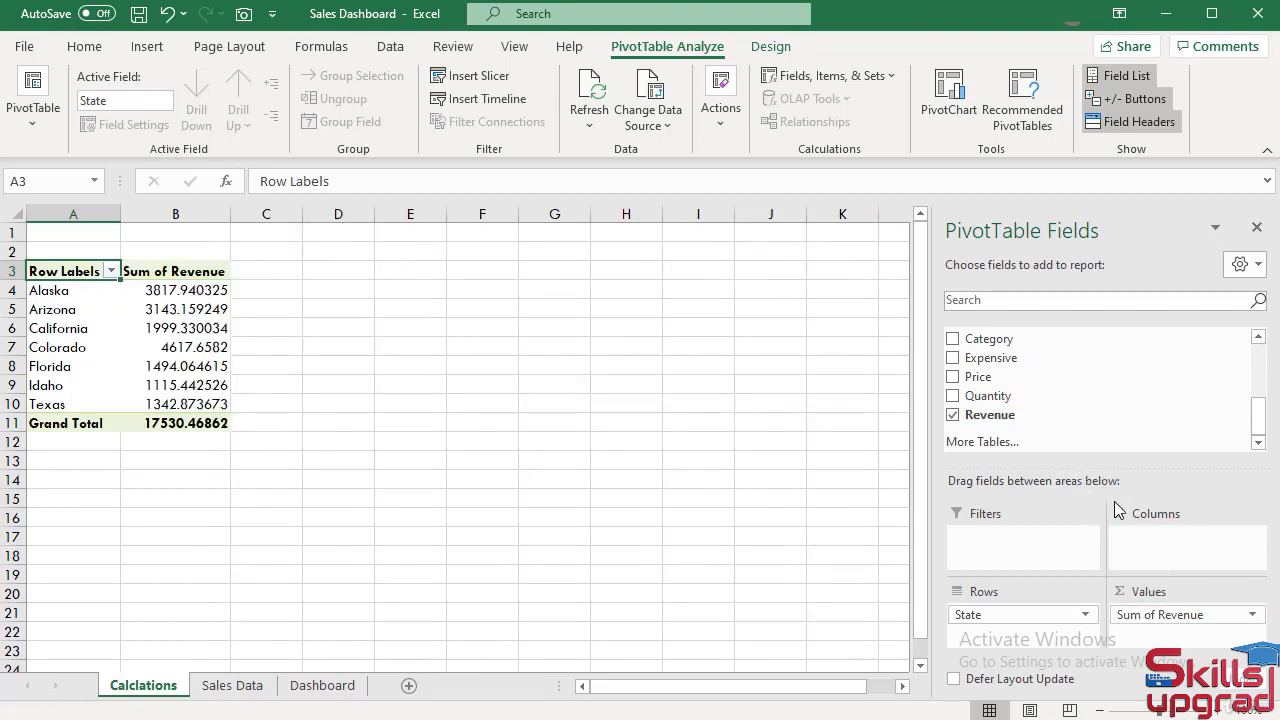
# Add the Months field to the PivotTable's columns
pyautogui.scroll(3, 1092, 422)
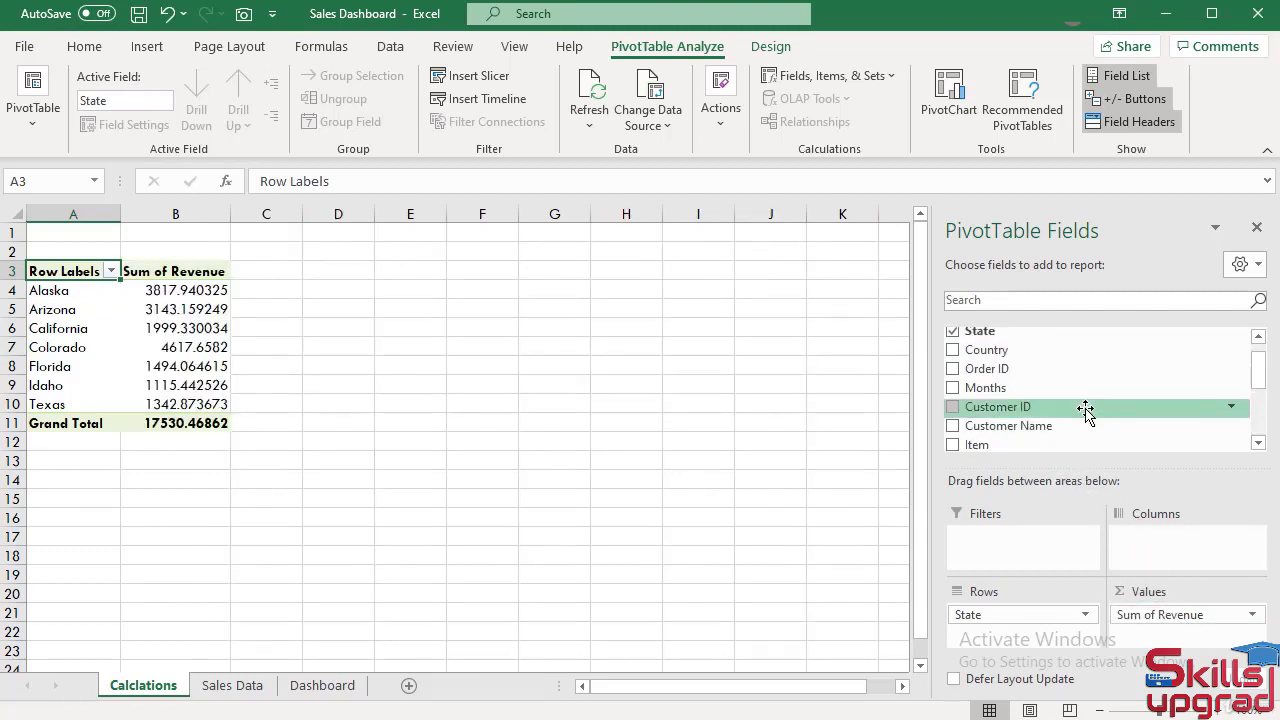
pyautogui.scroll(1, 1086, 410)
pyautogui.scroll(-3, 1086, 410)
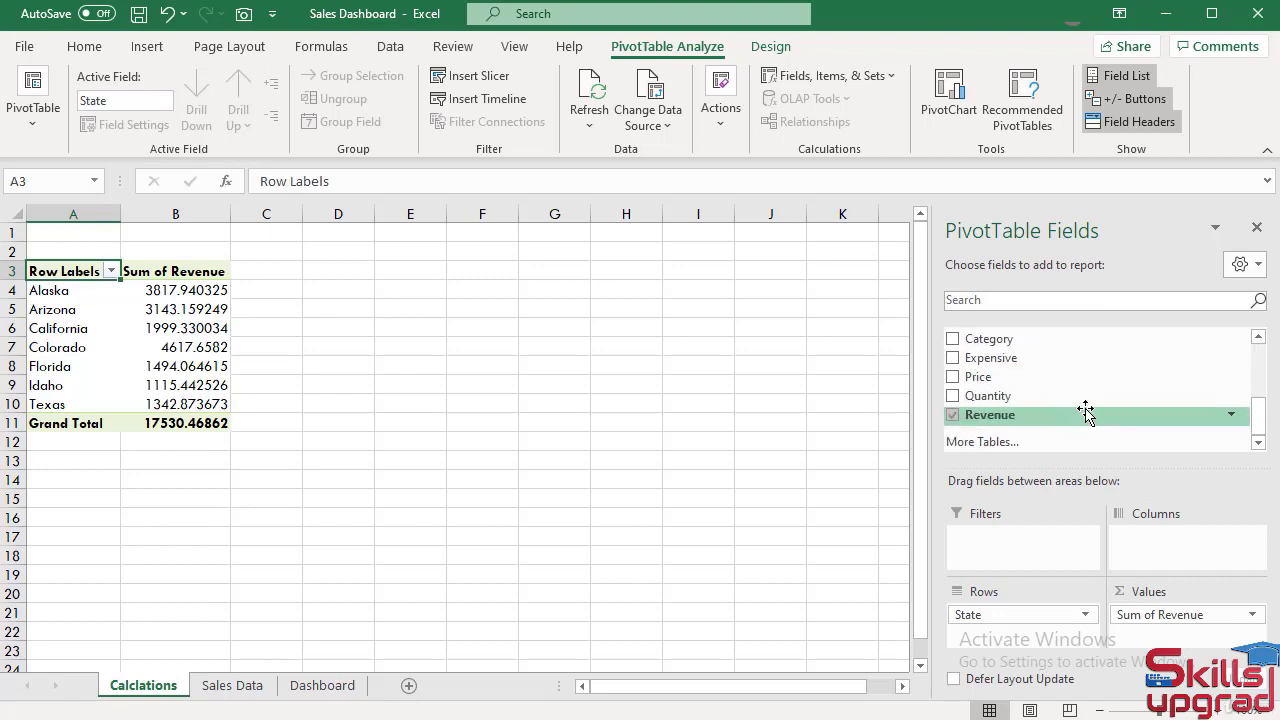
pyautogui.scroll(4, 1086, 414)
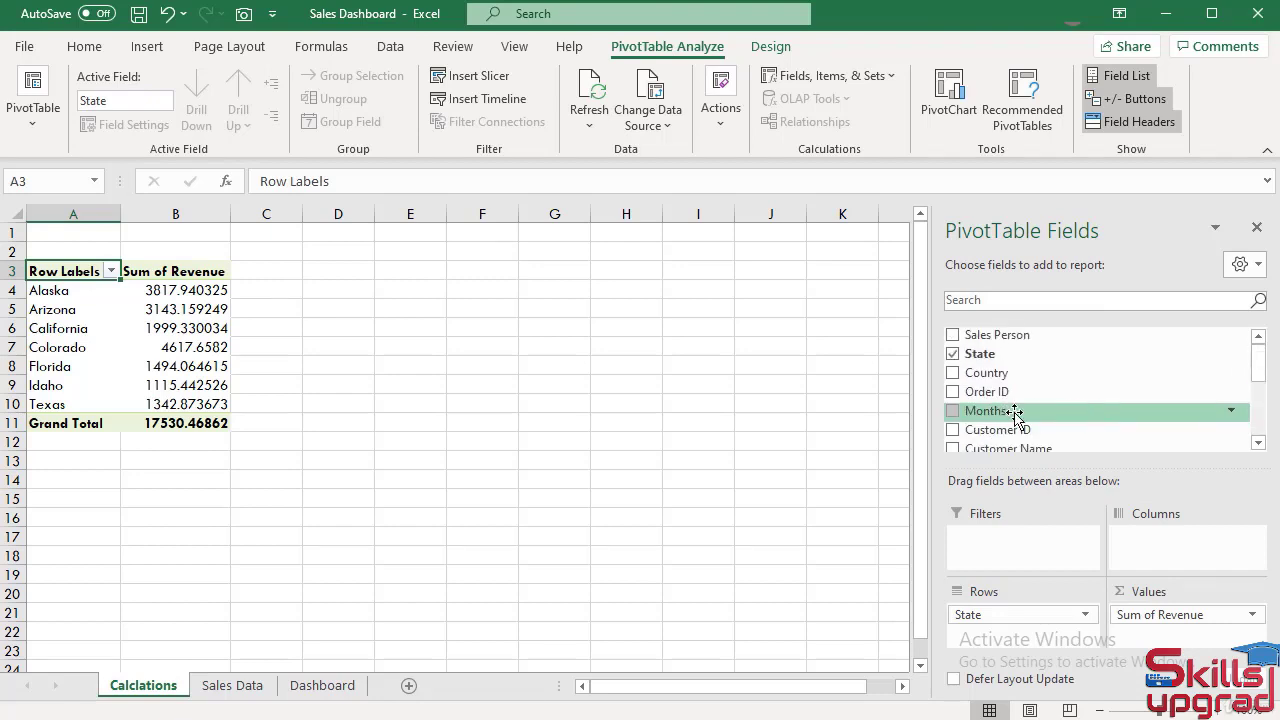
pyautogui.moveTo(1014, 415); pyautogui.dragTo(1160, 545)
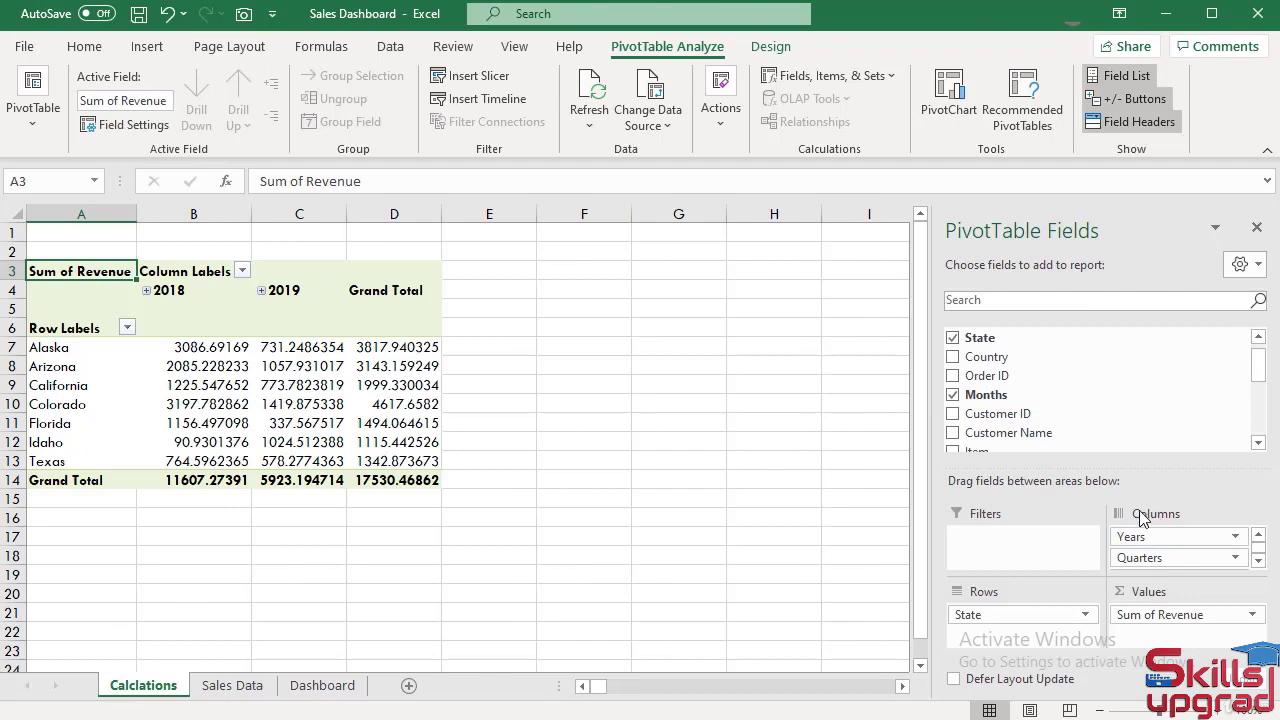
# Expand the 2018 and 2019 column groups to examine their quarters
pyautogui.click(147, 291)
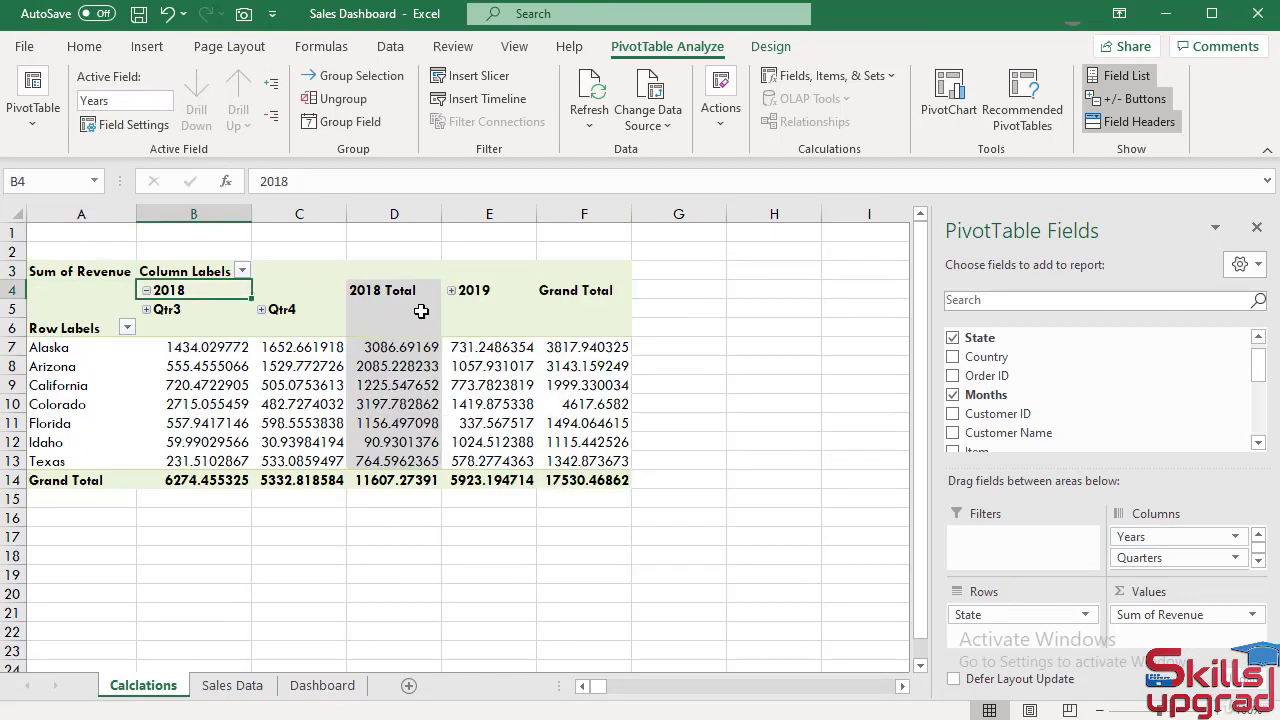
pyautogui.click(453, 294)
pyautogui.click(452, 291)
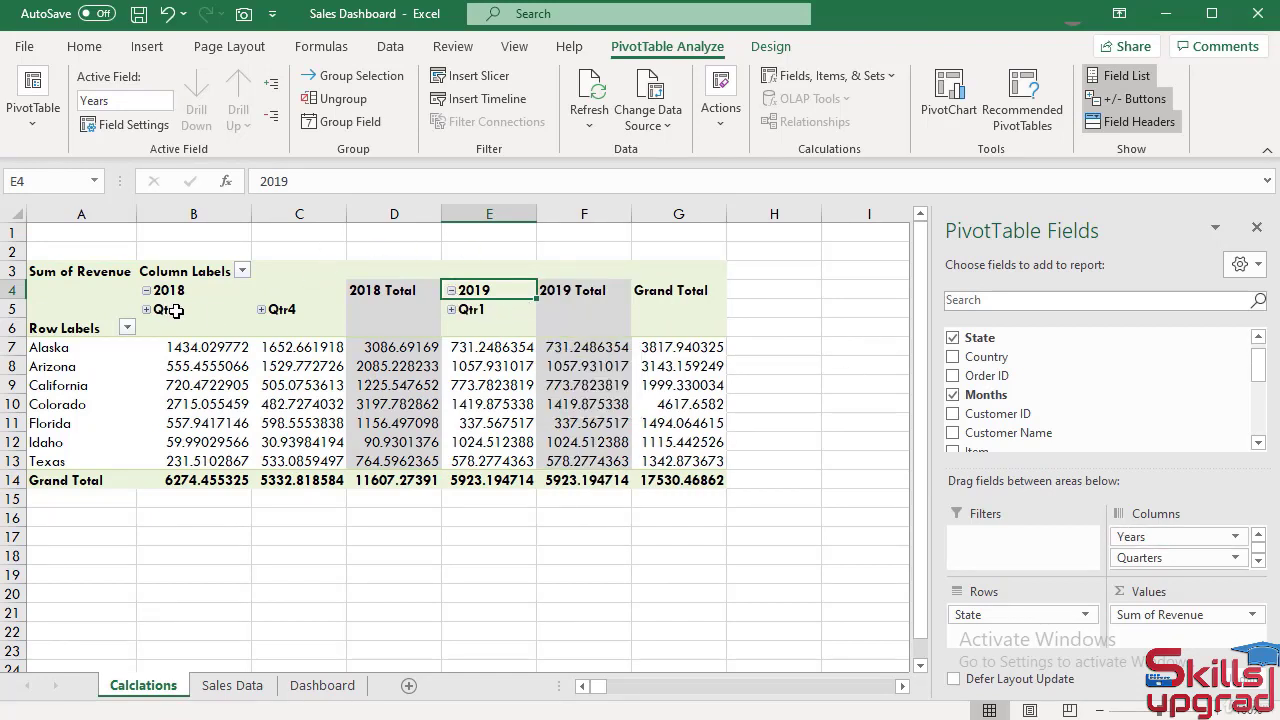
# Remove Years and Quarters from the PivotTable's columns, keeping only Months
pyautogui.scroll(-1, 1192, 563)
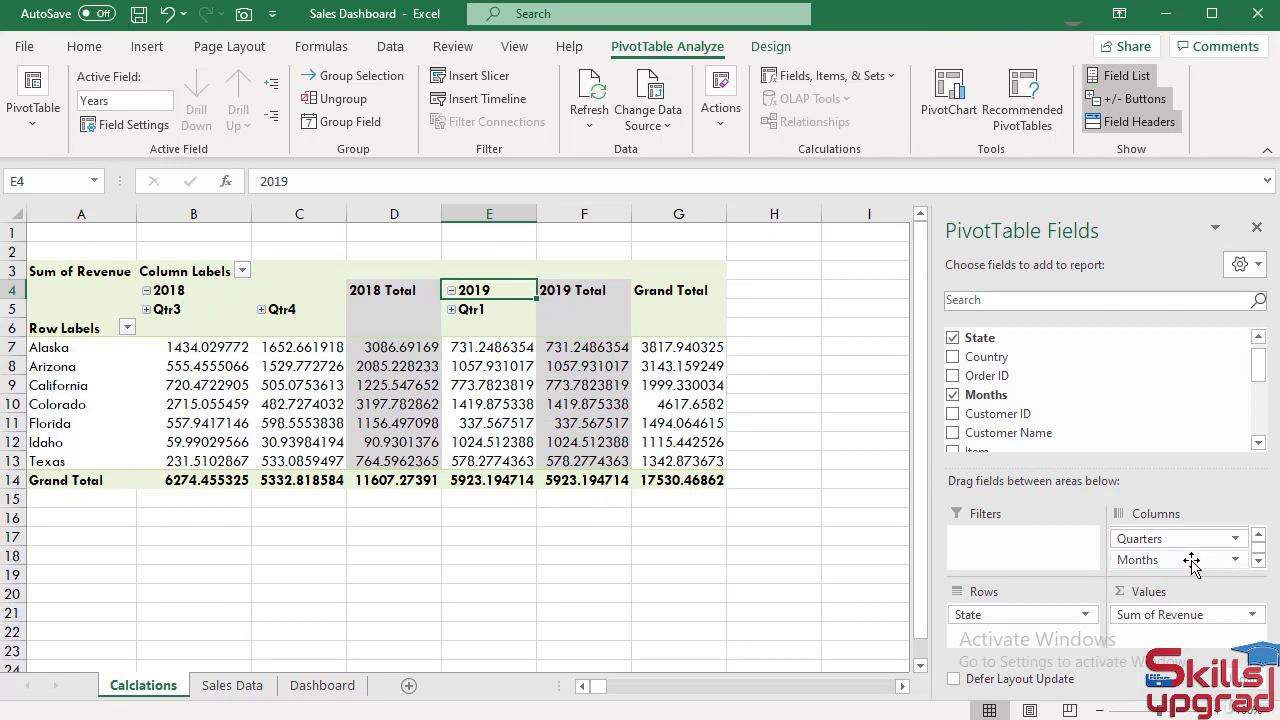
pyautogui.scroll(1, 1192, 563)
pyautogui.moveTo(1150, 540); pyautogui.dragTo(780, 540)
pyautogui.moveTo(1160, 537); pyautogui.dragTo(774, 517)
# Format the single Idaho February revenue cell, C10, as Currency with the $ symbol and 2 decimal places
pyautogui.click(313, 408)
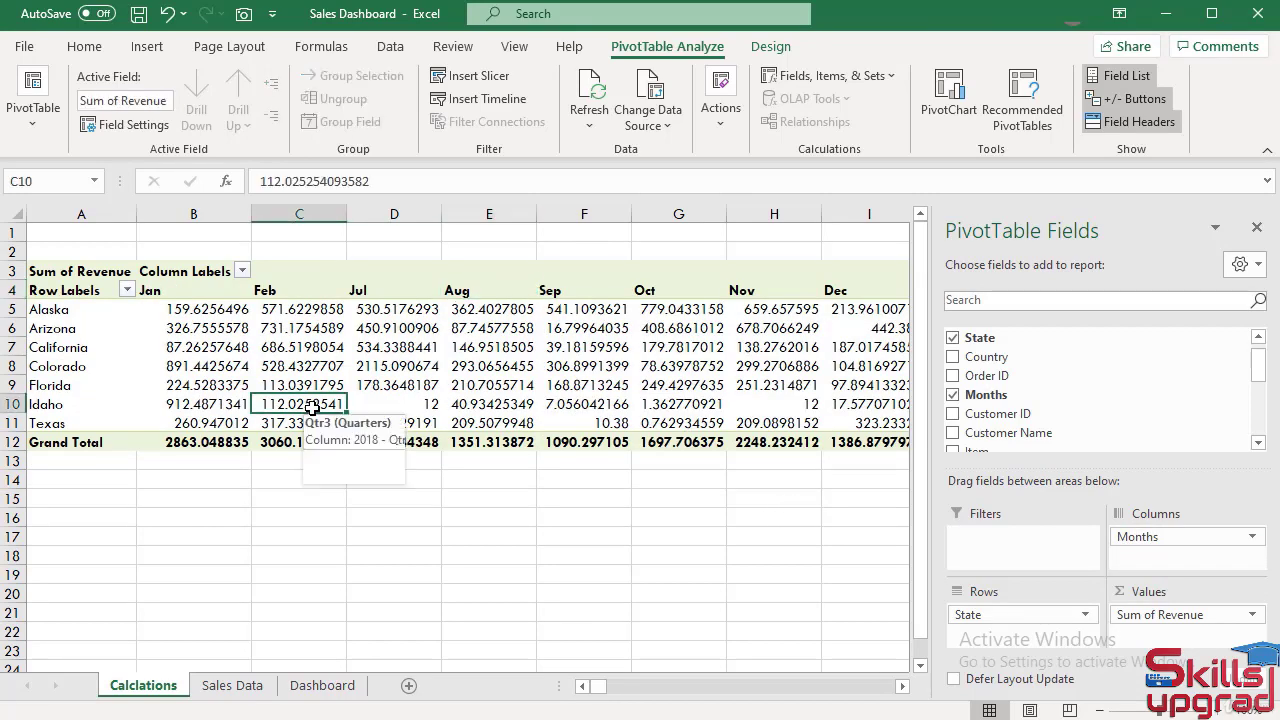
pyautogui.rightClick(313, 408)
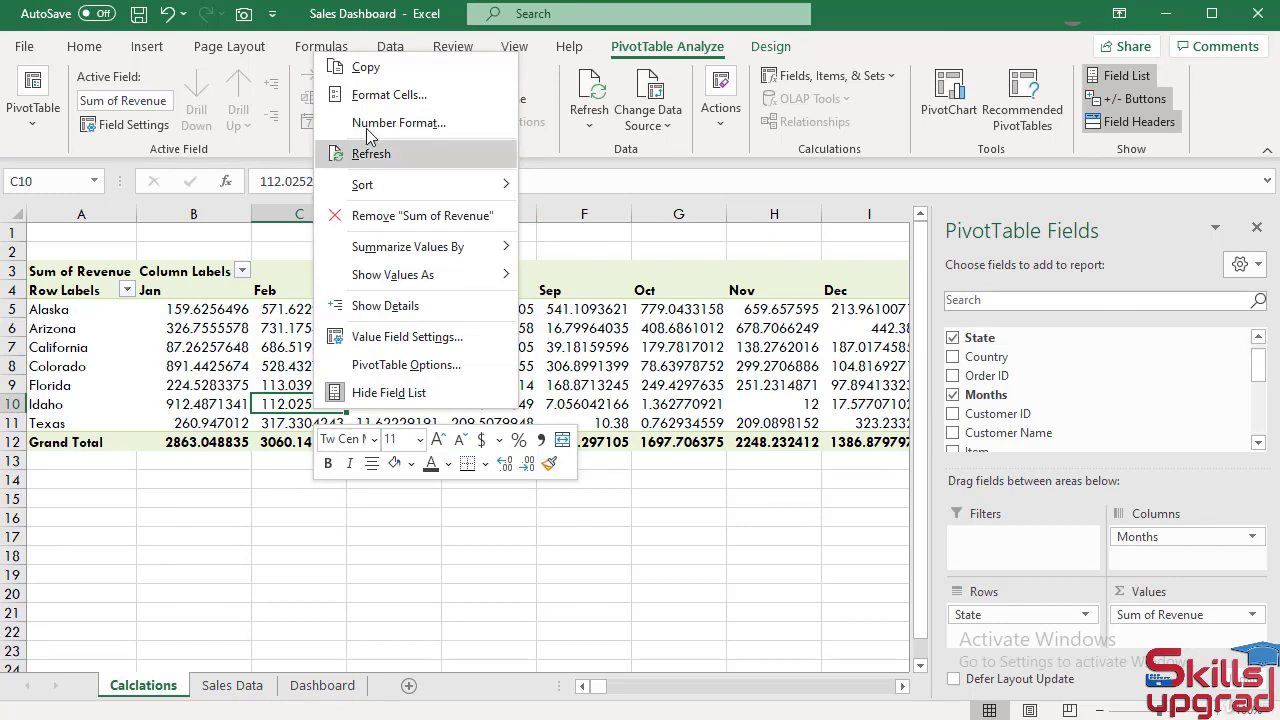
pyautogui.click(386, 99)
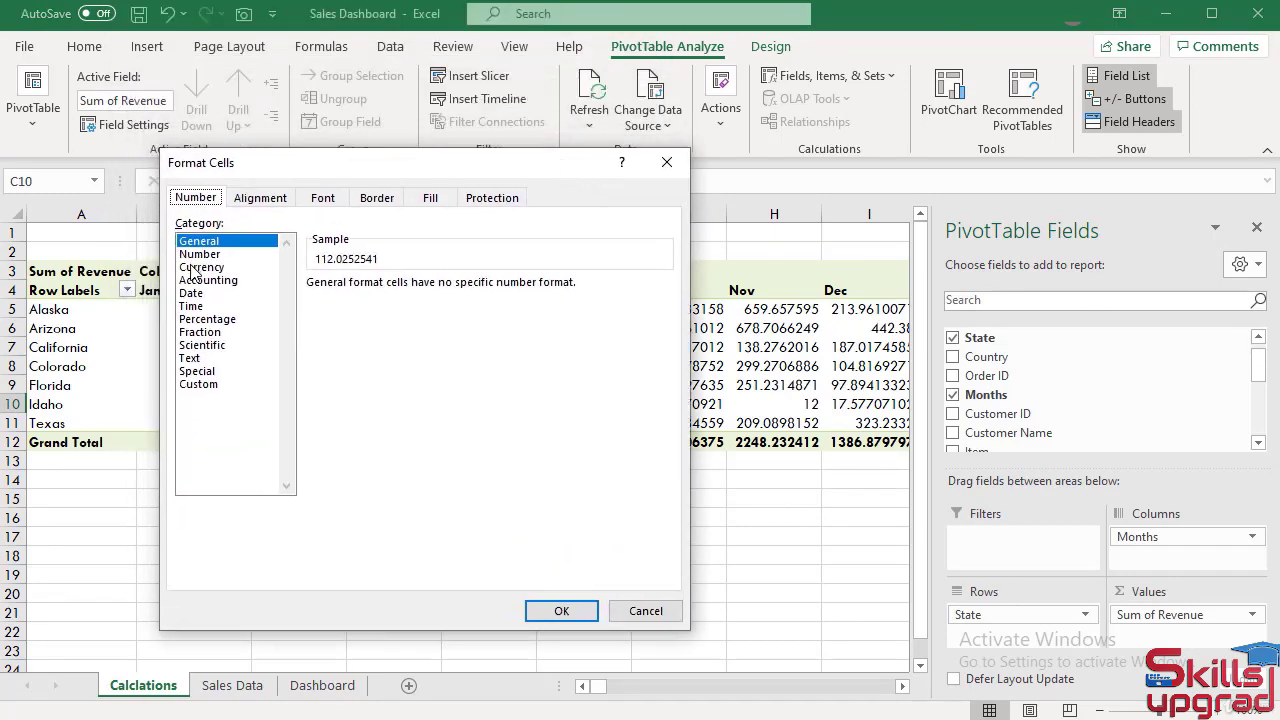
pyautogui.click(192, 268)
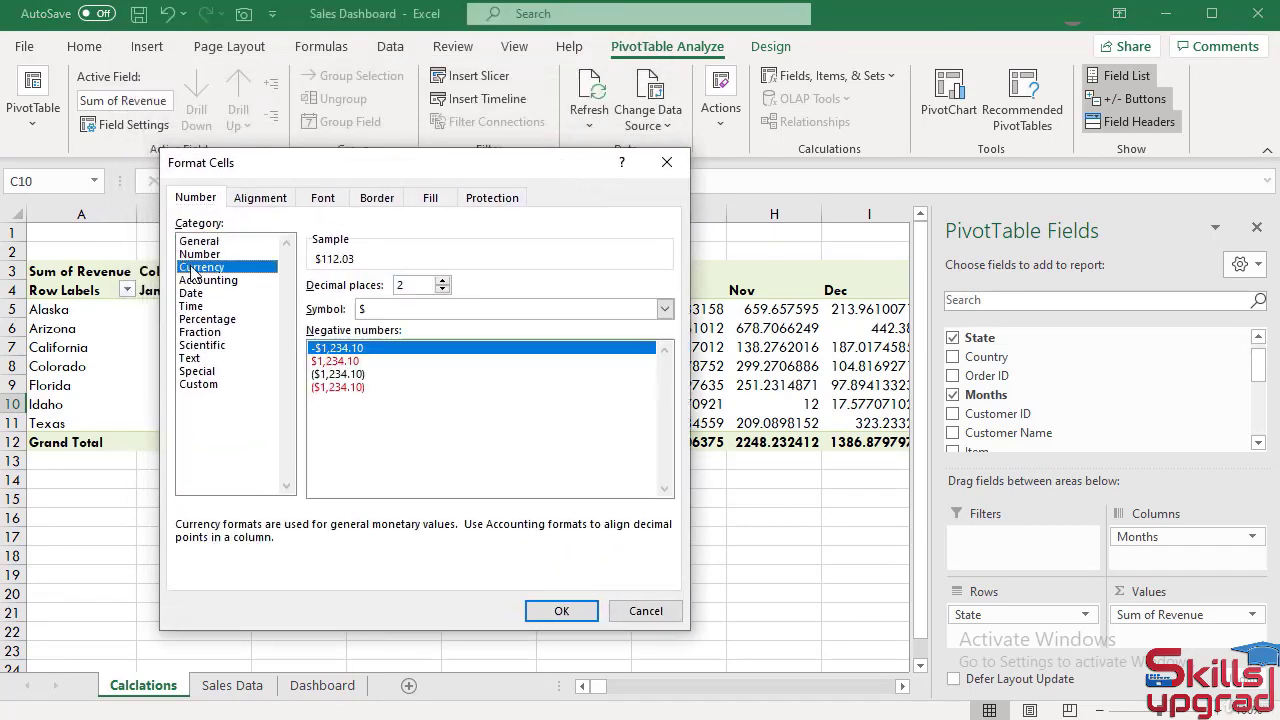
pyautogui.click(575, 612)
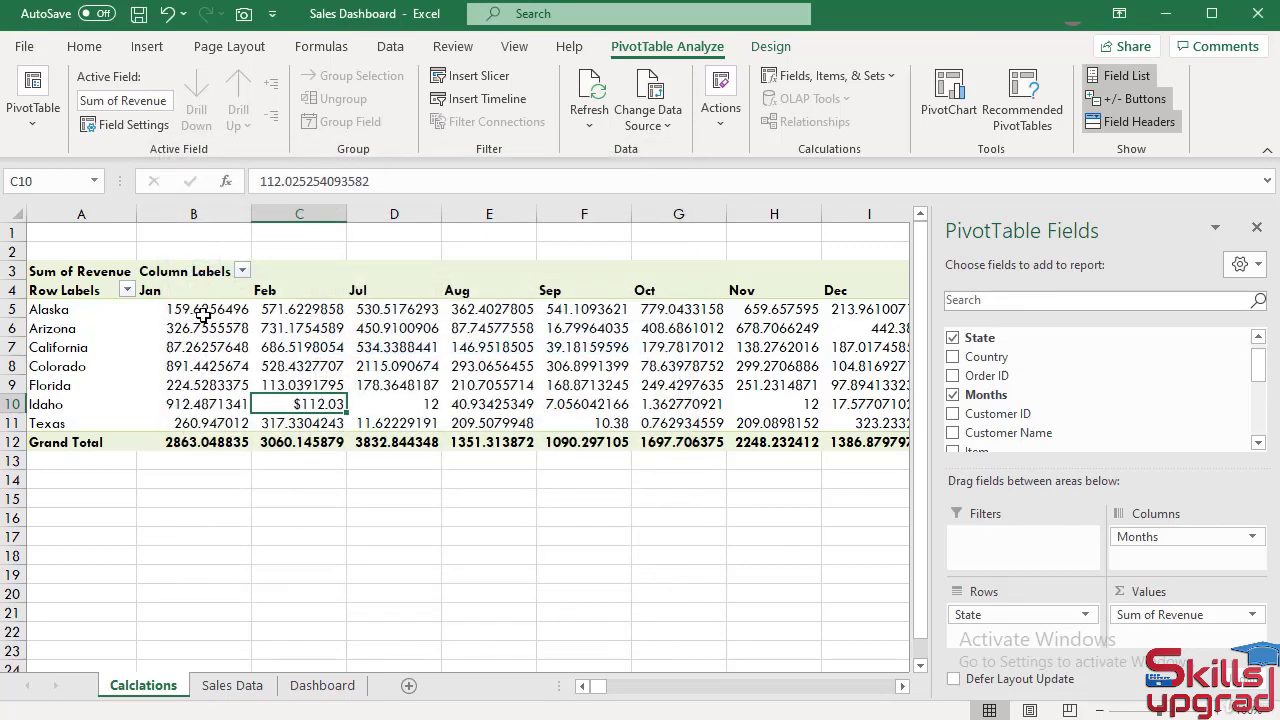
# Apply the Currency number format with the $ symbol and 2 decimal places to all Sum of Revenue values, including the grand totals
pyautogui.moveTo(200, 312); pyautogui.dragTo(710, 442)
pyautogui.rightClick(710, 442)
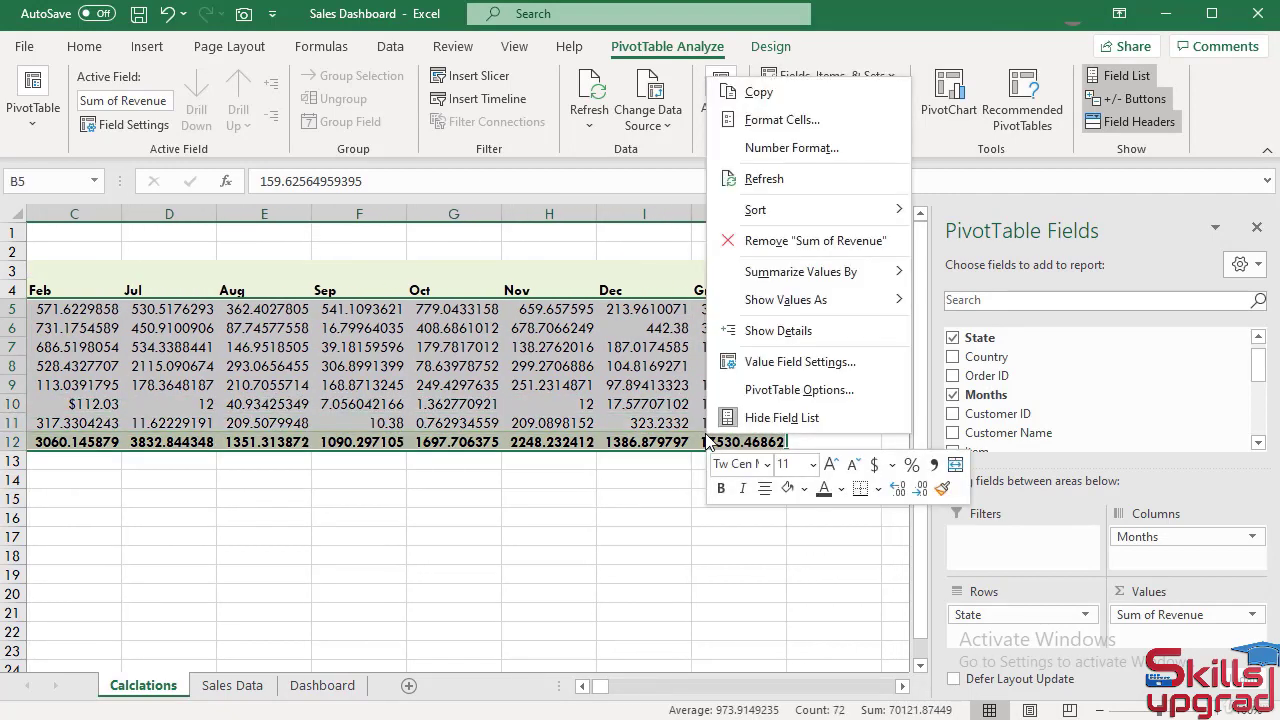
pyautogui.click(788, 148)
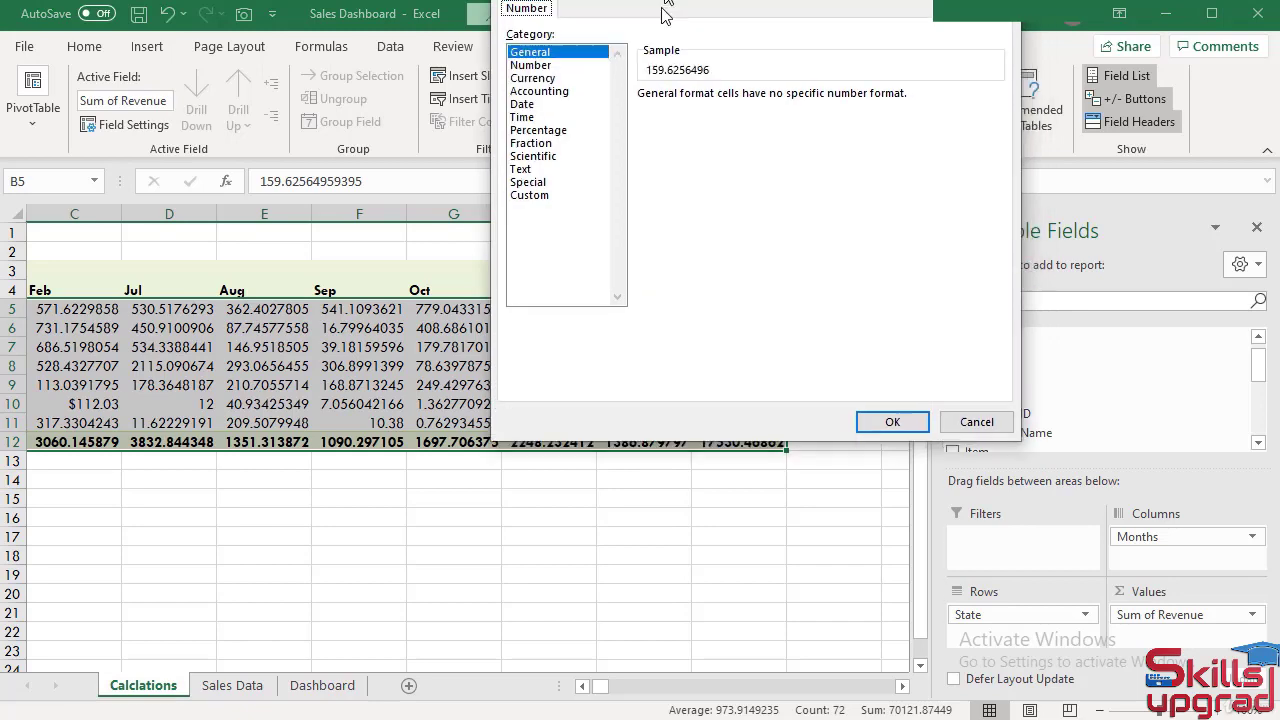
pyautogui.click(518, 240)
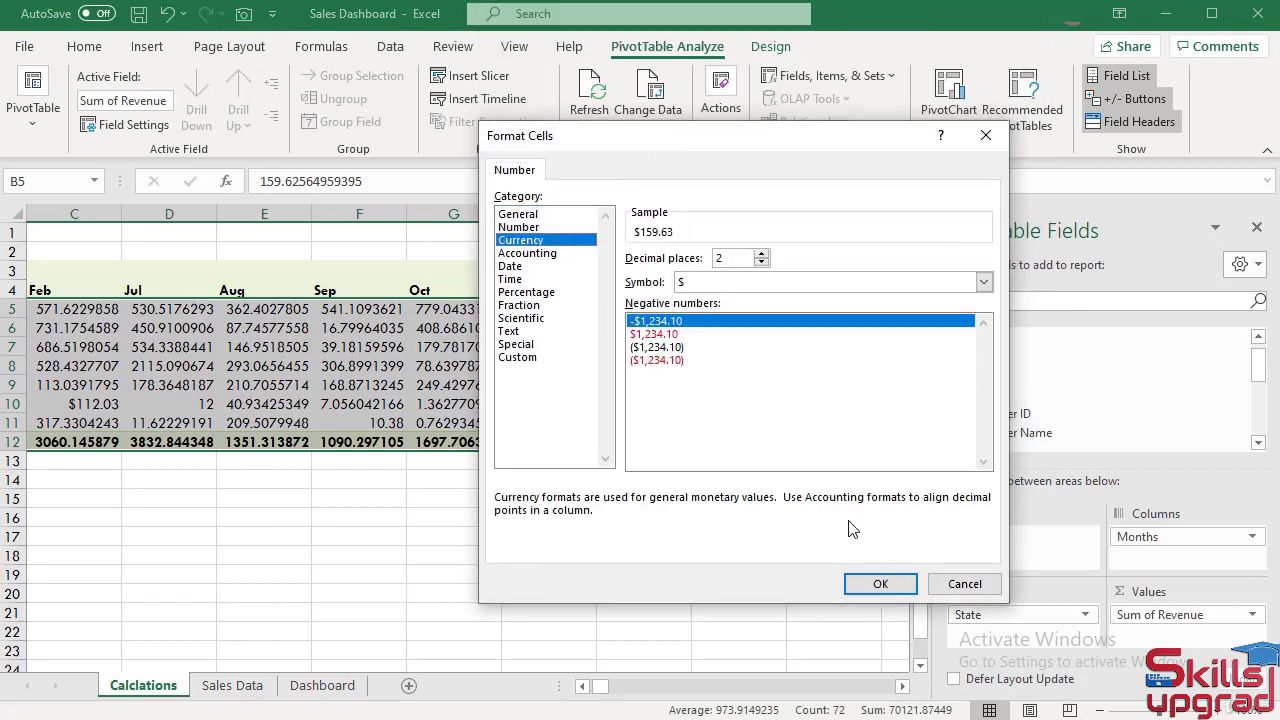
pyautogui.click(880, 584)
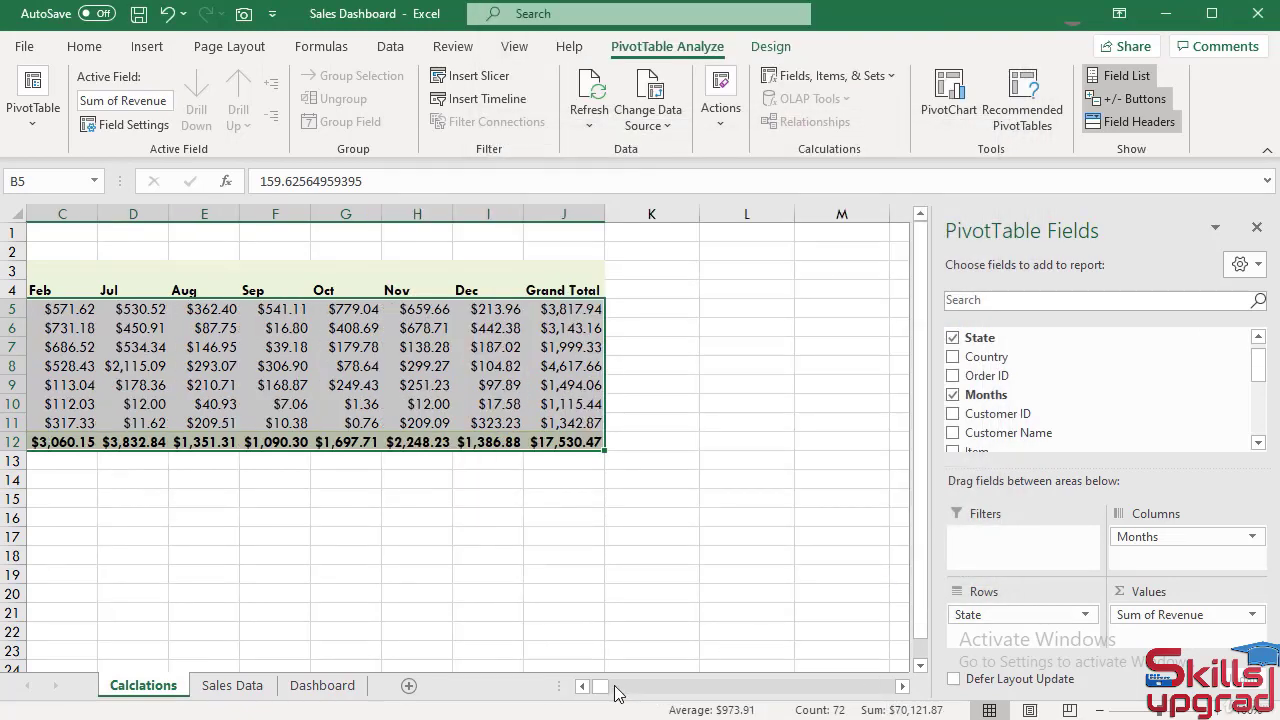
pyautogui.click(582, 686)
pyautogui.click(582, 686)
pyautogui.click(432, 517)
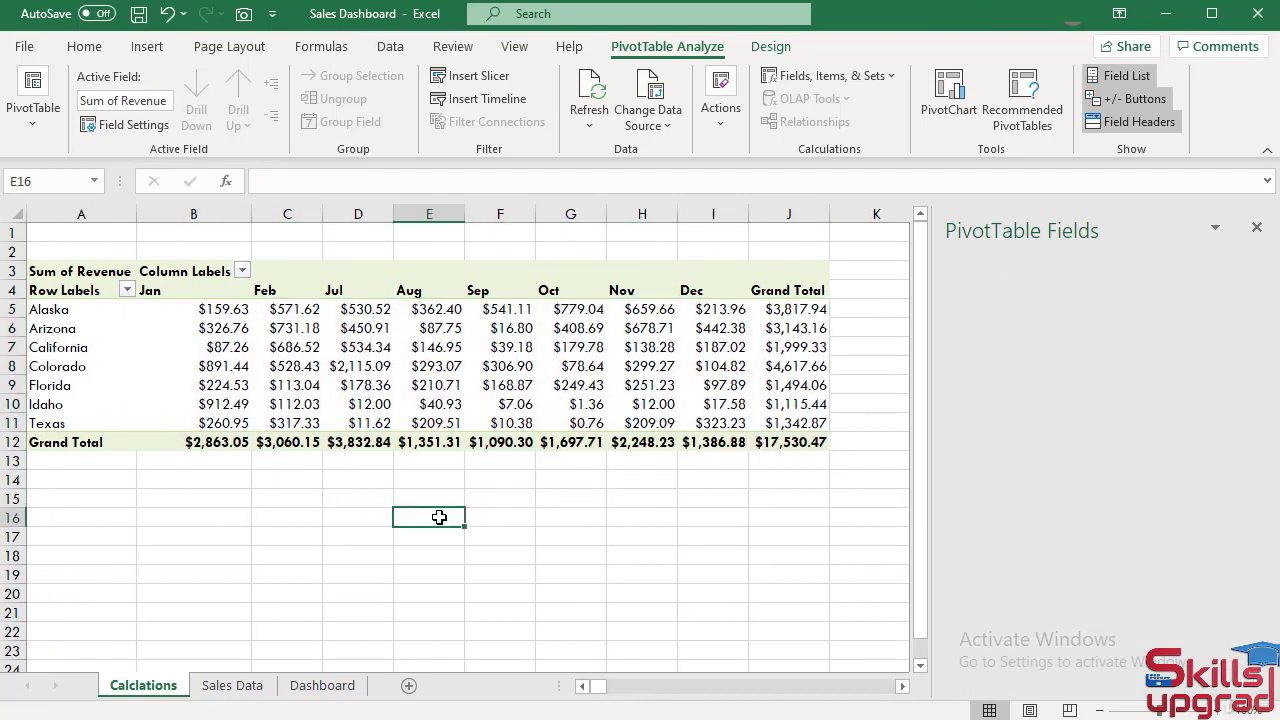
# Start a data validation rule on cell E14 and set it to allow a List
pyautogui.moveTo(504, 374)
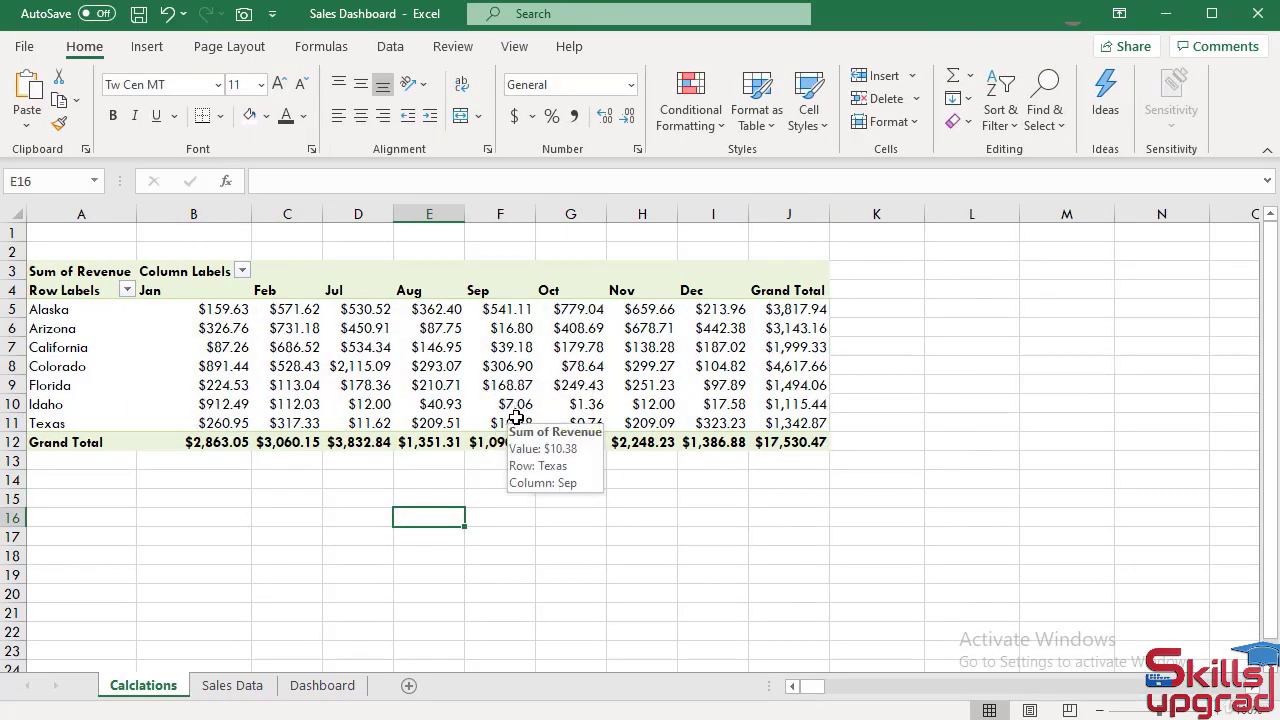
pyautogui.click(432, 482)
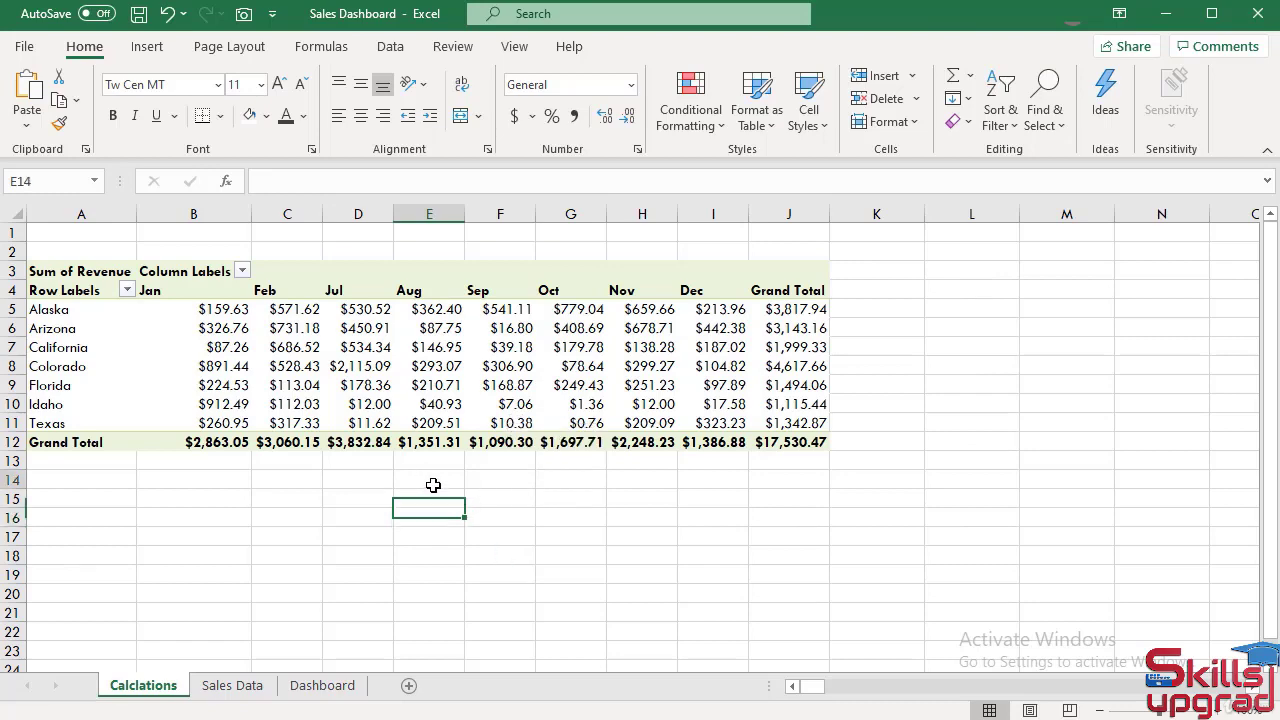
pyautogui.click(392, 48)
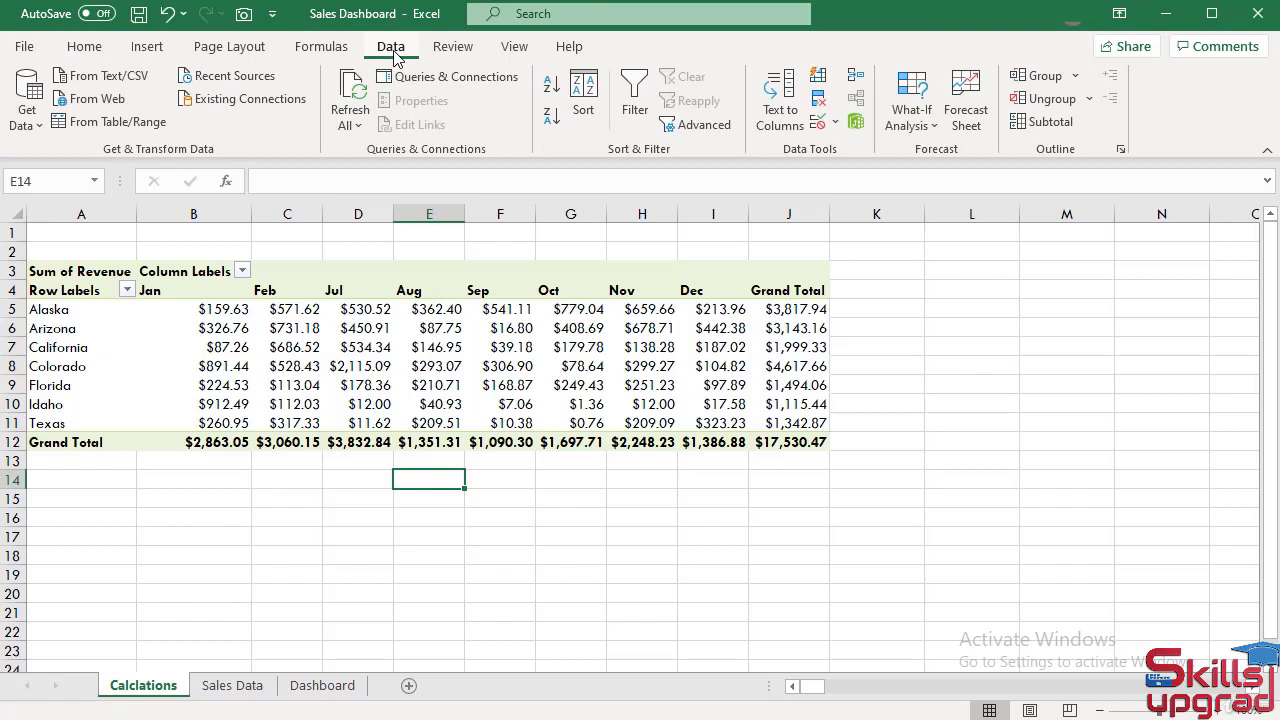
pyautogui.click(836, 123)
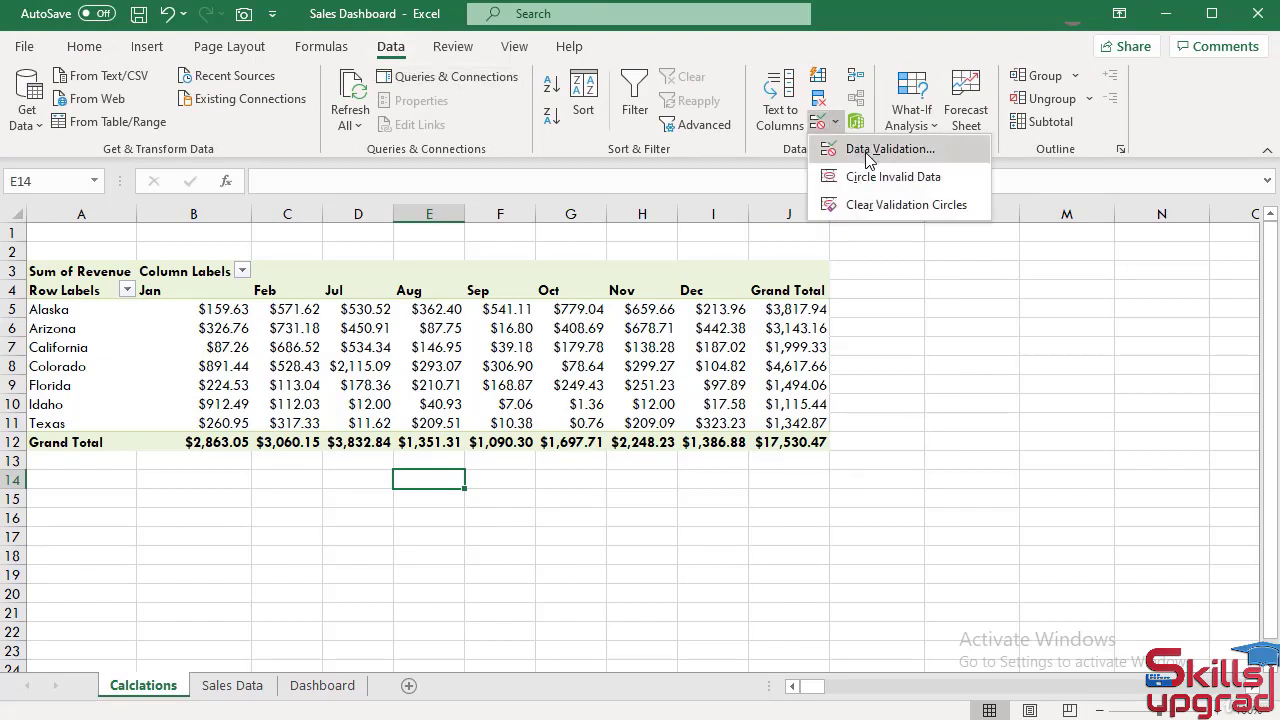
pyautogui.click(868, 156)
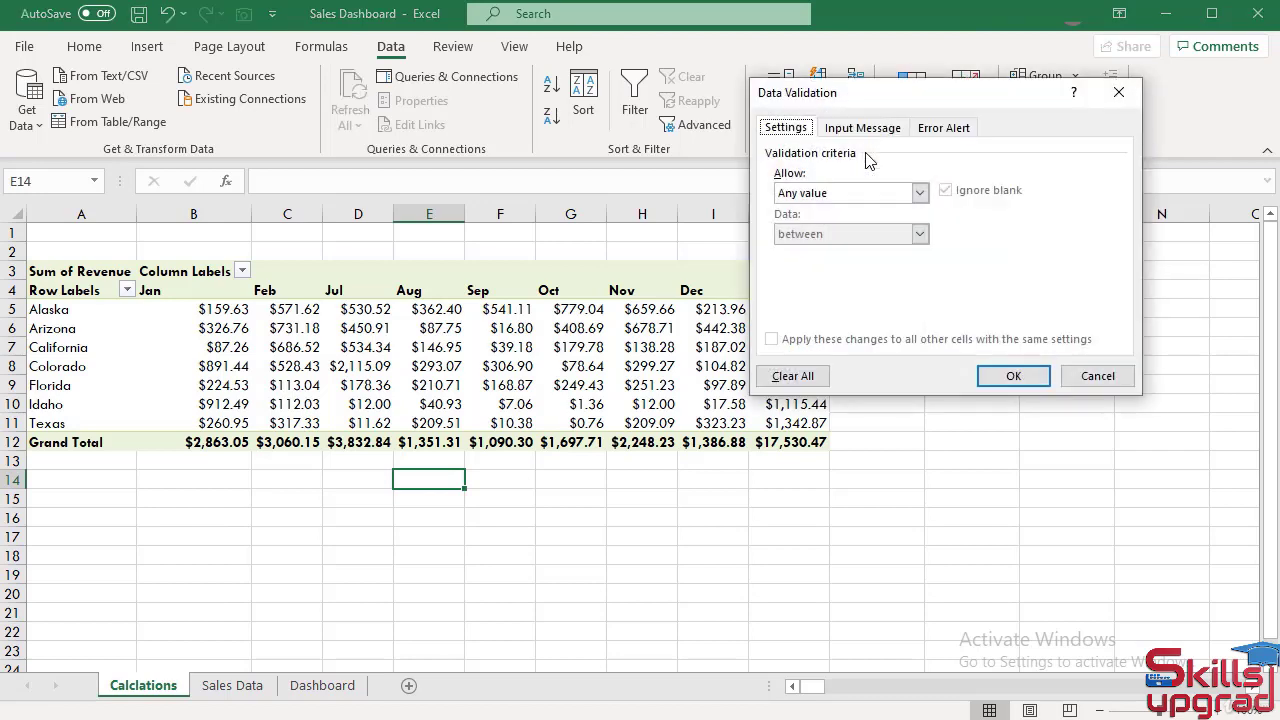
pyautogui.moveTo(903, 94); pyautogui.dragTo(535, 149)
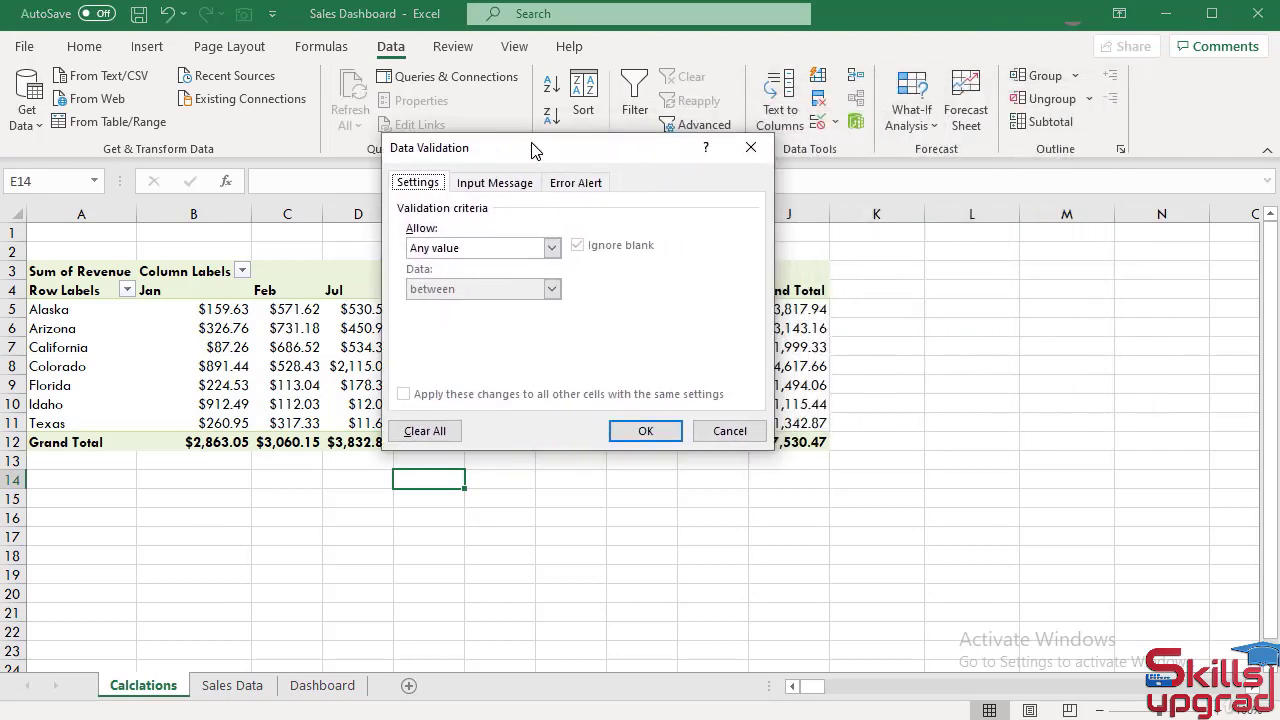
pyautogui.click(551, 248)
pyautogui.click(422, 306)
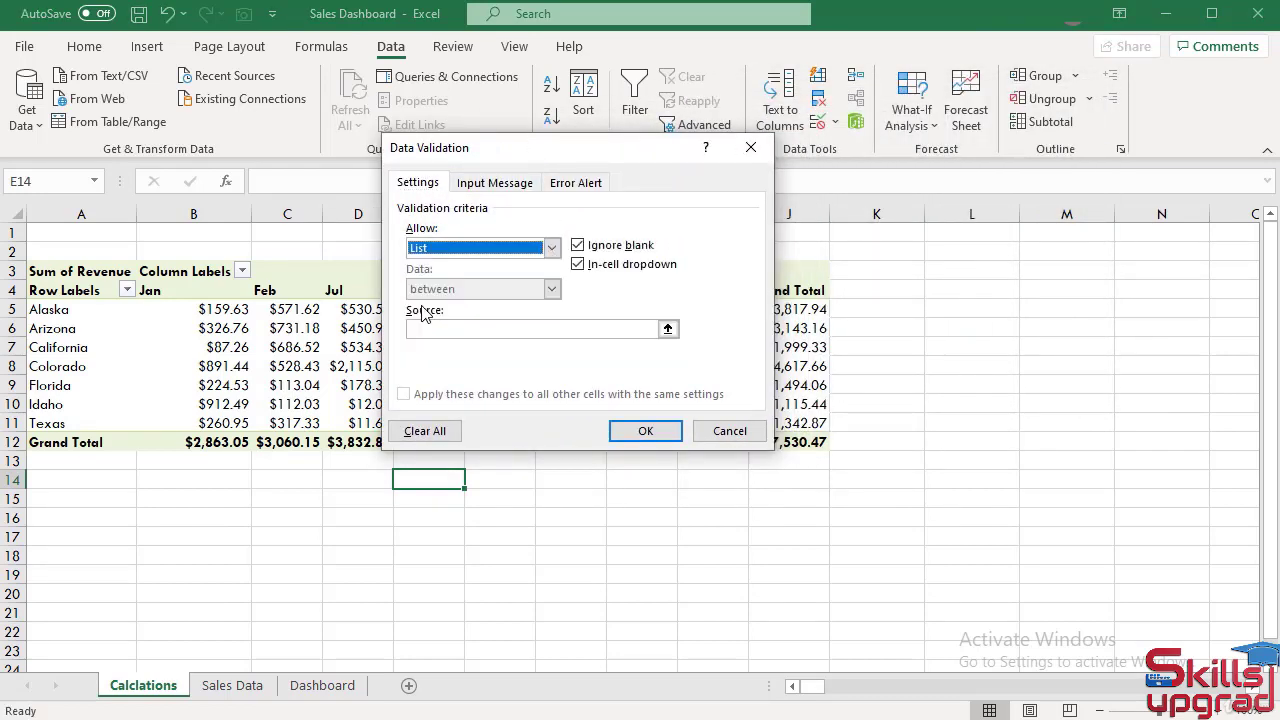
# Use the PivotTable's column labels, =$B$4:$J$4, as the list source and apply the validation rule
pyautogui.click(668, 329)
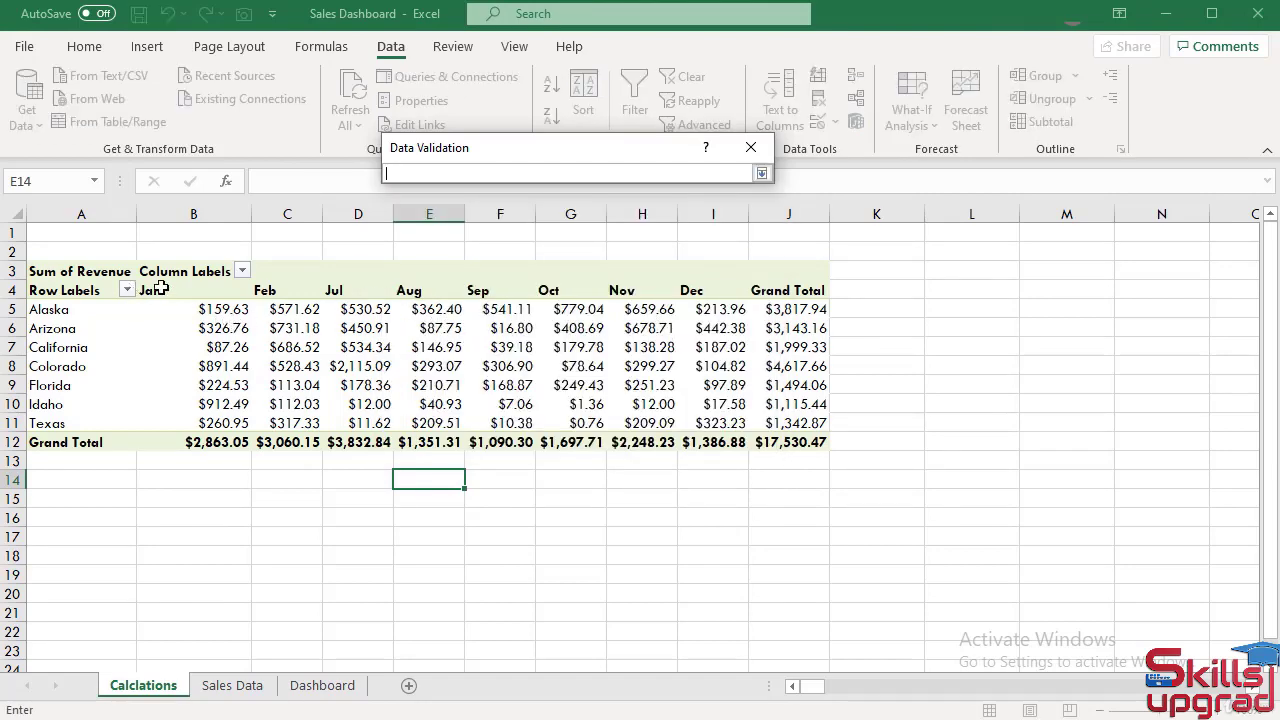
pyautogui.moveTo(161, 290); pyautogui.dragTo(762, 293)
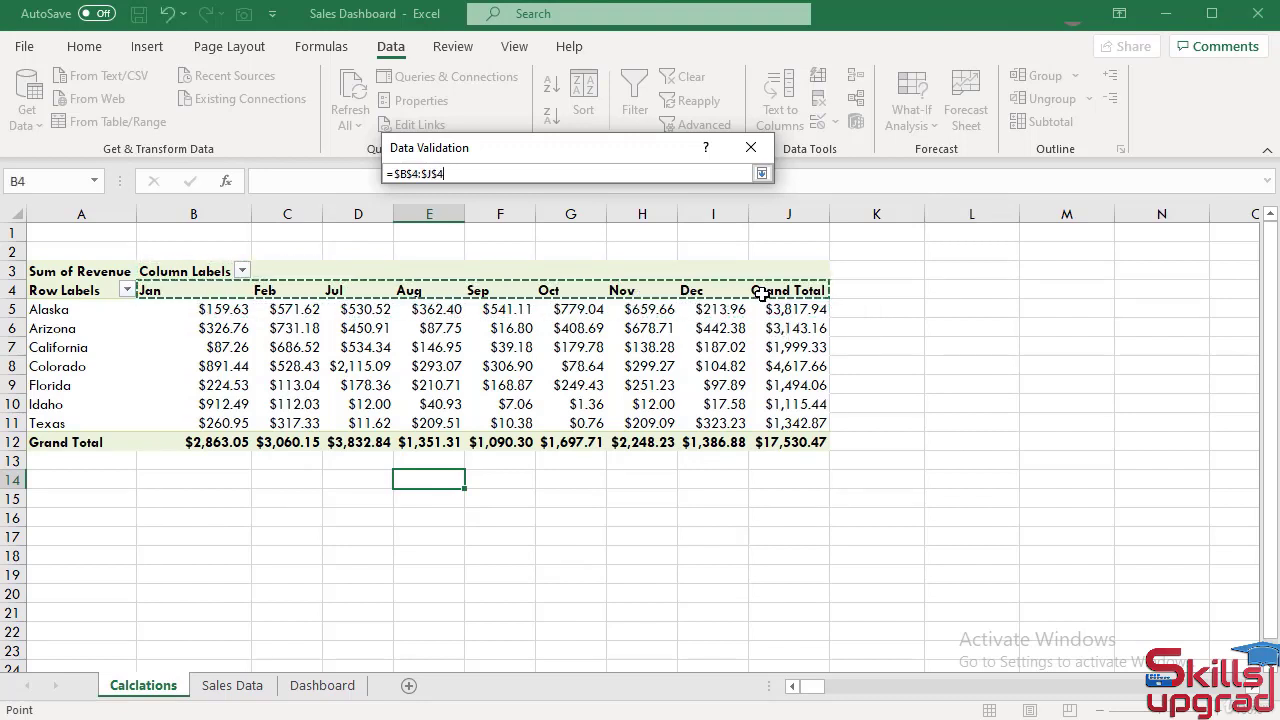
pyautogui.click(762, 174)
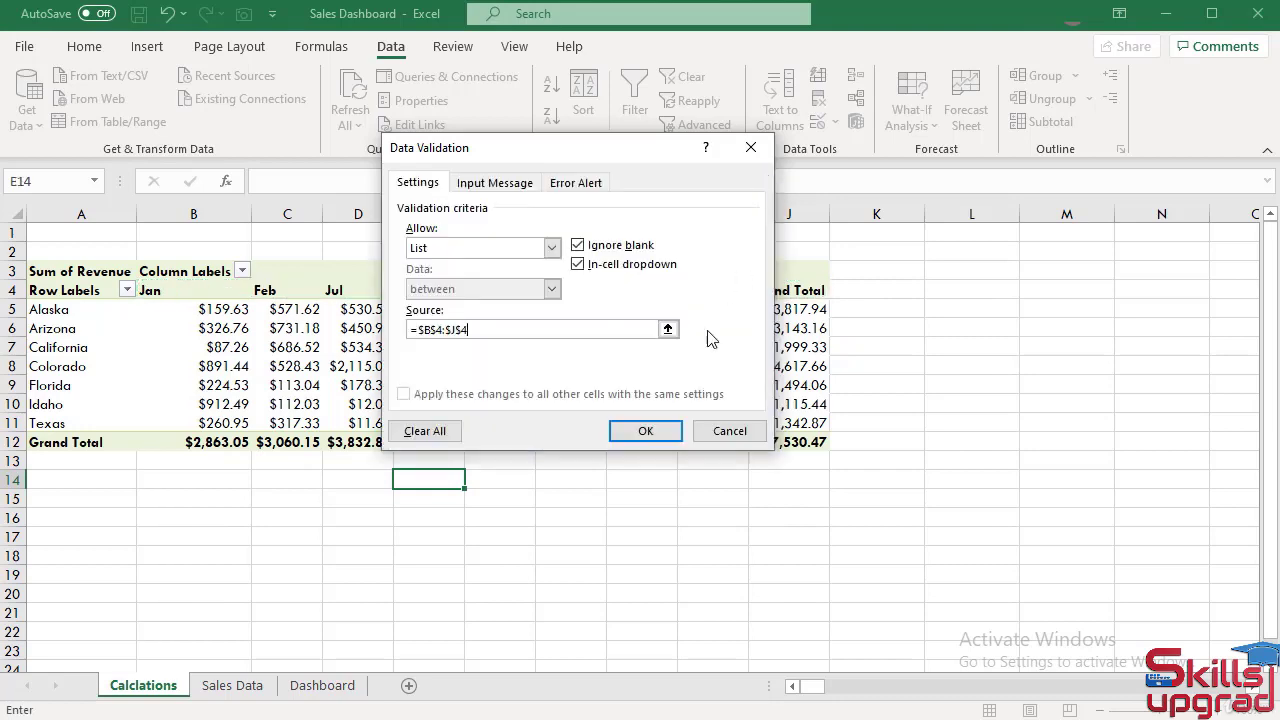
pyautogui.click(648, 432)
# Try out E14's drop-down list by choosing Grand Total and after that Sep
pyautogui.click(474, 482)
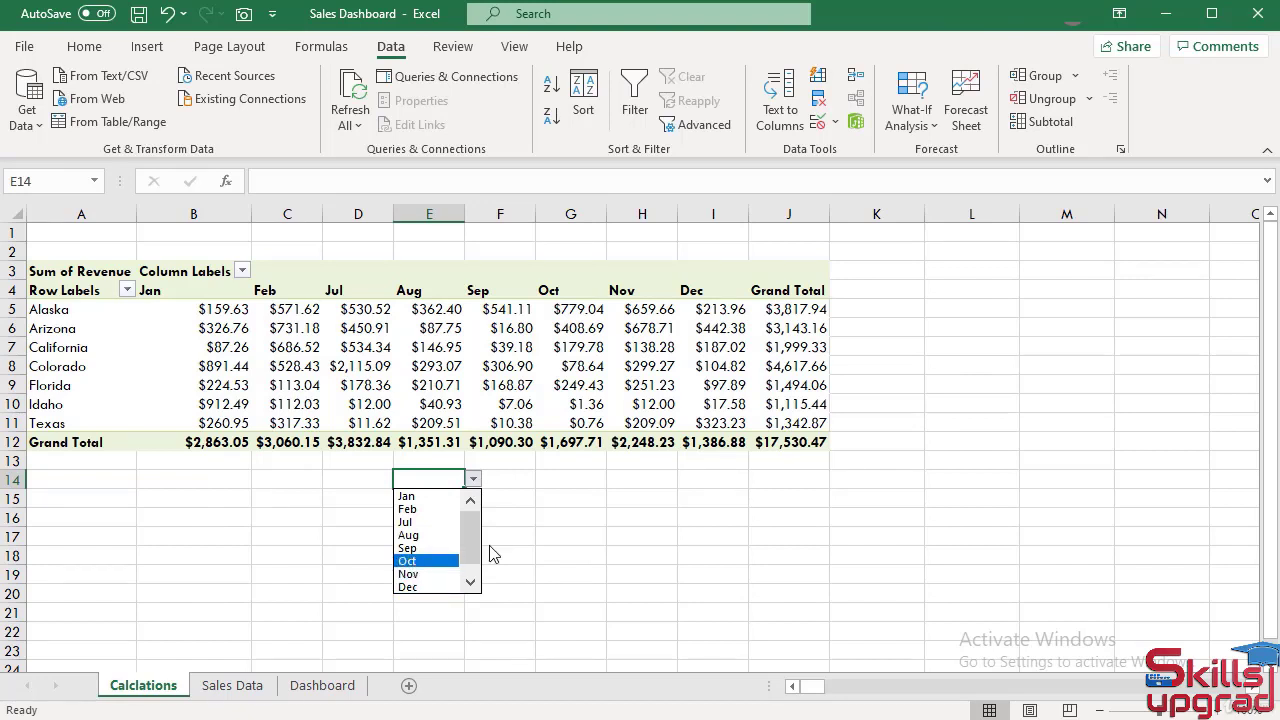
pyautogui.scroll(-1, 475, 535)
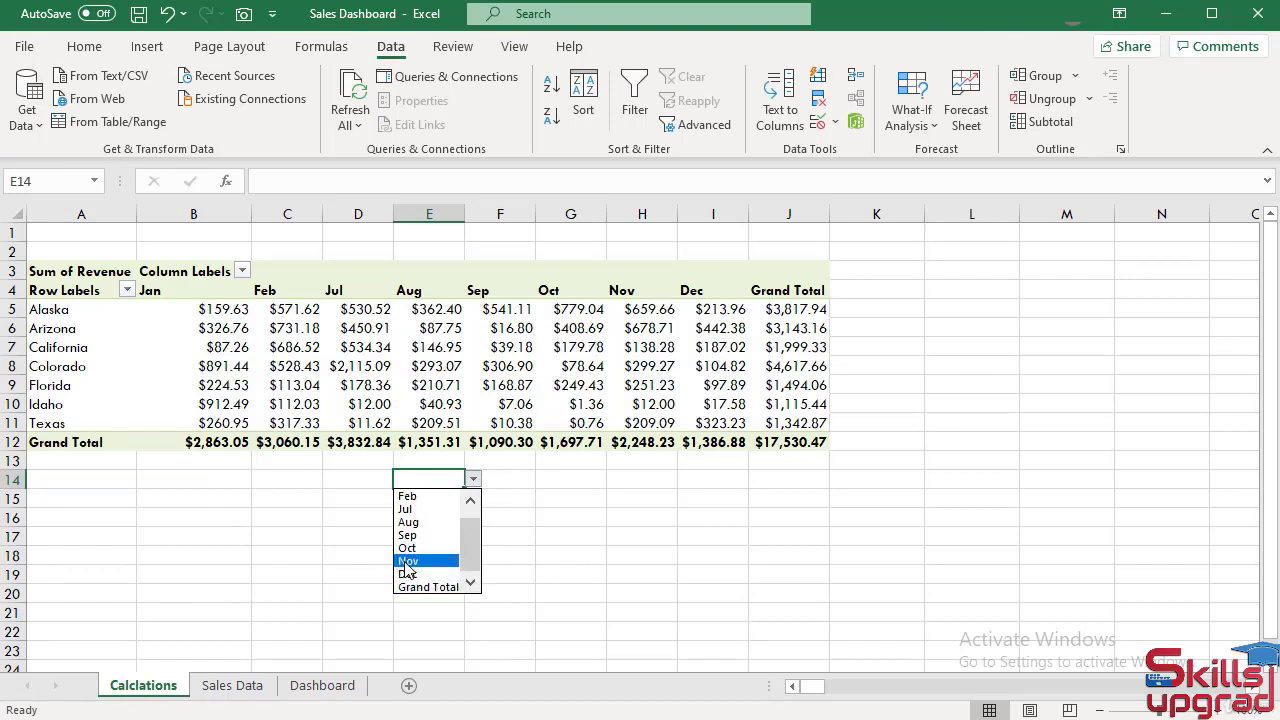
pyautogui.click(425, 587)
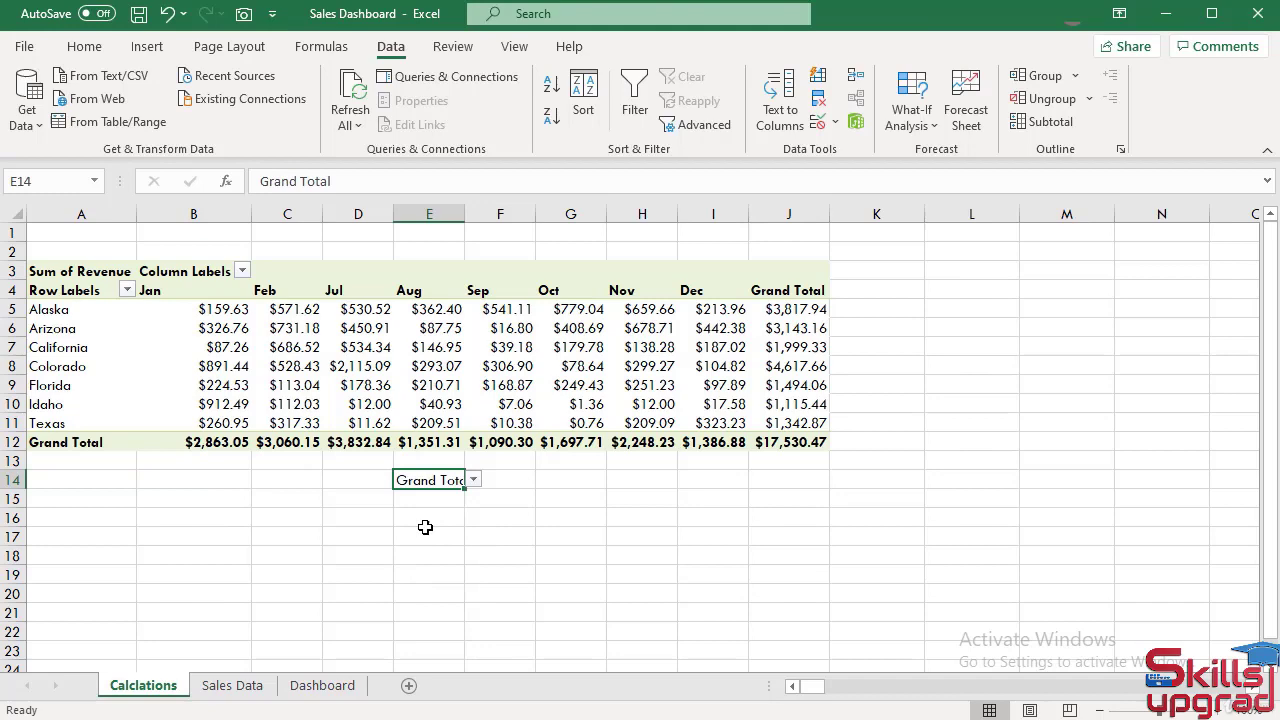
pyautogui.click(474, 481)
pyautogui.click(410, 536)
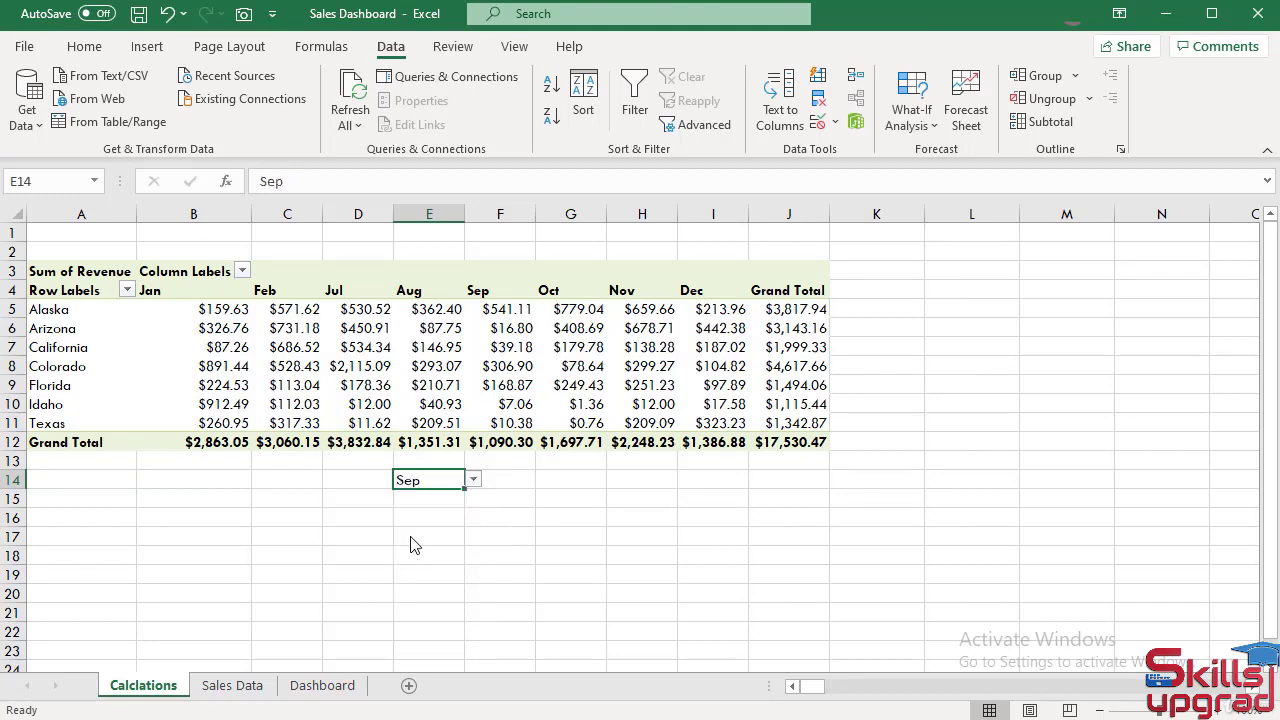
# Shorten the PivotTable's Grand Total label in J4 to Total
pyautogui.click(764, 290)
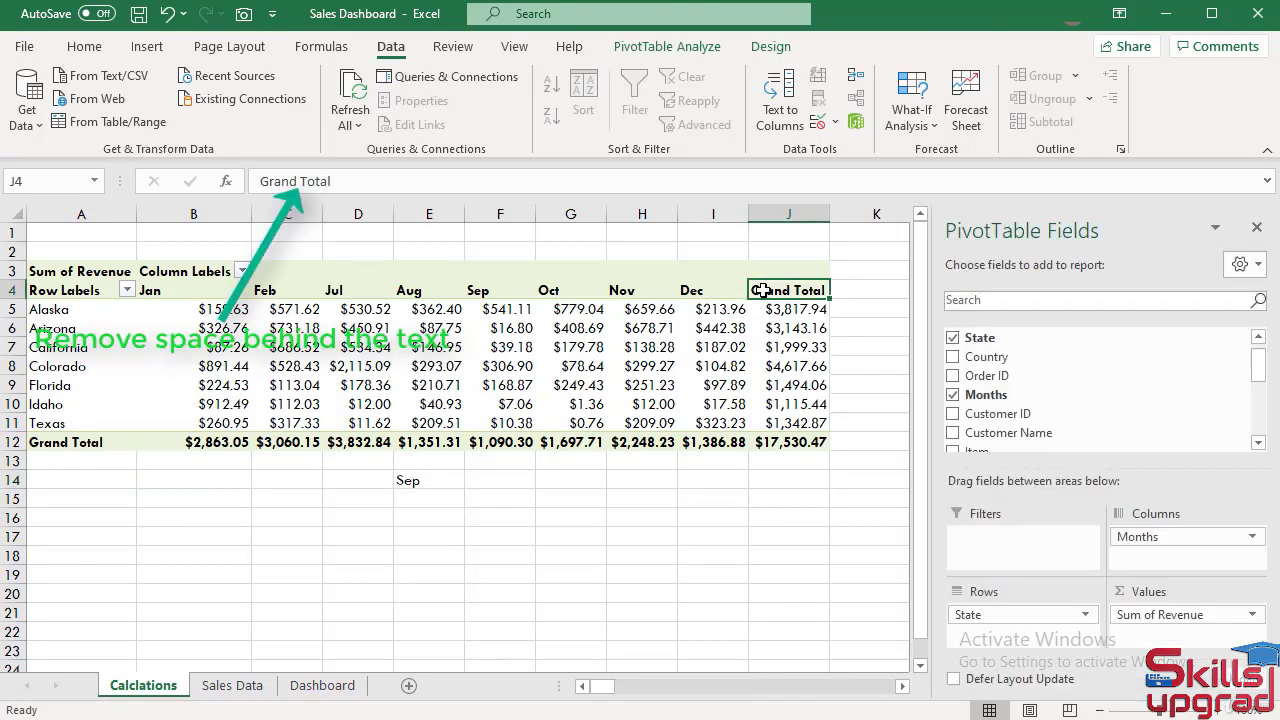
pyautogui.click(287, 180)
pyautogui.doubleClick(287, 180)
pyautogui.press('BackSpace')
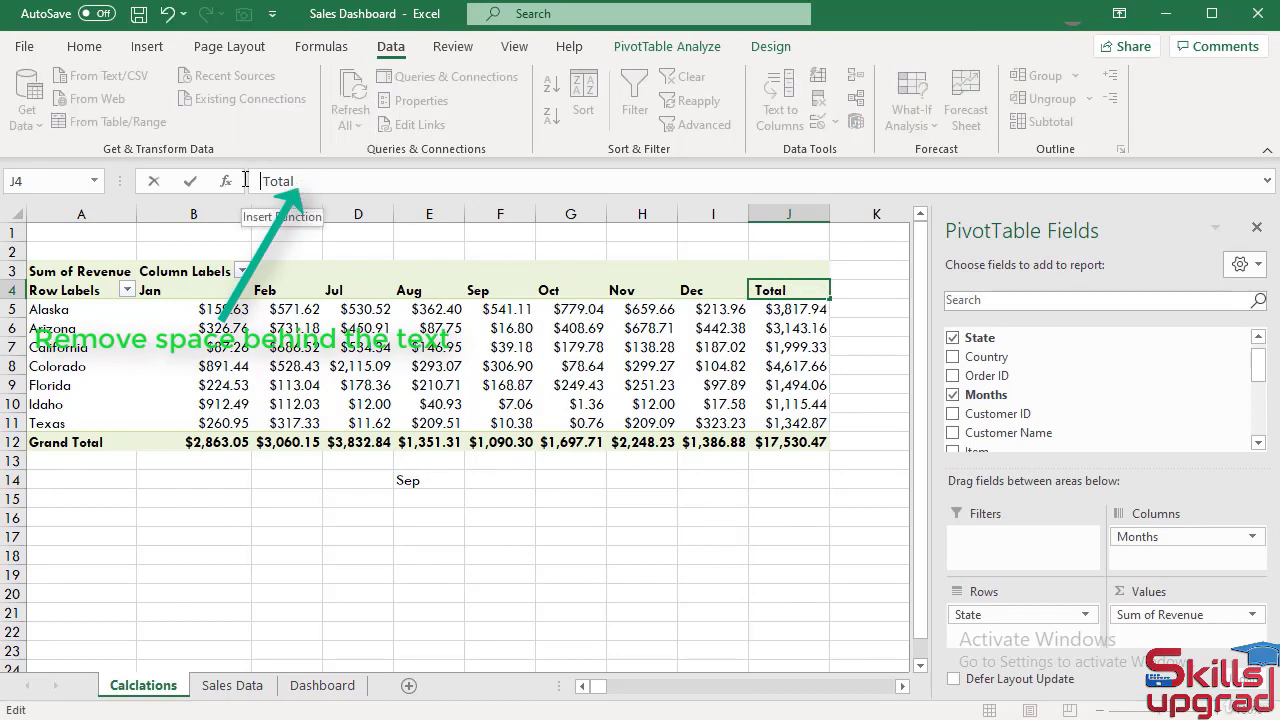
pyautogui.press('Return')
# Test the Total entry in E14's drop-down list and set the selection to Oct
pyautogui.click(424, 480)
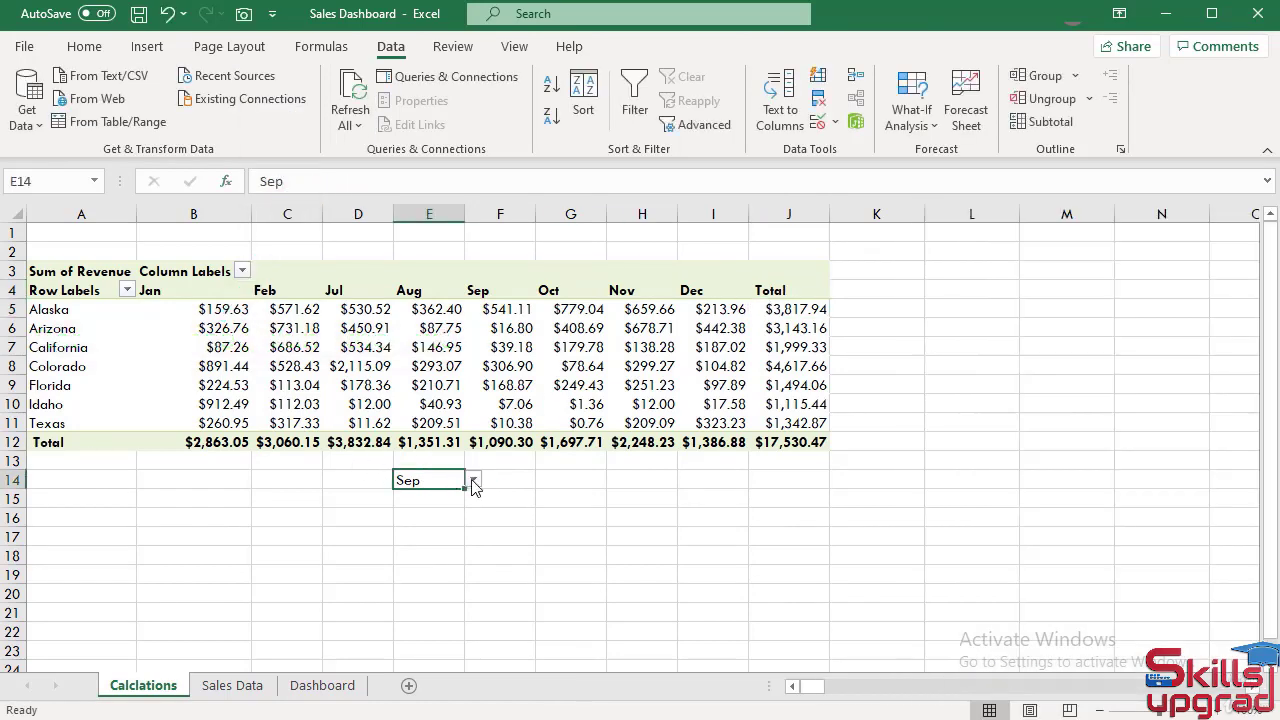
pyautogui.click(473, 481)
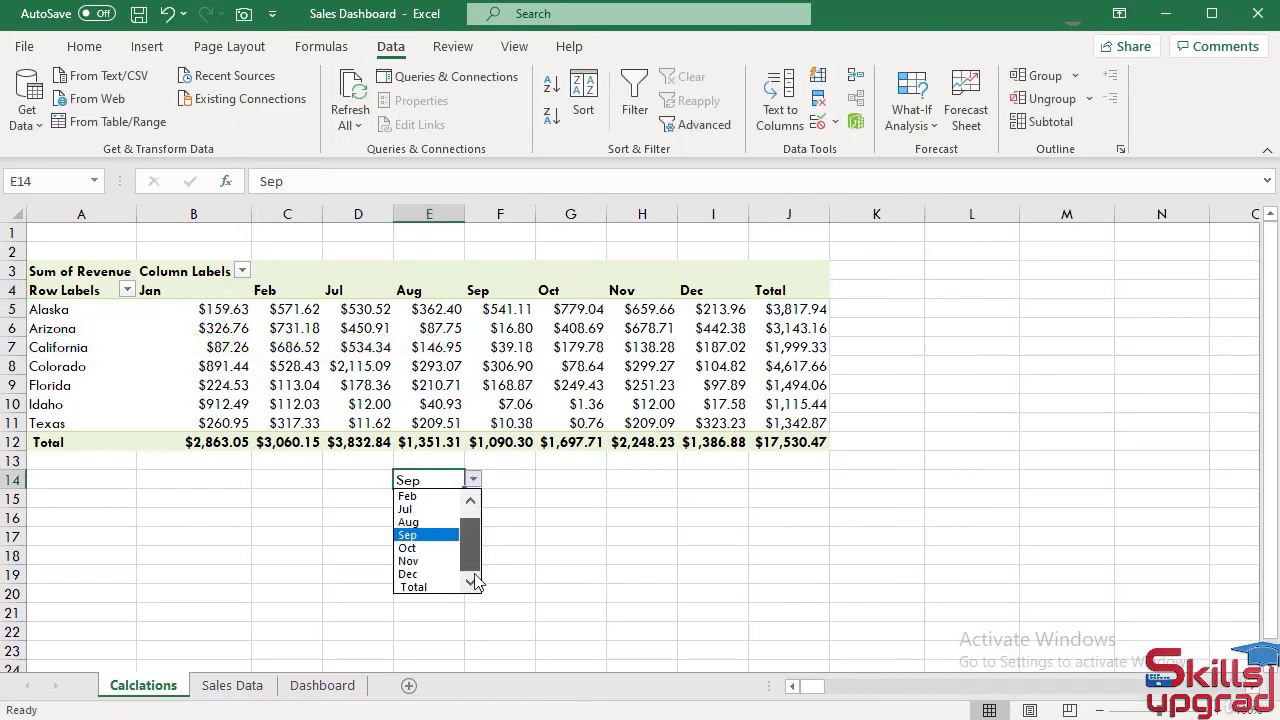
pyautogui.click(411, 591)
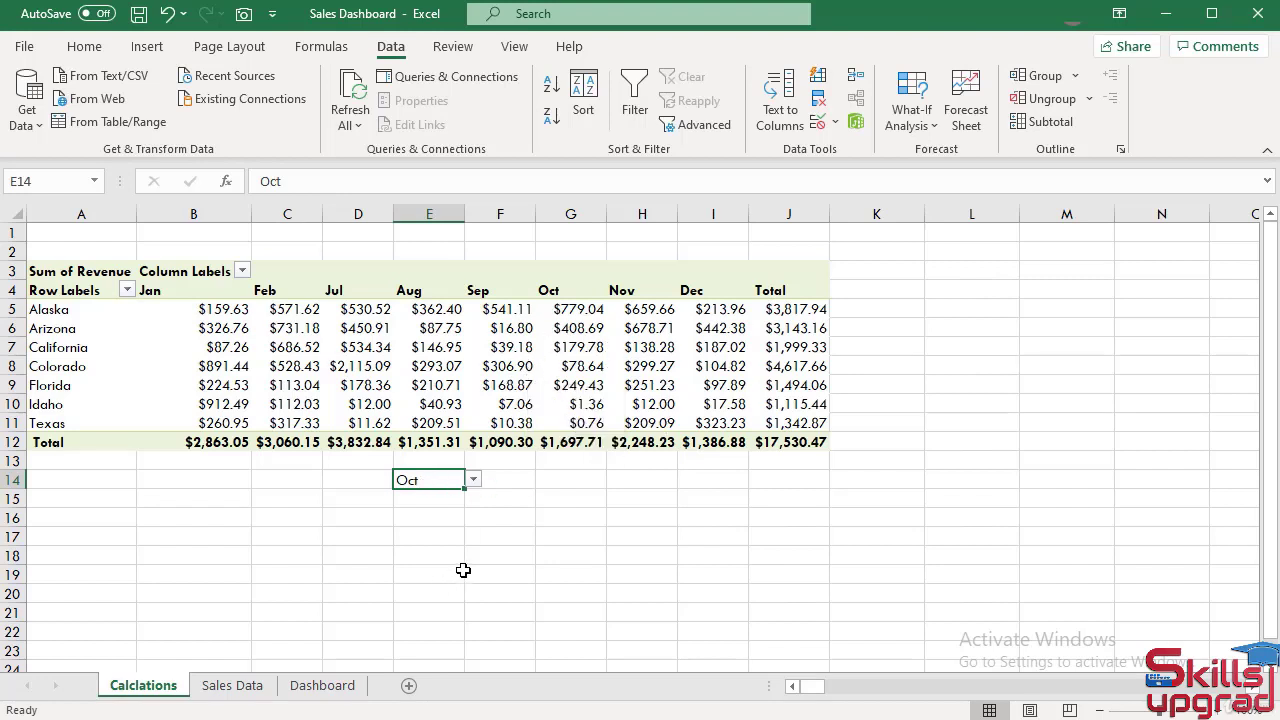
pyautogui.click(473, 481)
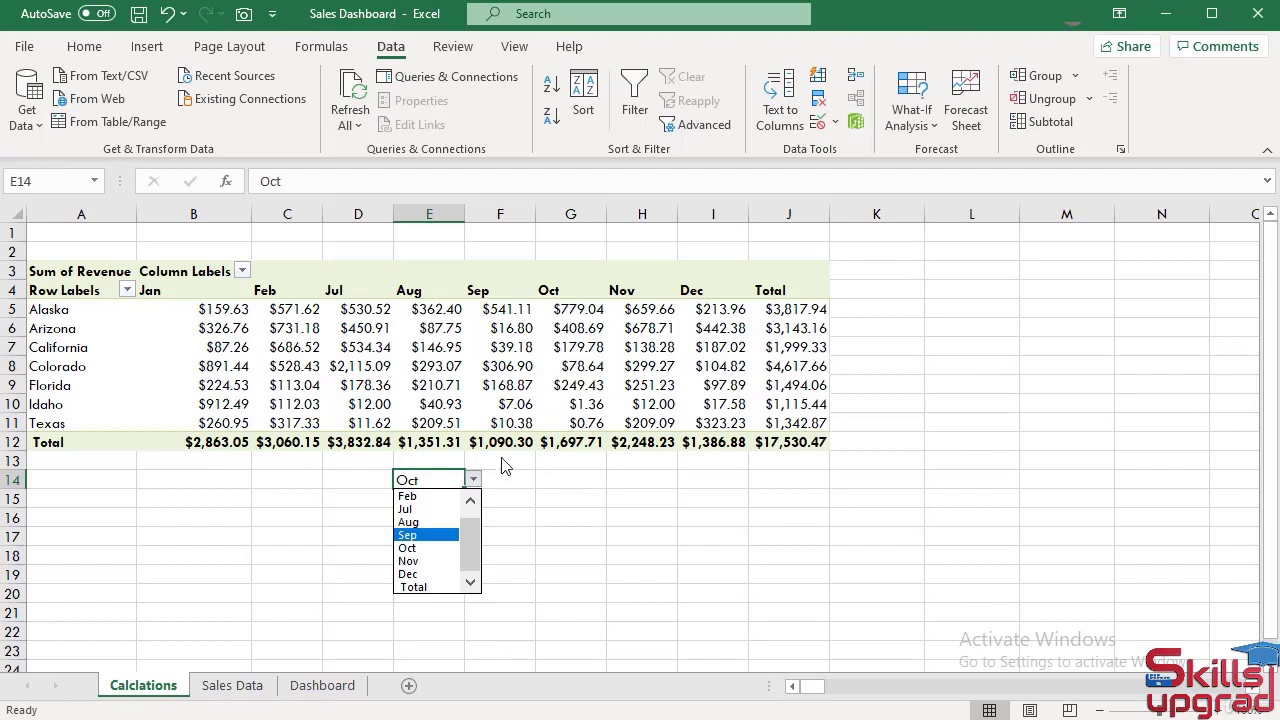
pyautogui.click(474, 481)
# Narrow column K into a thin spacer and copy the state labels, including Total, from A5:A12 to L5
pyautogui.moveTo(924, 212); pyautogui.dragTo(840, 227)
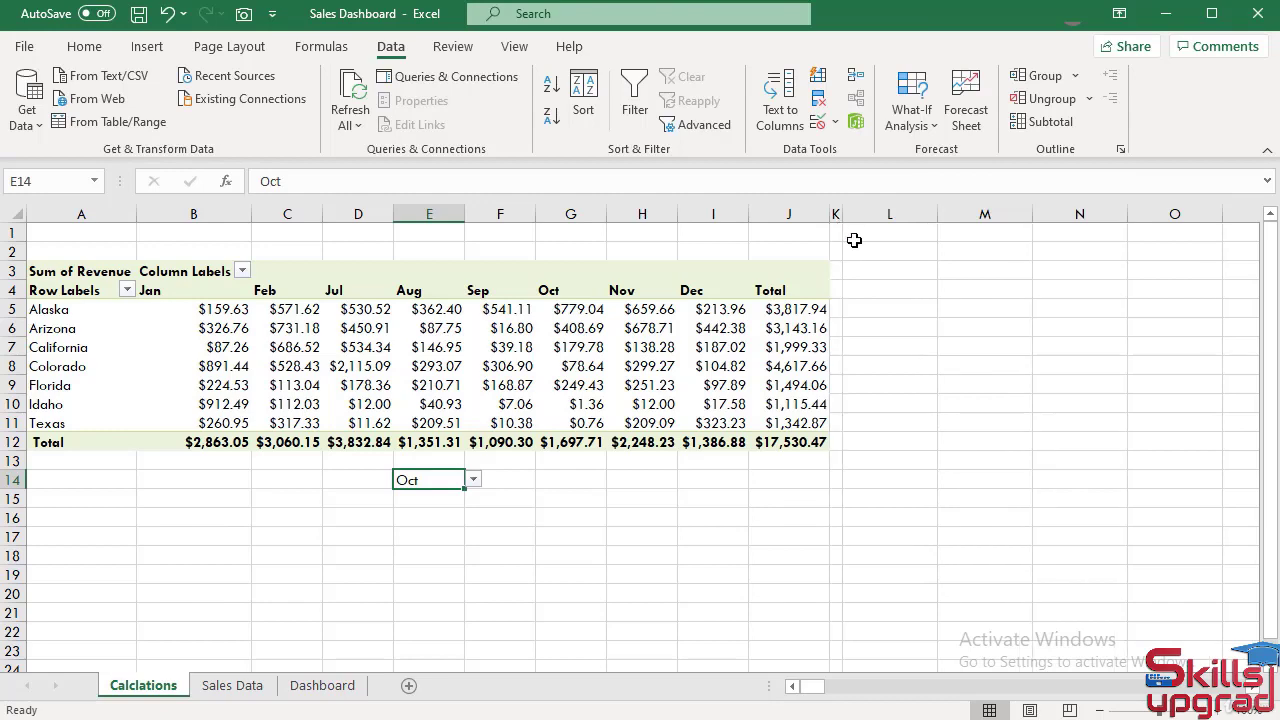
pyautogui.moveTo(90, 310); pyautogui.dragTo(91, 434)
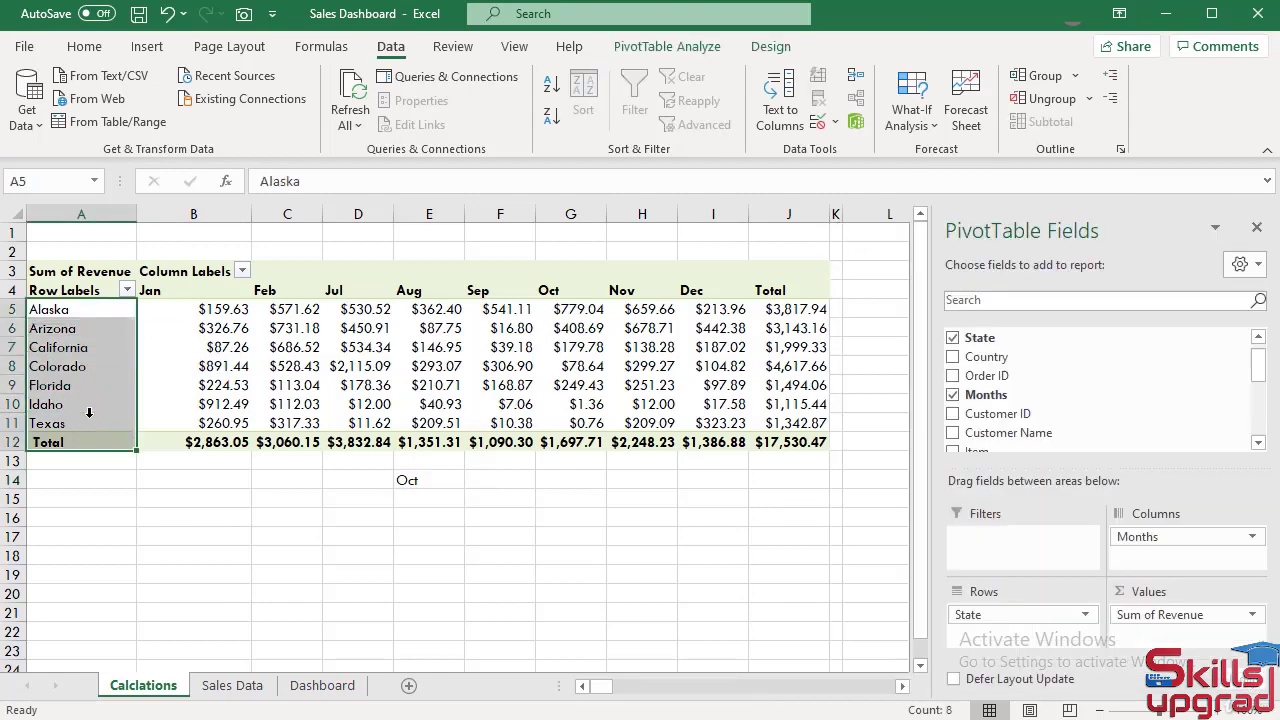
pyautogui.rightClick(91, 413)
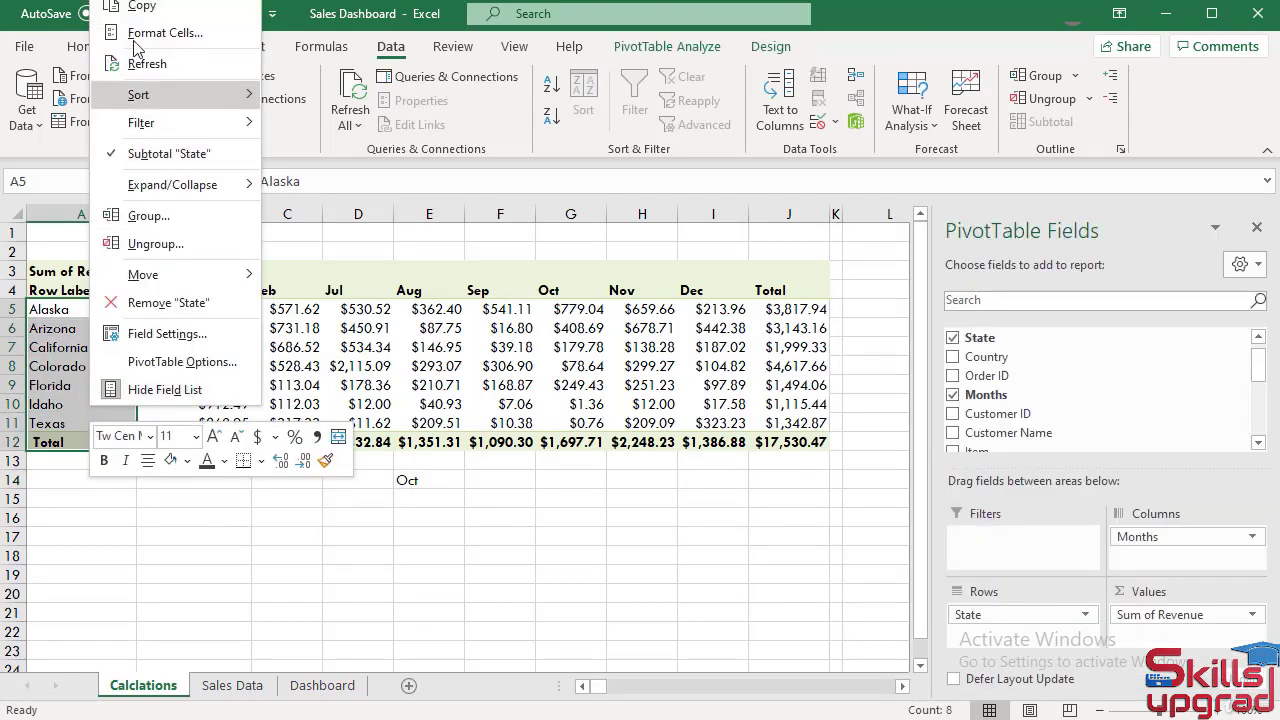
pyautogui.click(140, 7)
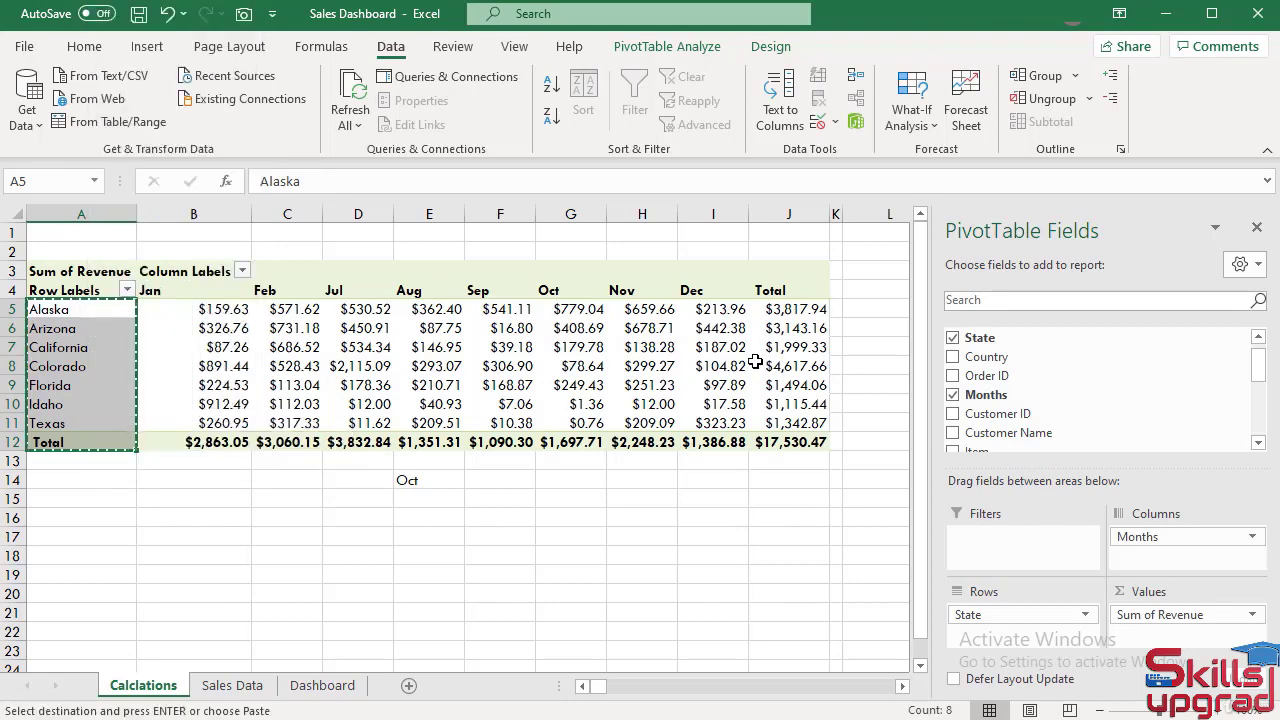
pyautogui.click(1257, 228)
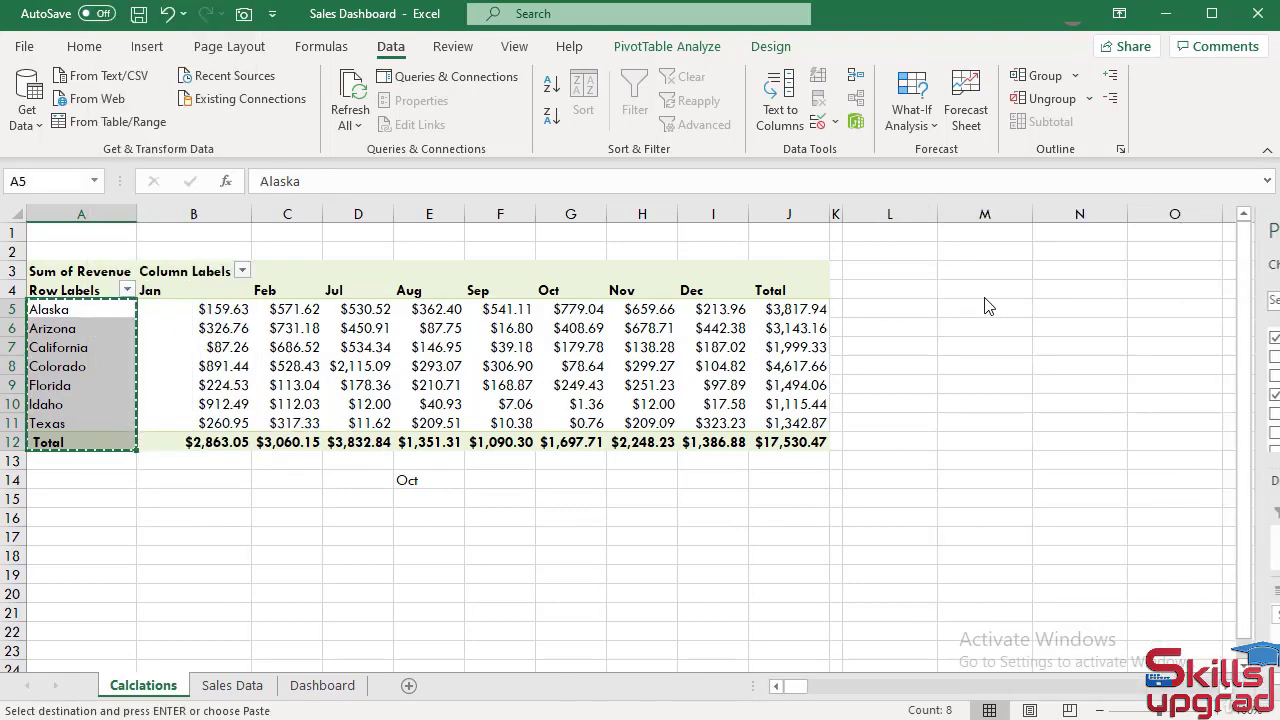
pyautogui.click(885, 309)
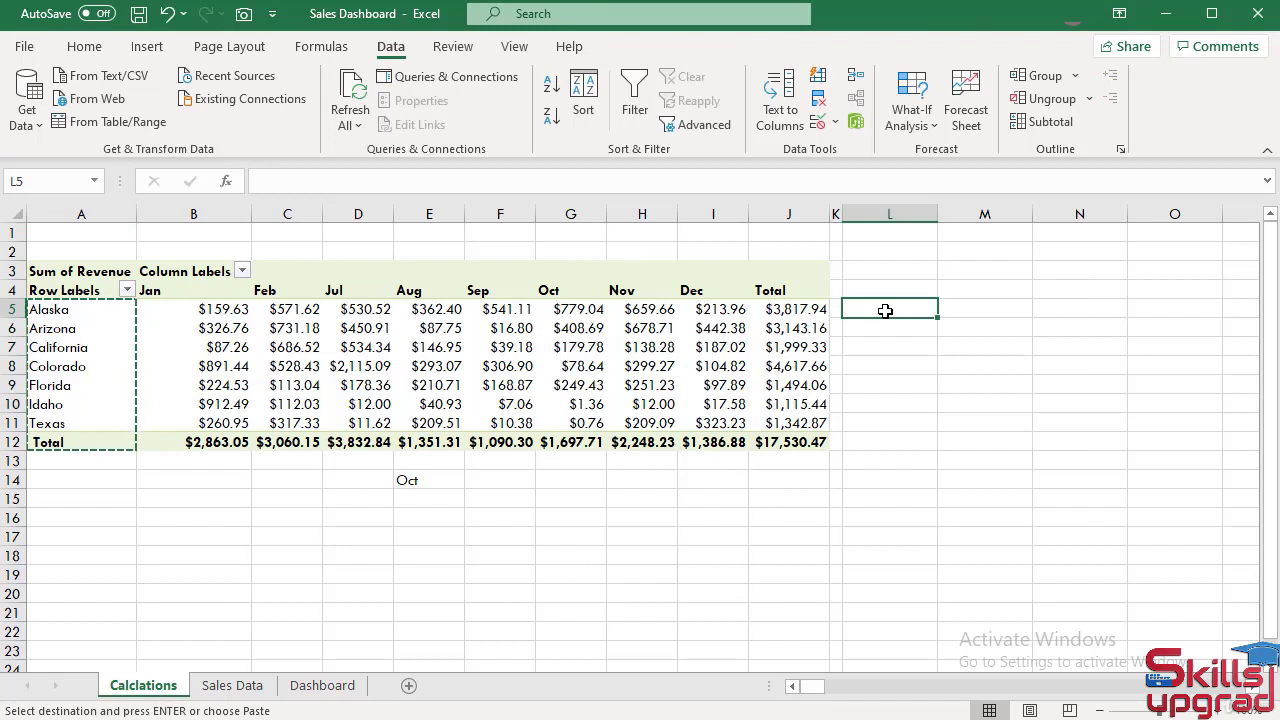
pyautogui.hotkey('ctrl', 'v')
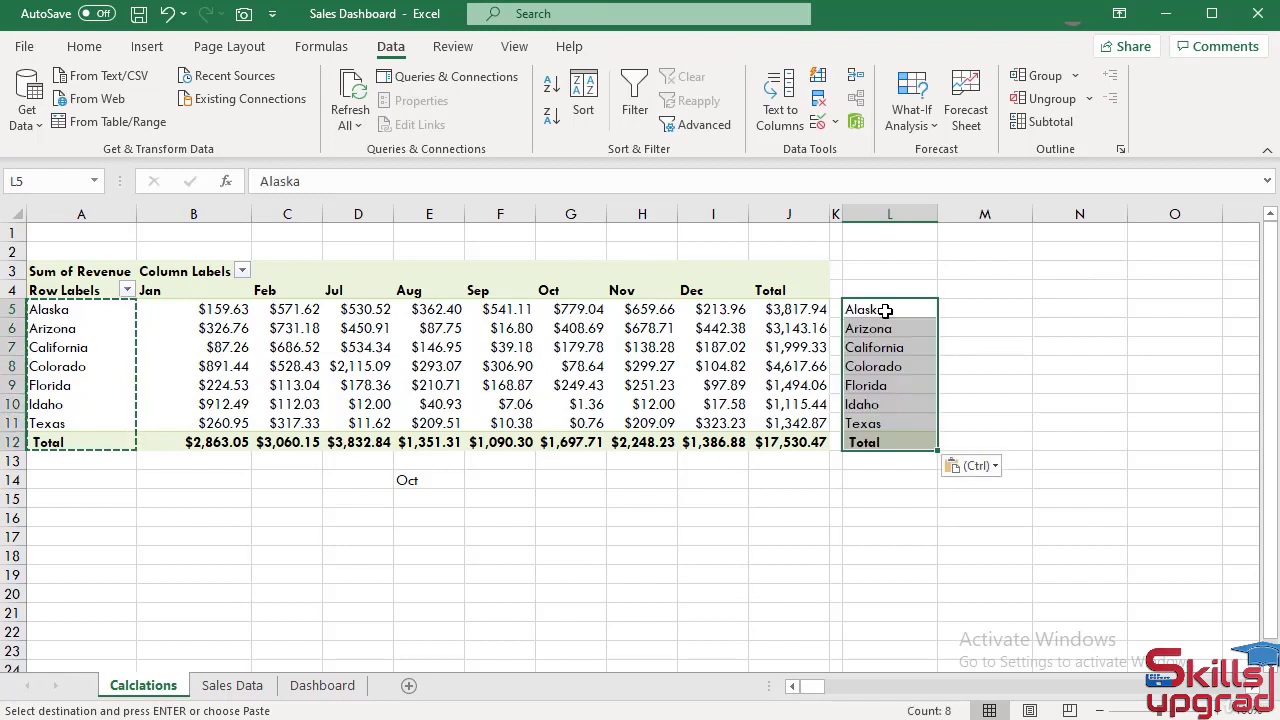
# Link cell M4 to the month selector with the formula =E14
pyautogui.click(996, 290)
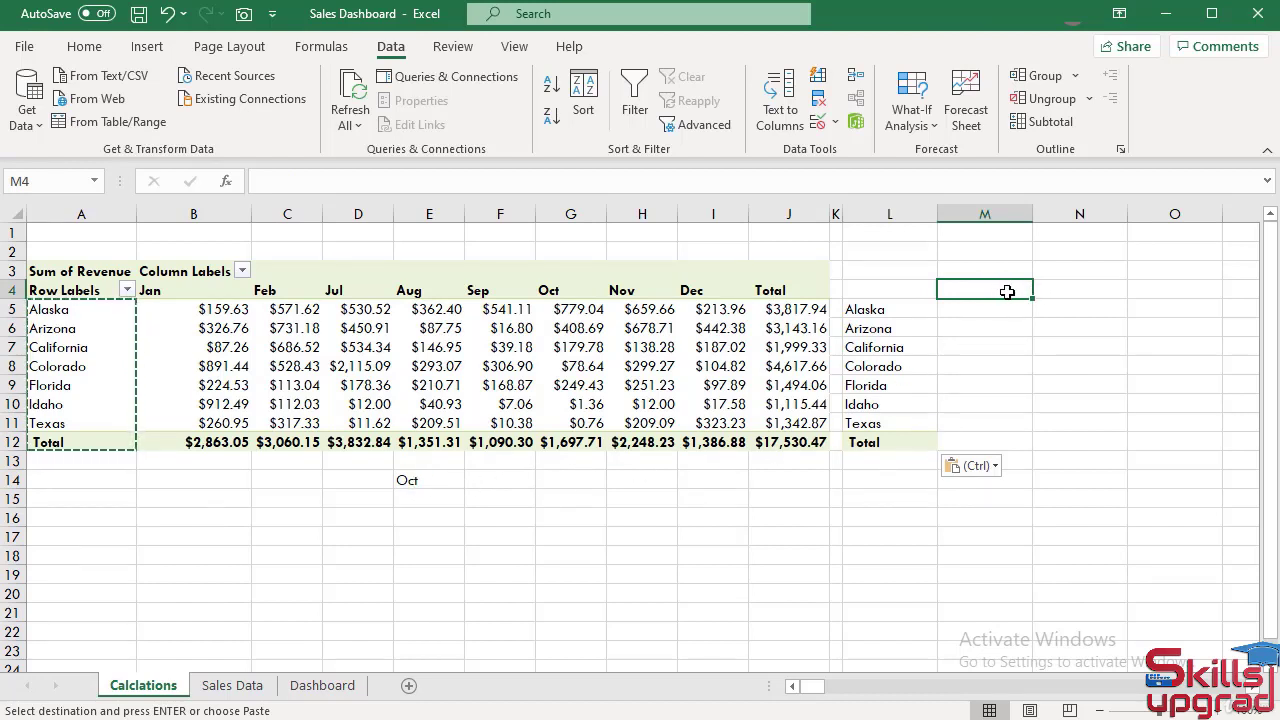
pyautogui.write('=')
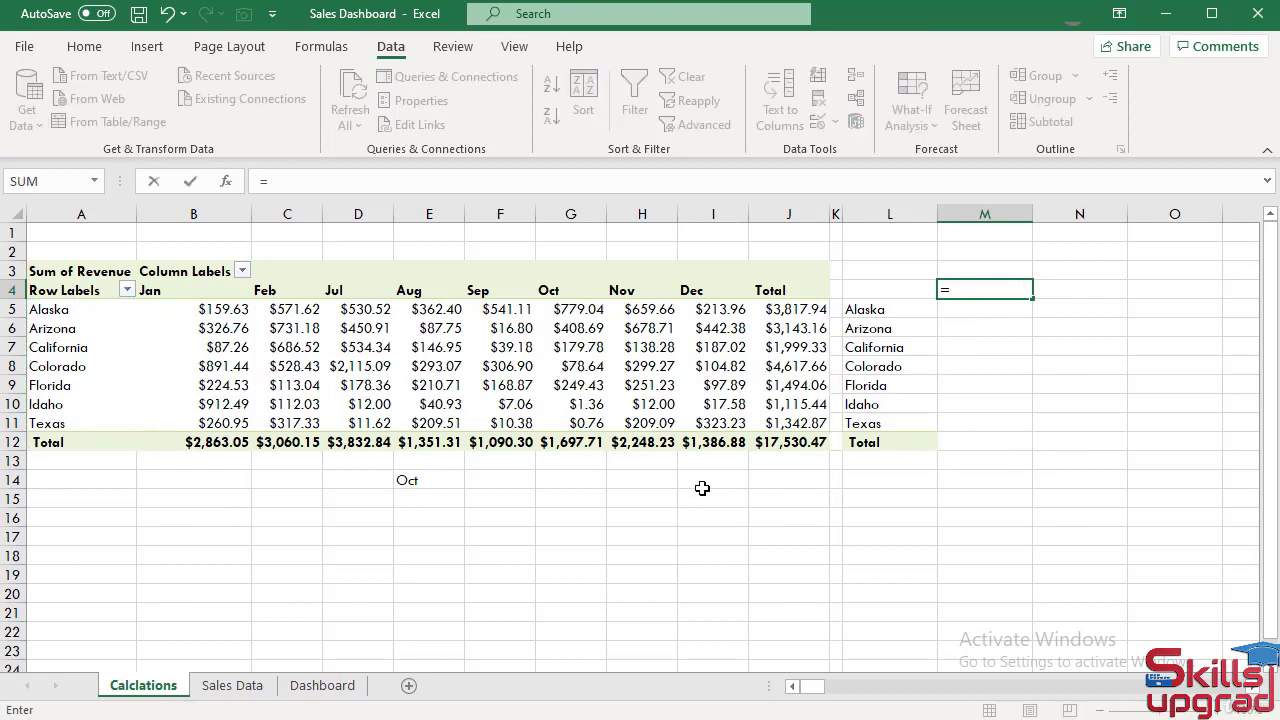
pyautogui.click(427, 483)
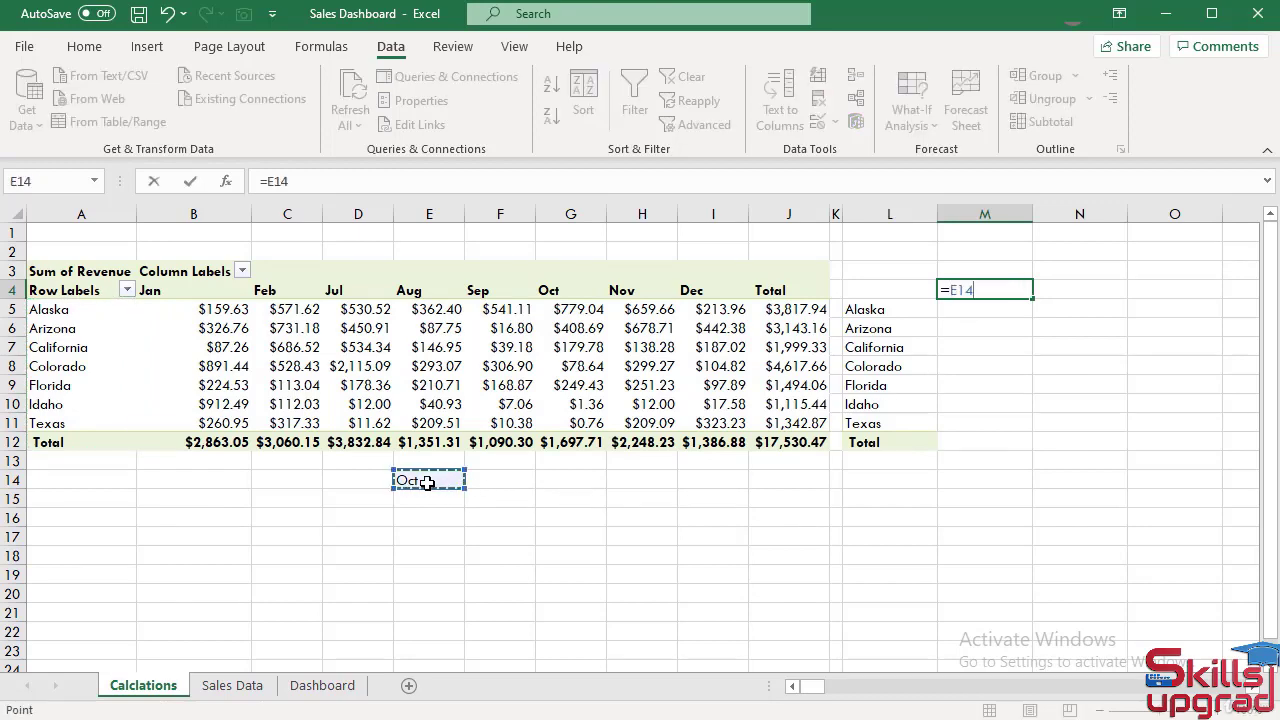
pyautogui.press('Return')
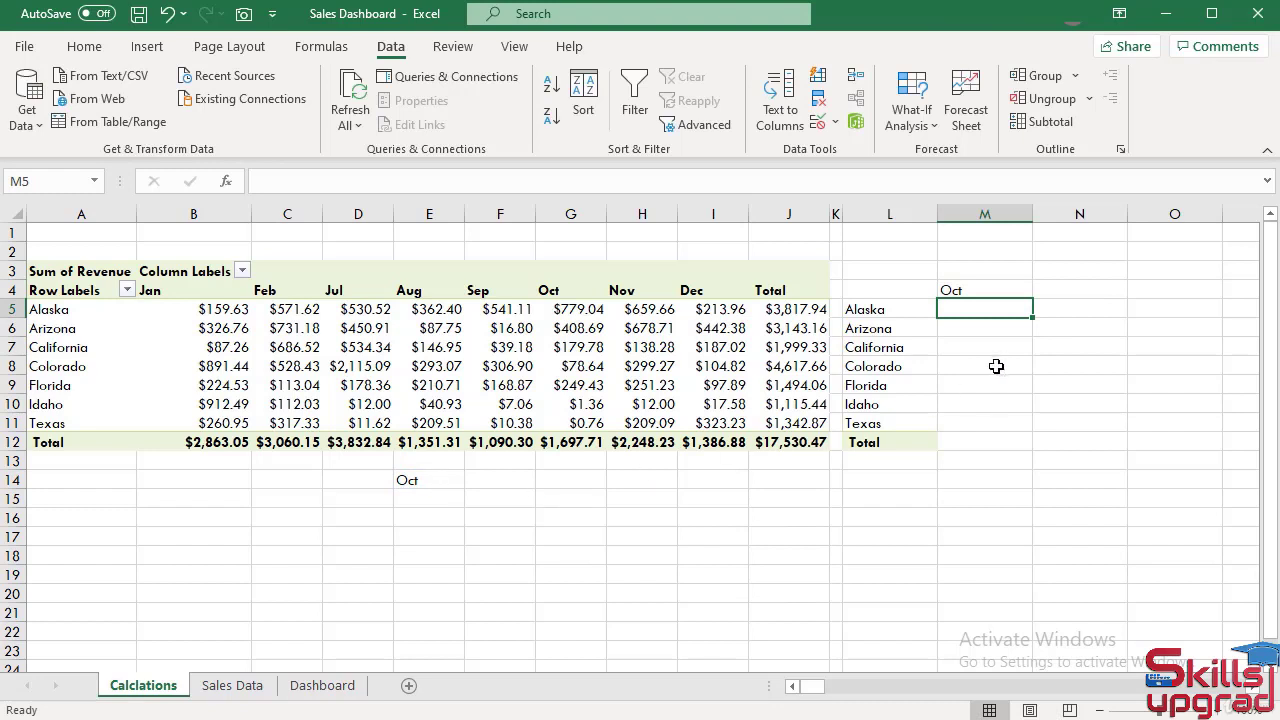
# Test the M4 link by switching the month in E14 to Aug and back to Oct
pyautogui.click(418, 482)
pyautogui.click(473, 481)
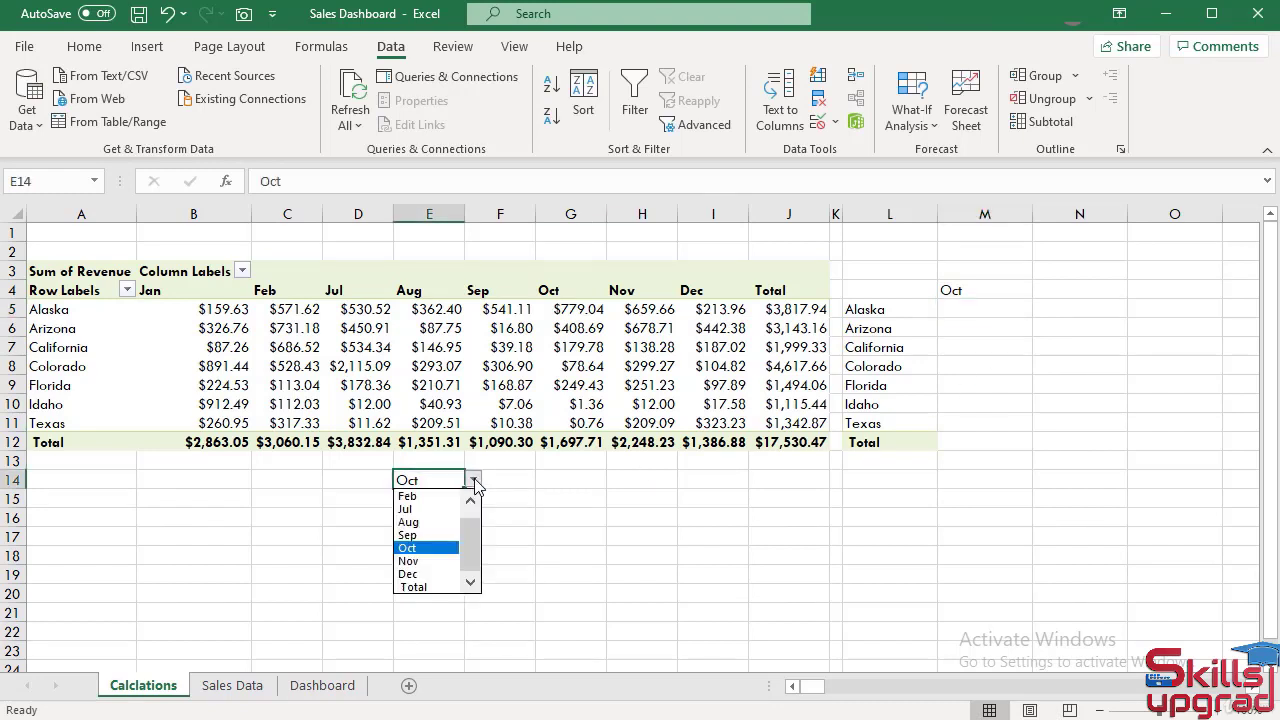
pyautogui.click(420, 524)
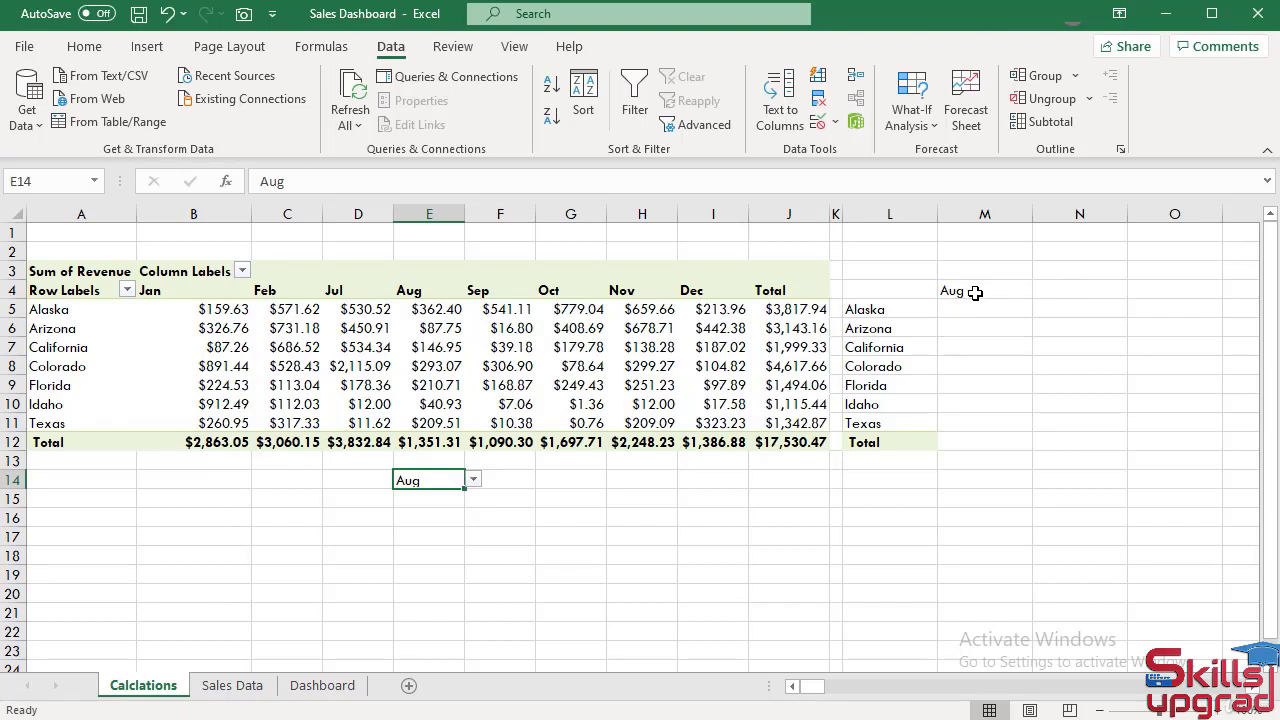
pyautogui.click(473, 480)
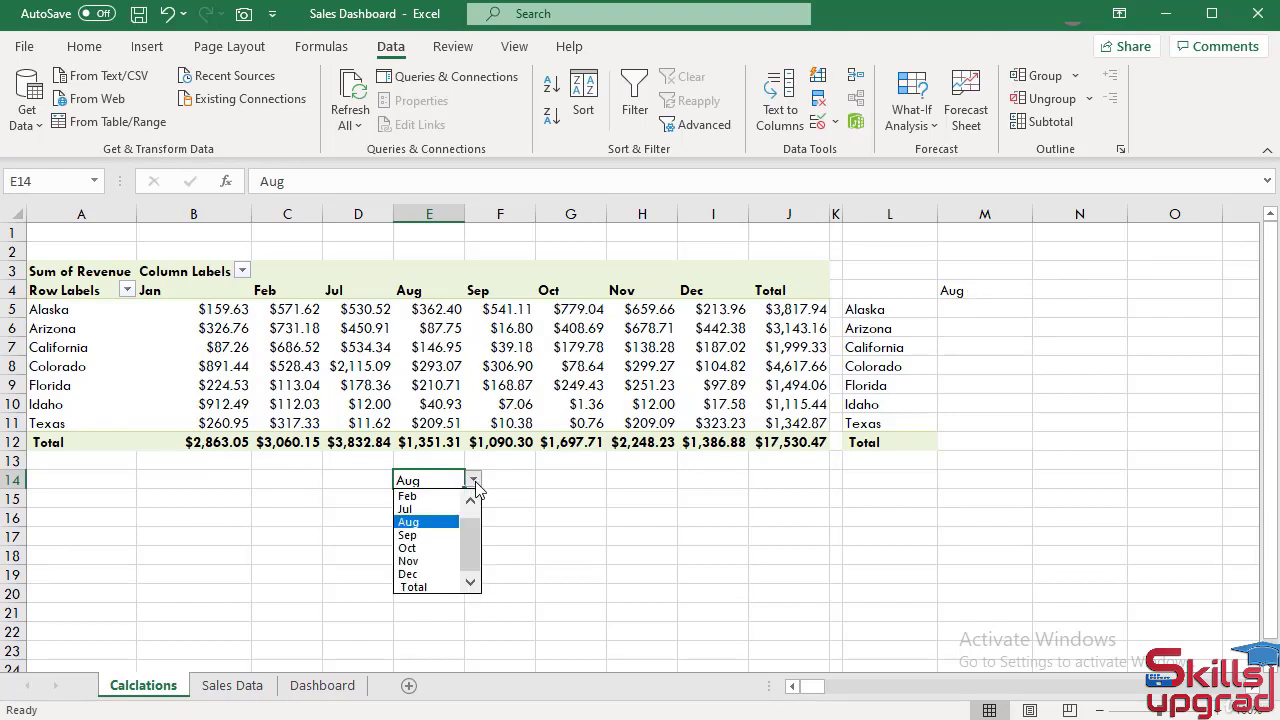
pyautogui.click(407, 548)
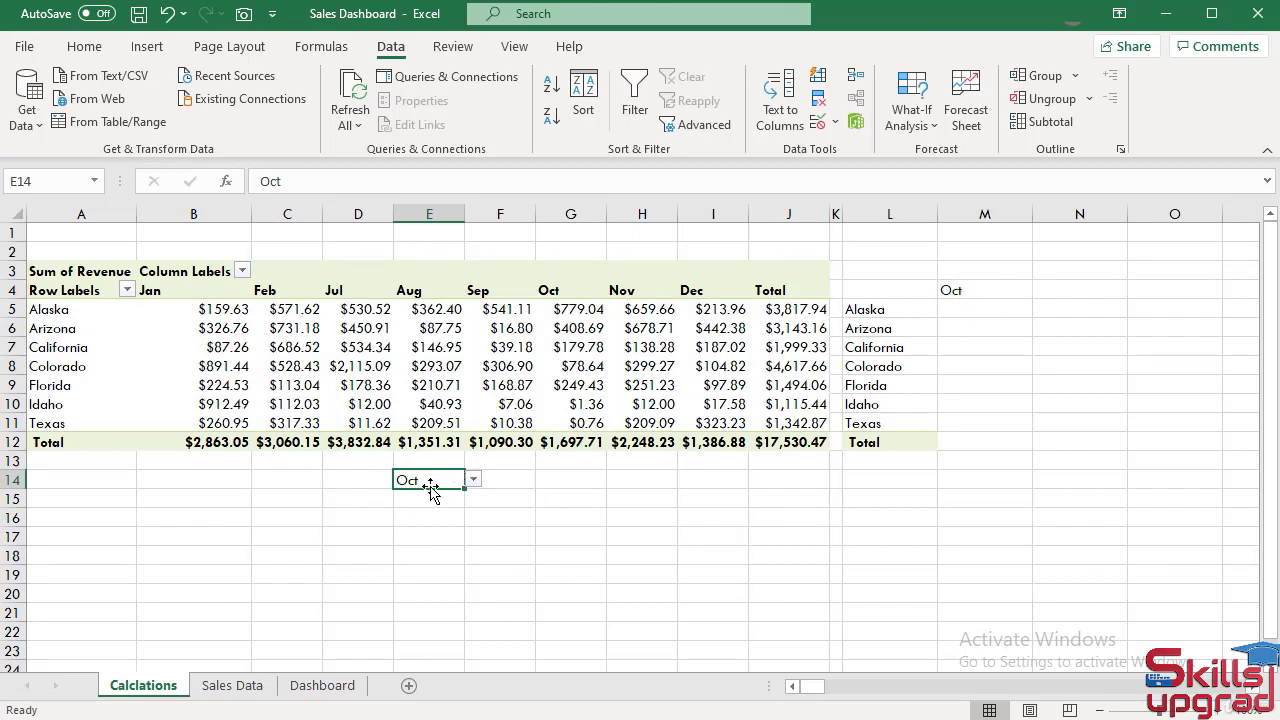
# Set the month selector in cell E14 to Nov
pyautogui.click(978, 290)
pyautogui.click(960, 308)
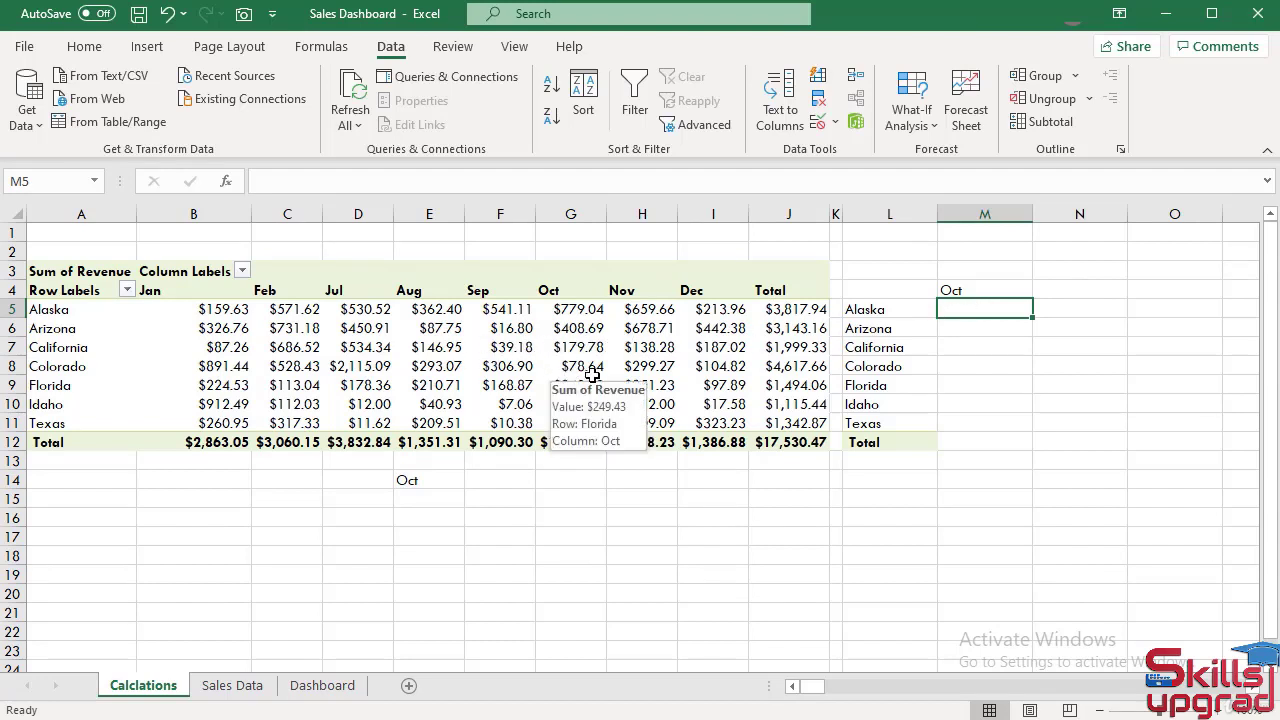
pyautogui.click(418, 483)
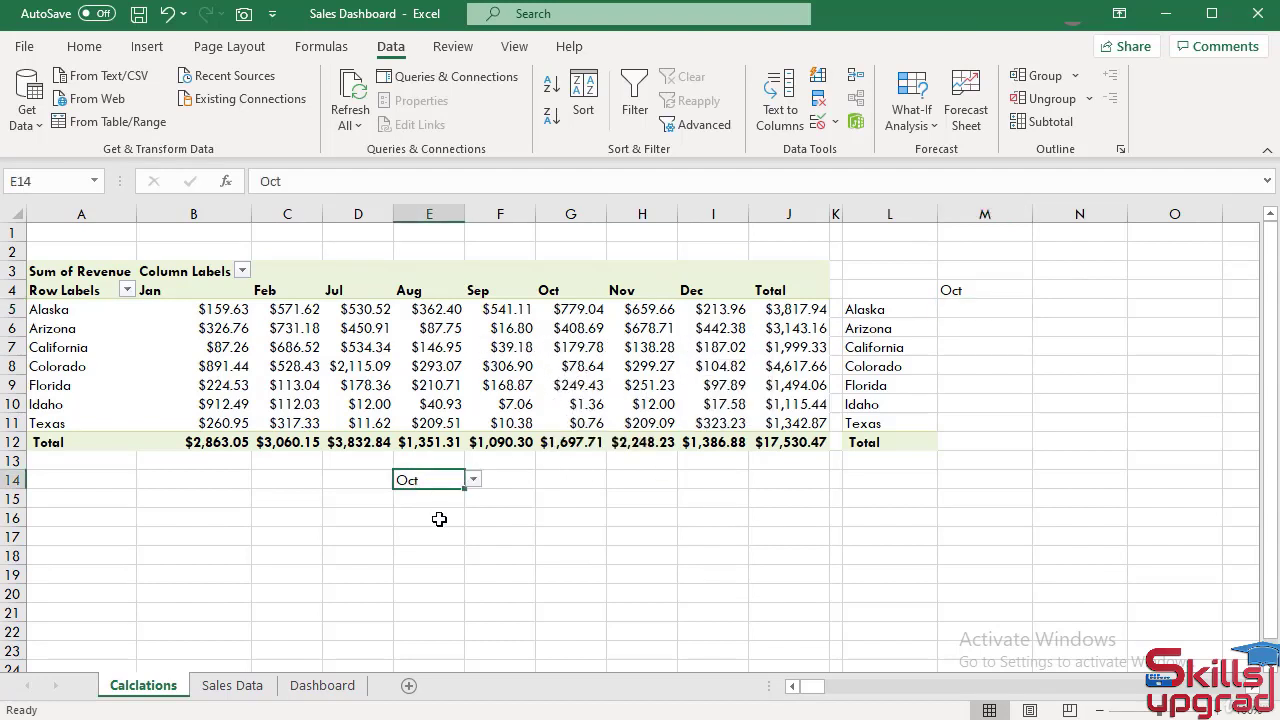
pyautogui.click(473, 480)
pyautogui.click(410, 568)
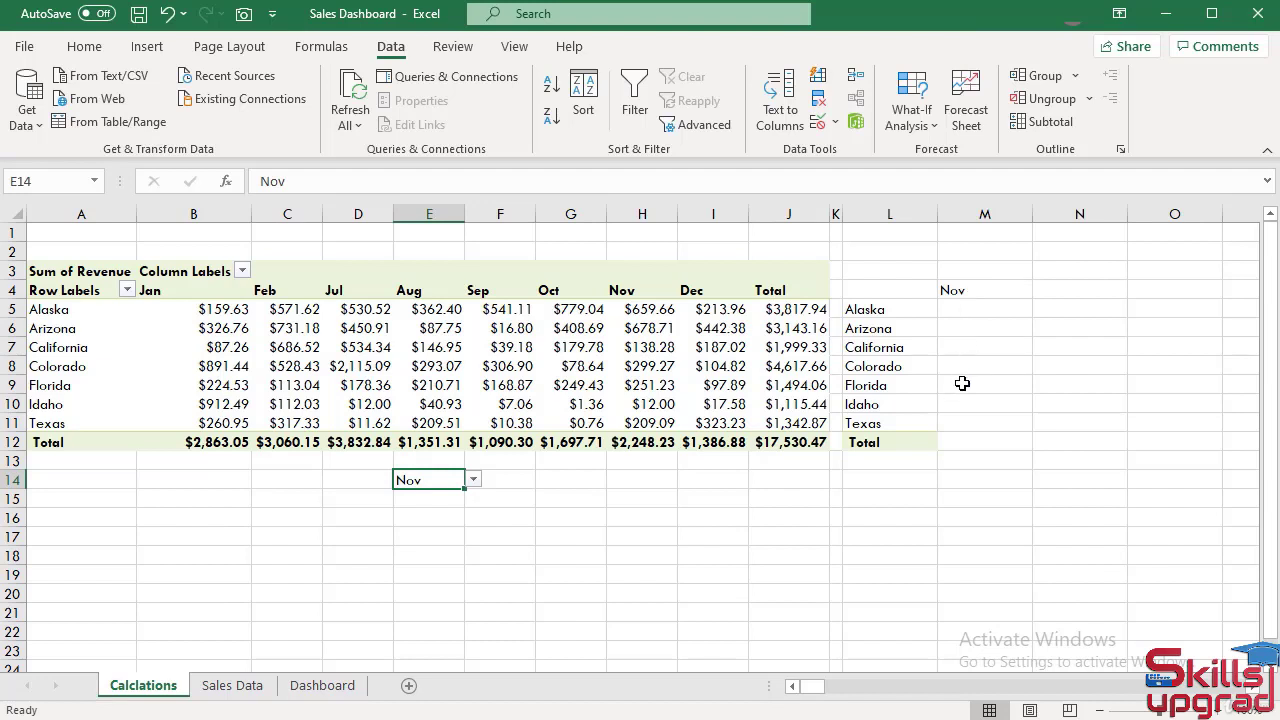
# Start an INDEX formula in M5 with the revenue values $B$5:$J$12 as its absolute array argument
pyautogui.click(962, 308)
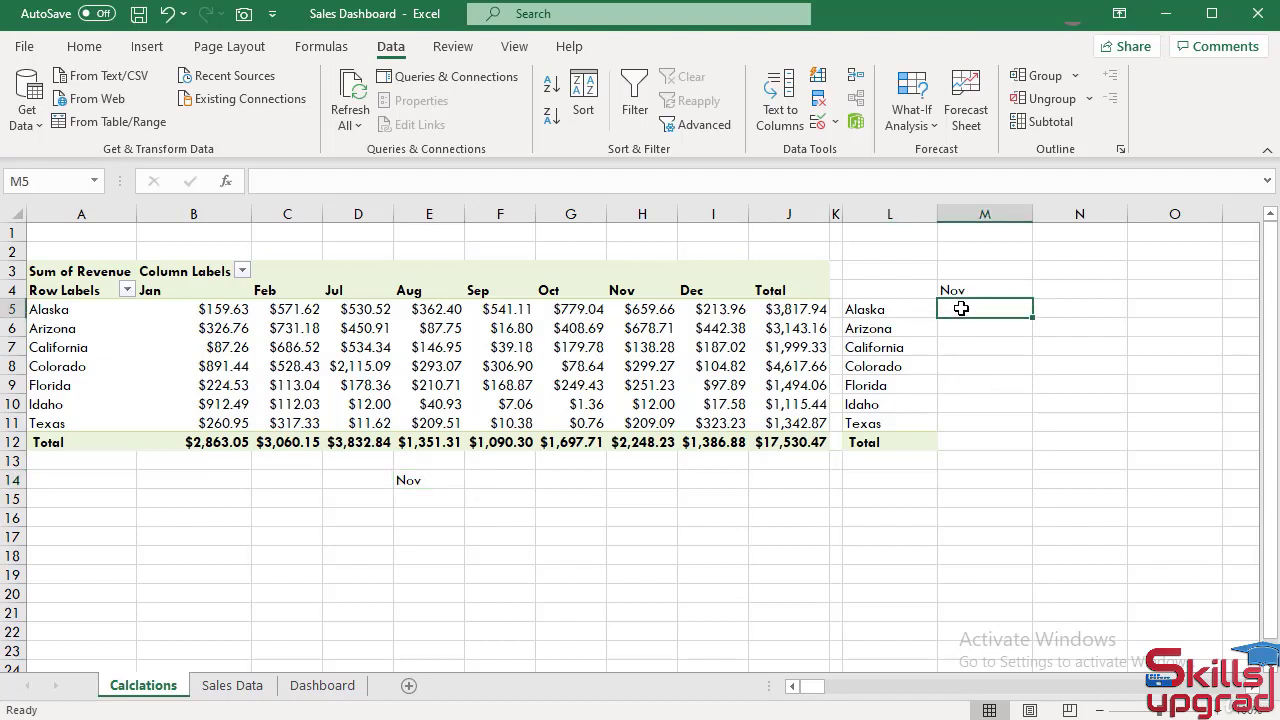
pyautogui.click(287, 187)
pyautogui.write('=')
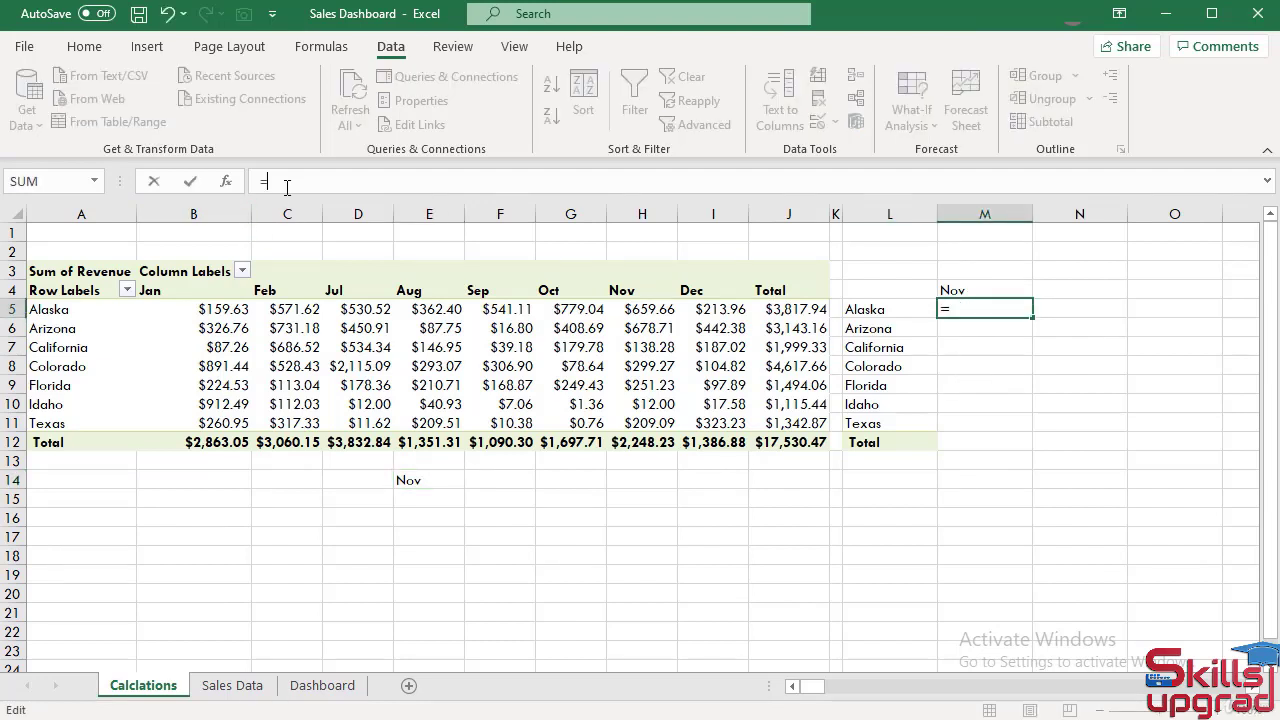
pyautogui.write('in')
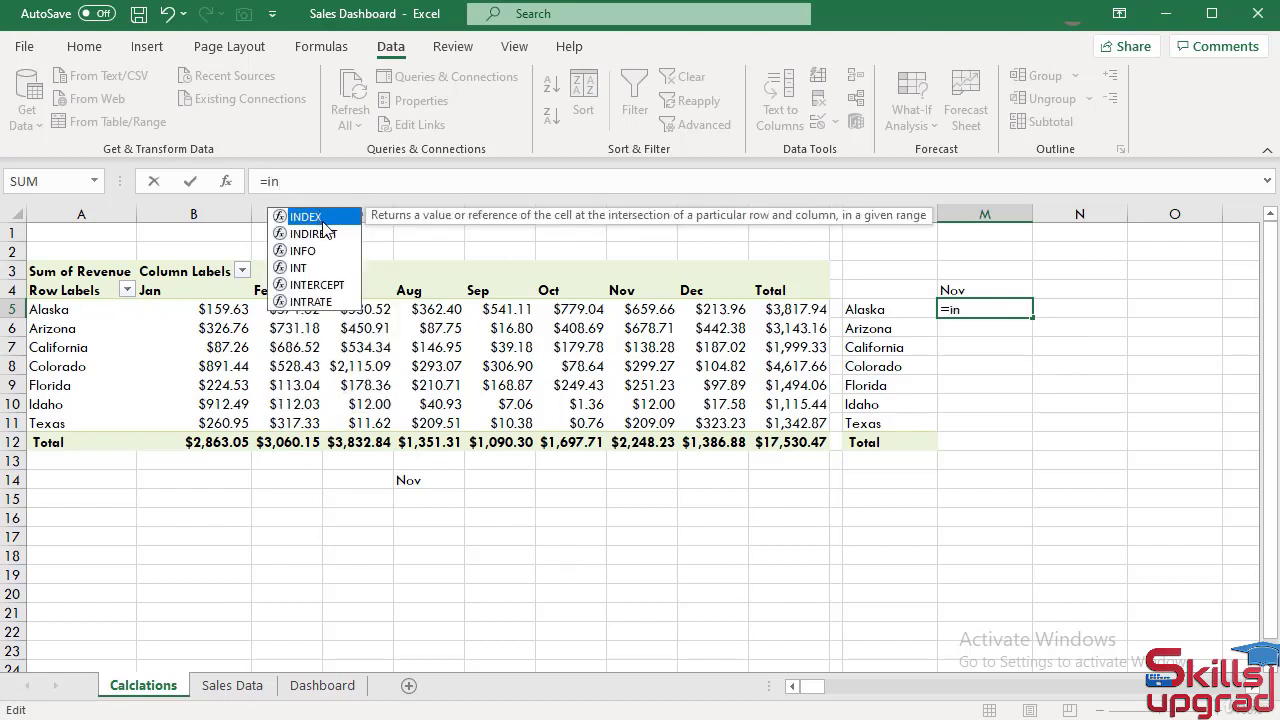
pyautogui.doubleClick(323, 218)
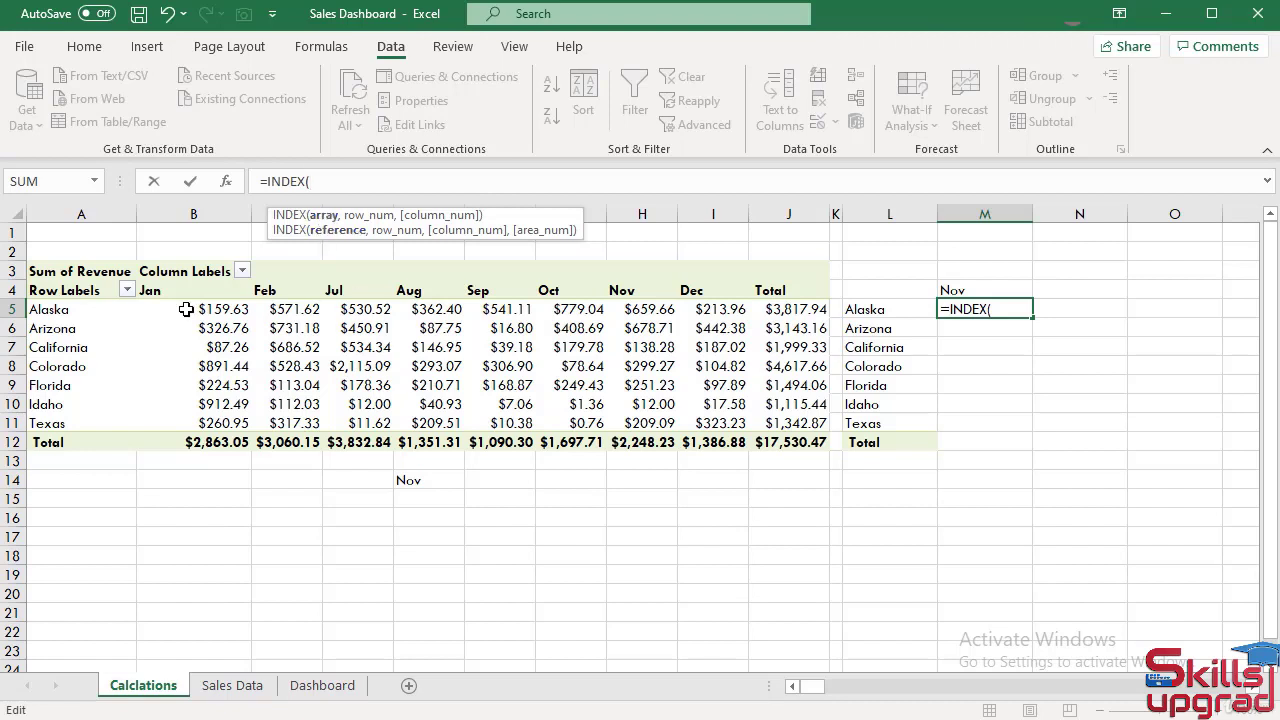
pyautogui.moveTo(182, 309); pyautogui.dragTo(829, 448)
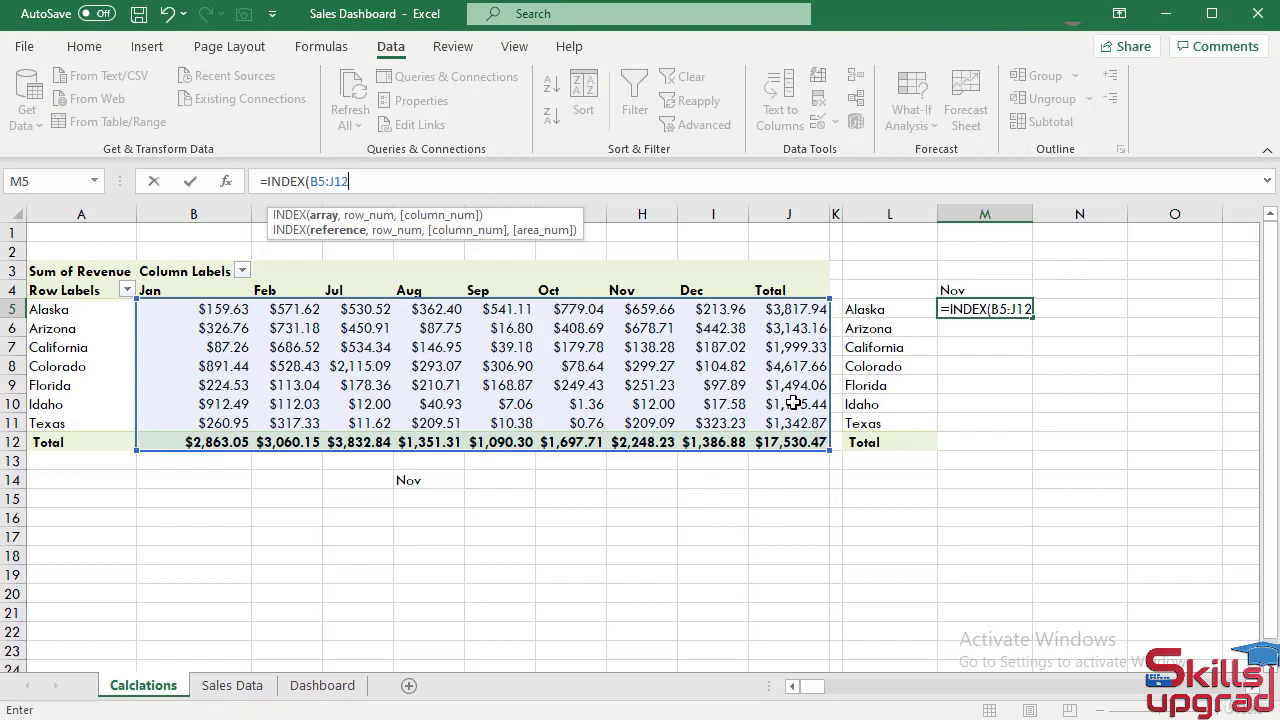
pyautogui.click(328, 182)
pyautogui.press('F4')
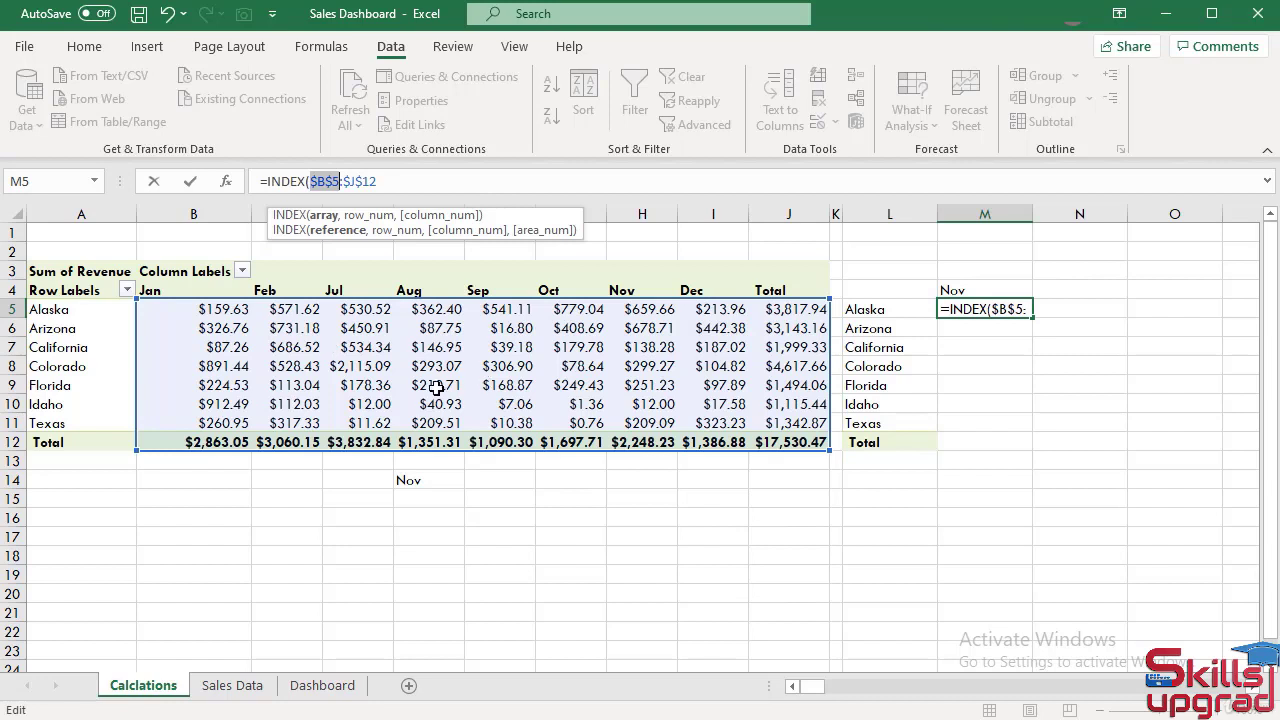
pyautogui.click(381, 181)
pyautogui.write(',')
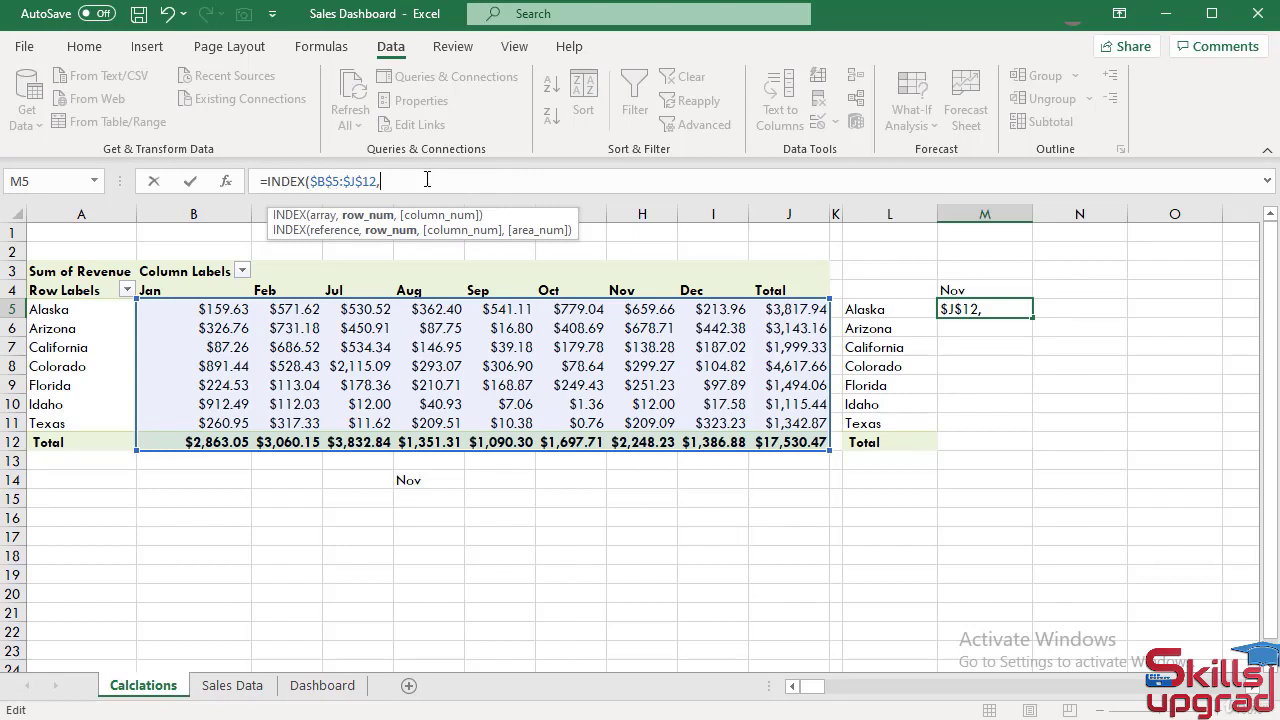
# Add MATCH(L5,$A$5:$A$12,0) as the row number argument of the INDEX formula in M5
pyautogui.write('ma')
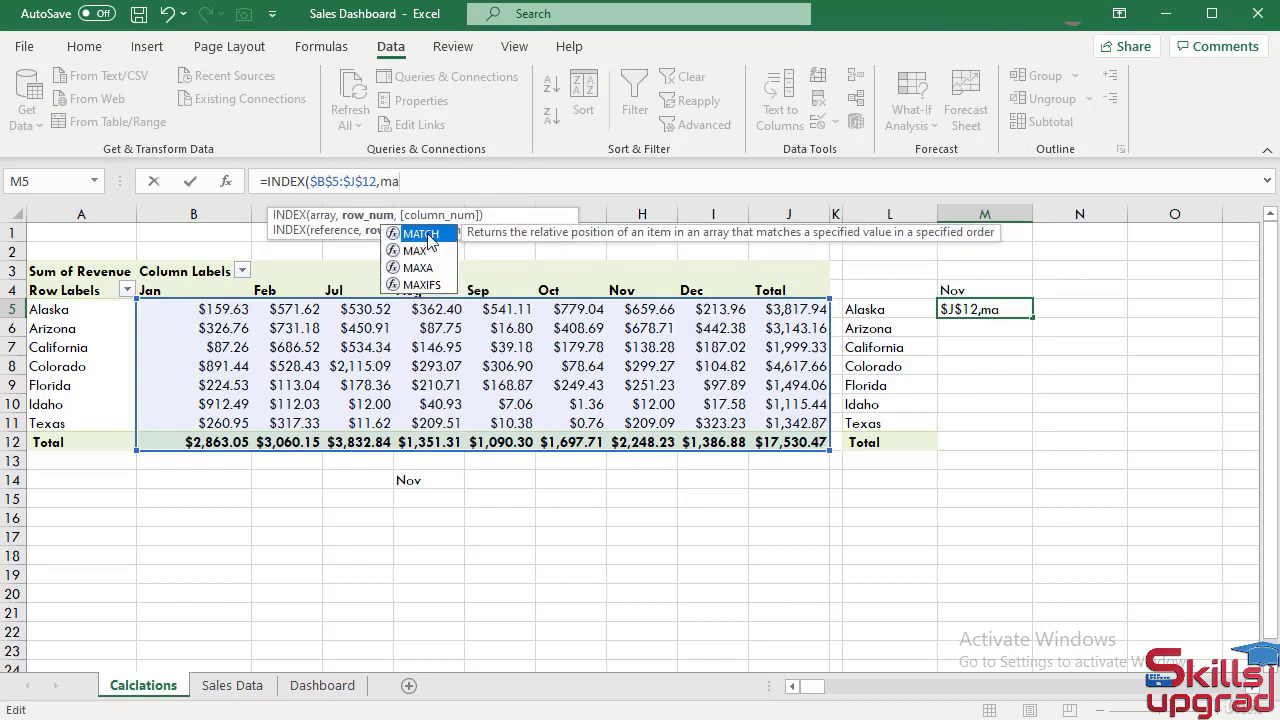
pyautogui.press('Tab')
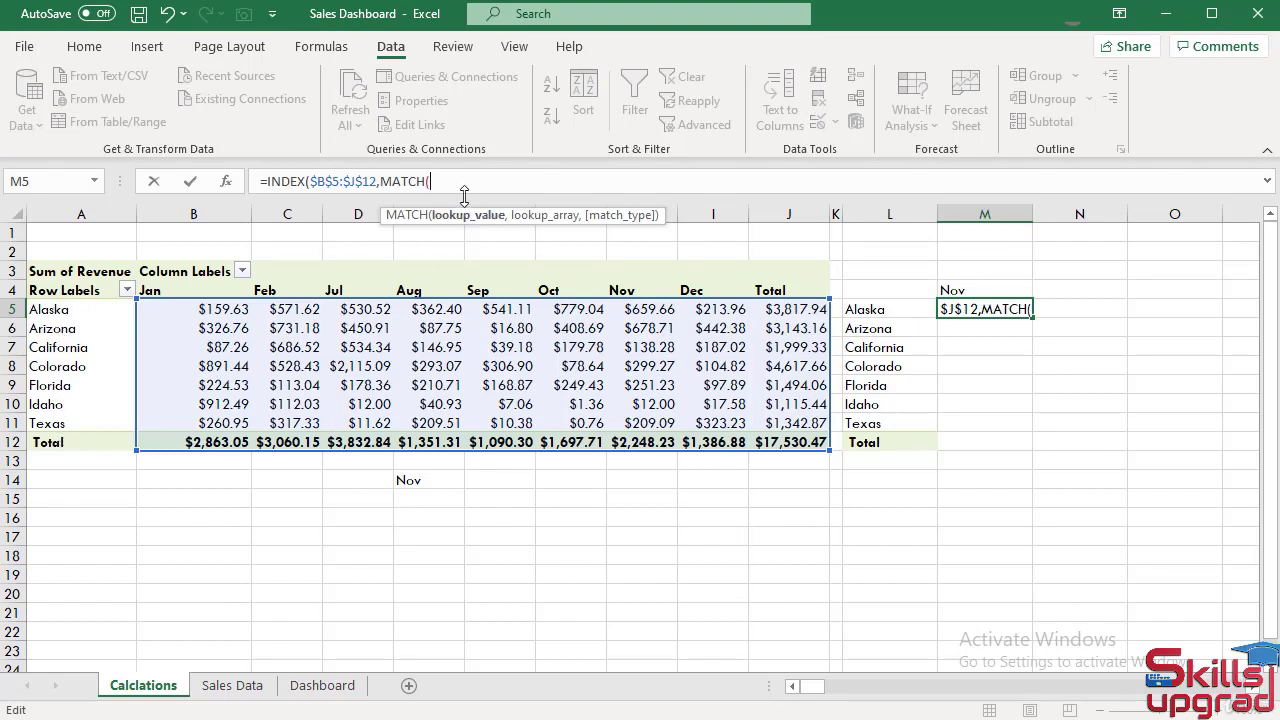
pyautogui.click(880, 310)
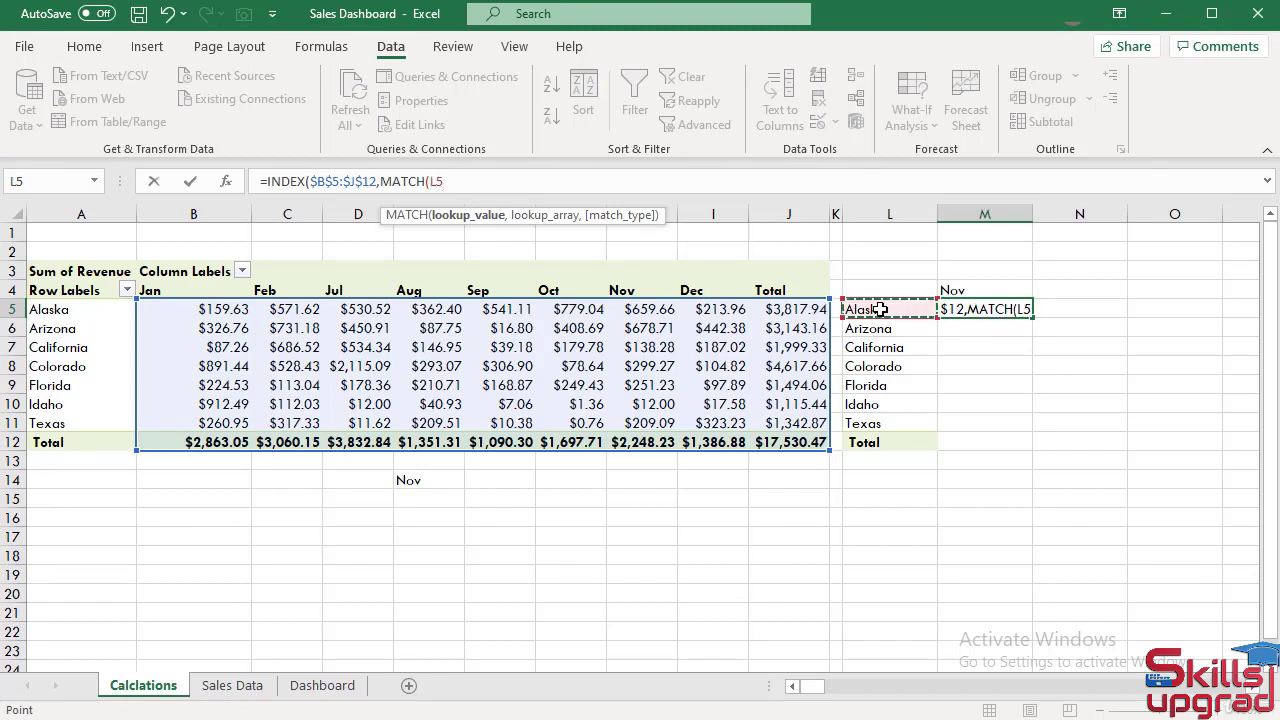
pyautogui.write(',')
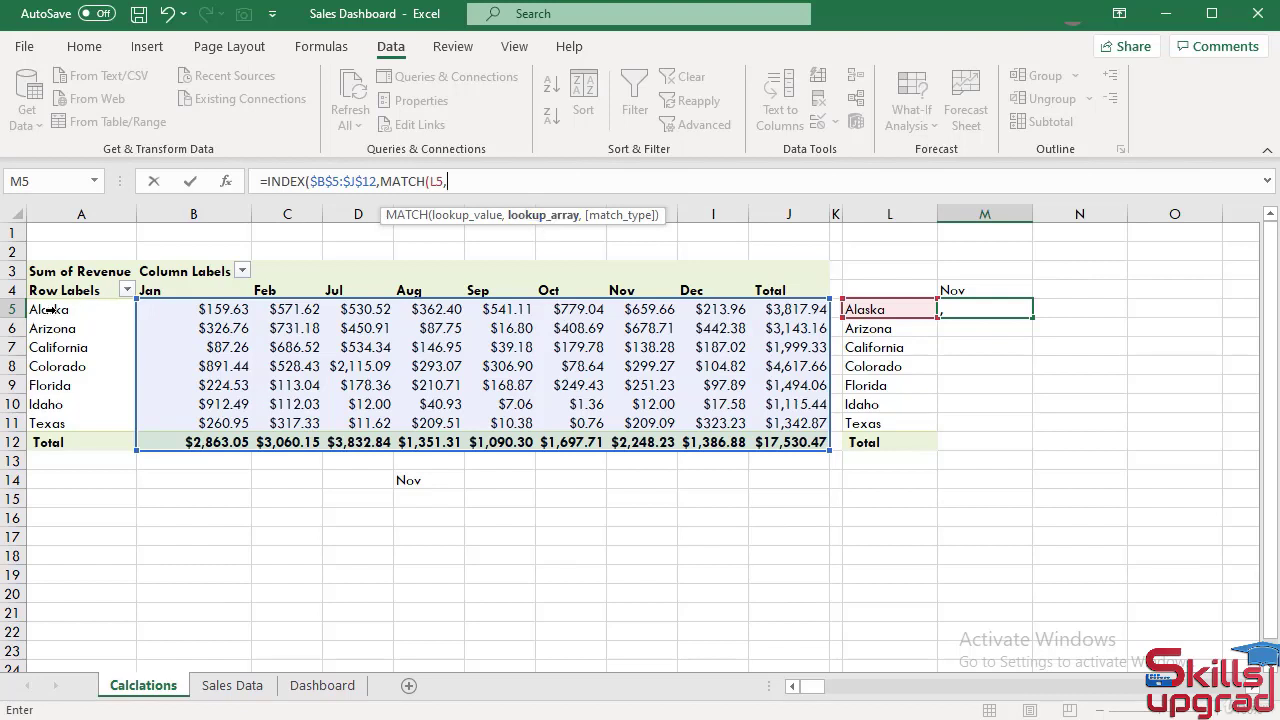
pyautogui.moveTo(50, 309); pyautogui.dragTo(68, 441)
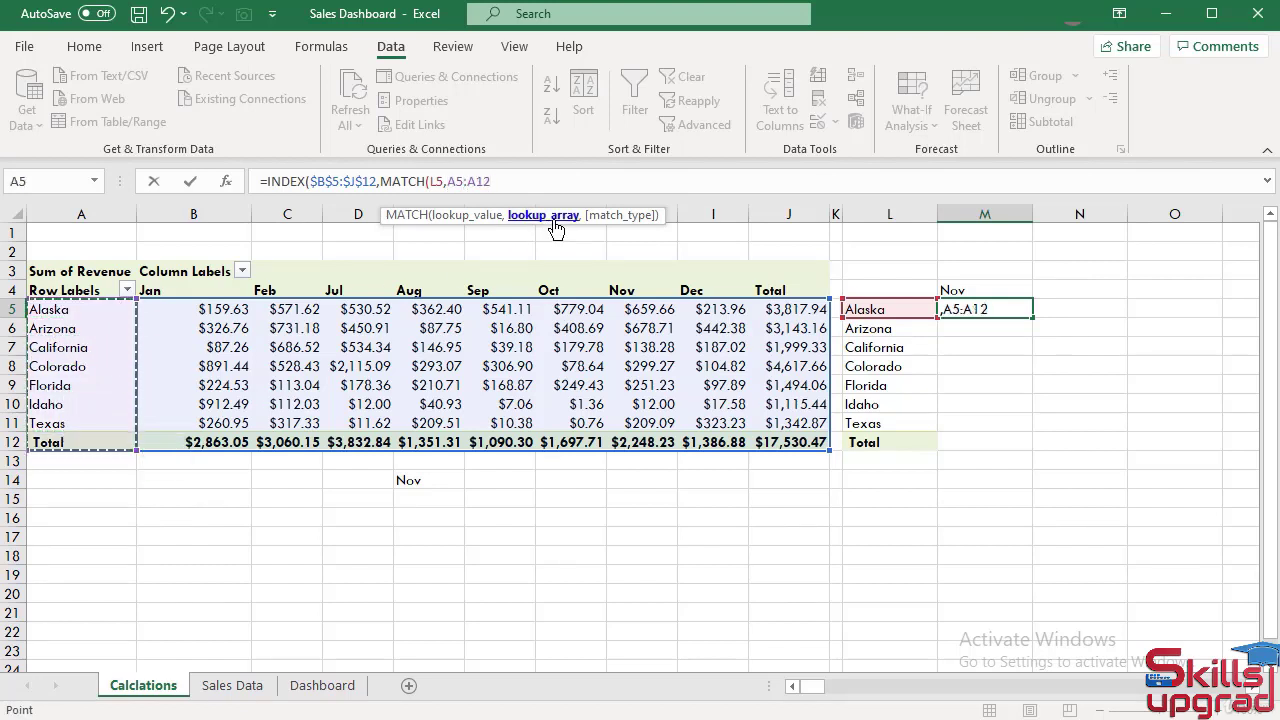
pyautogui.press('F4')
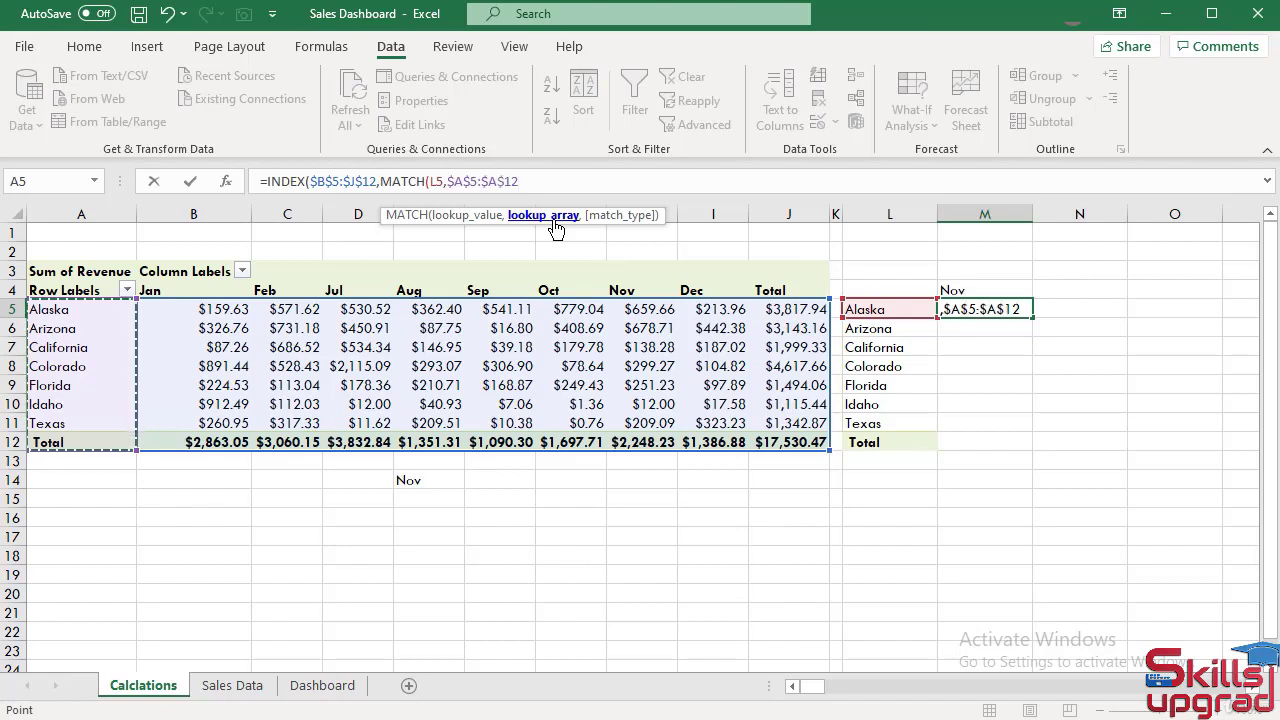
pyautogui.write(',0')
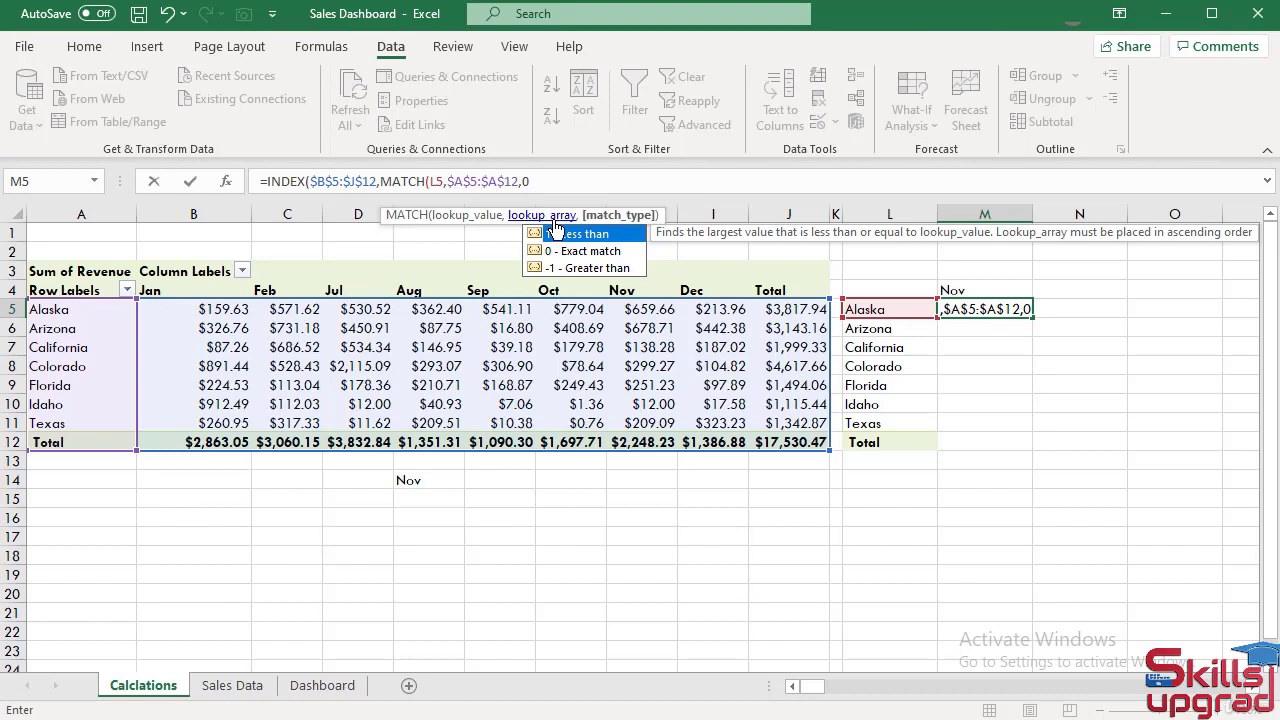
pyautogui.write(')')
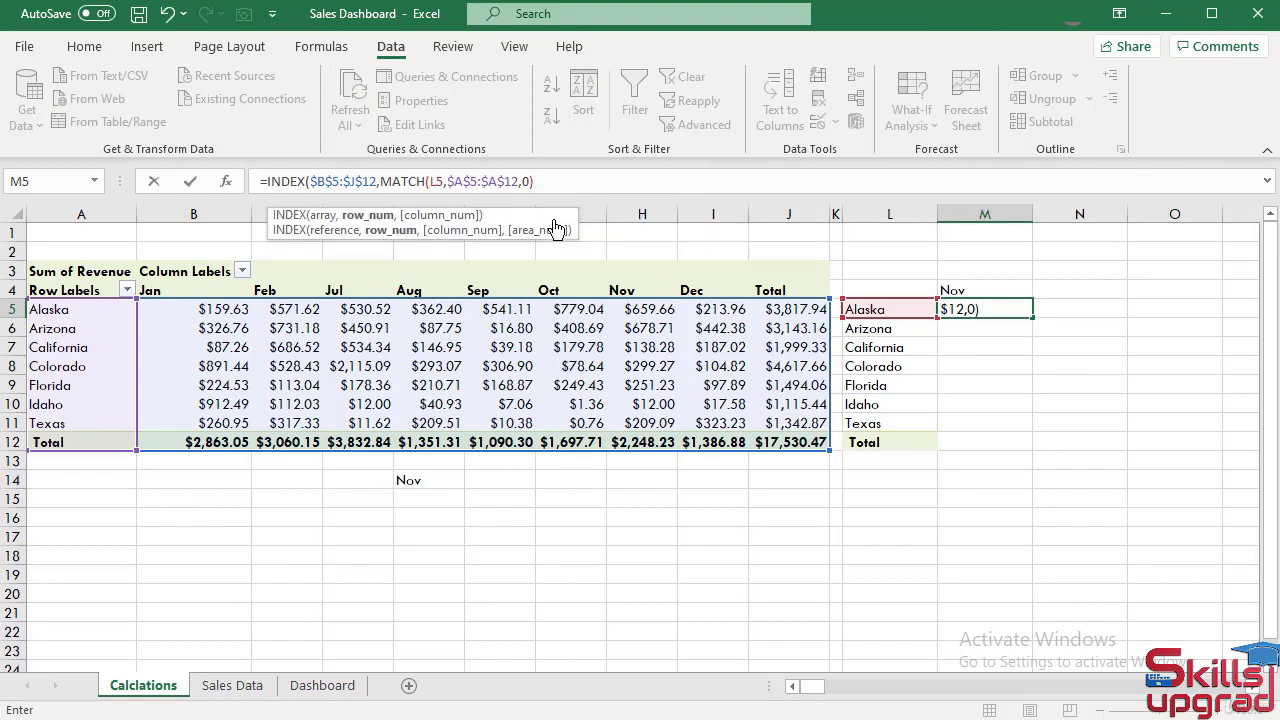
pyautogui.write(',')
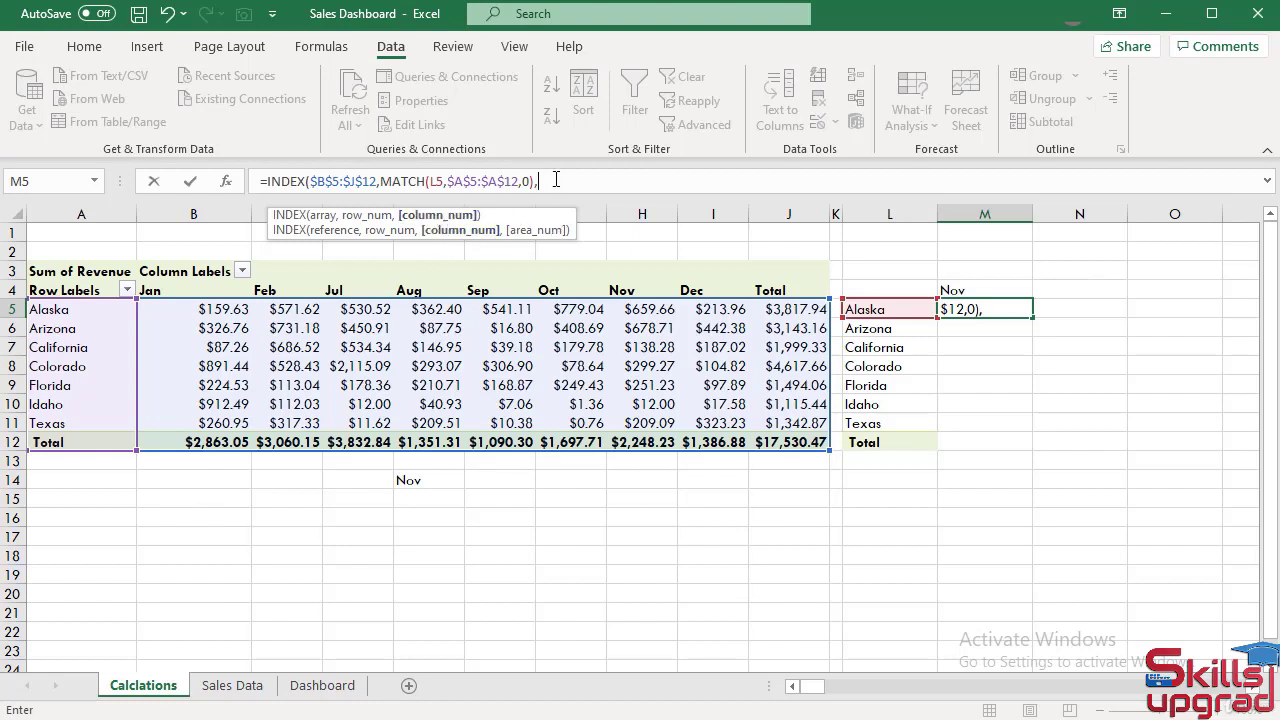
# Add MATCH($M$4,$B$4:$J$4,0) as the column number argument and complete the INDEX formula in M5
pyautogui.write('M')
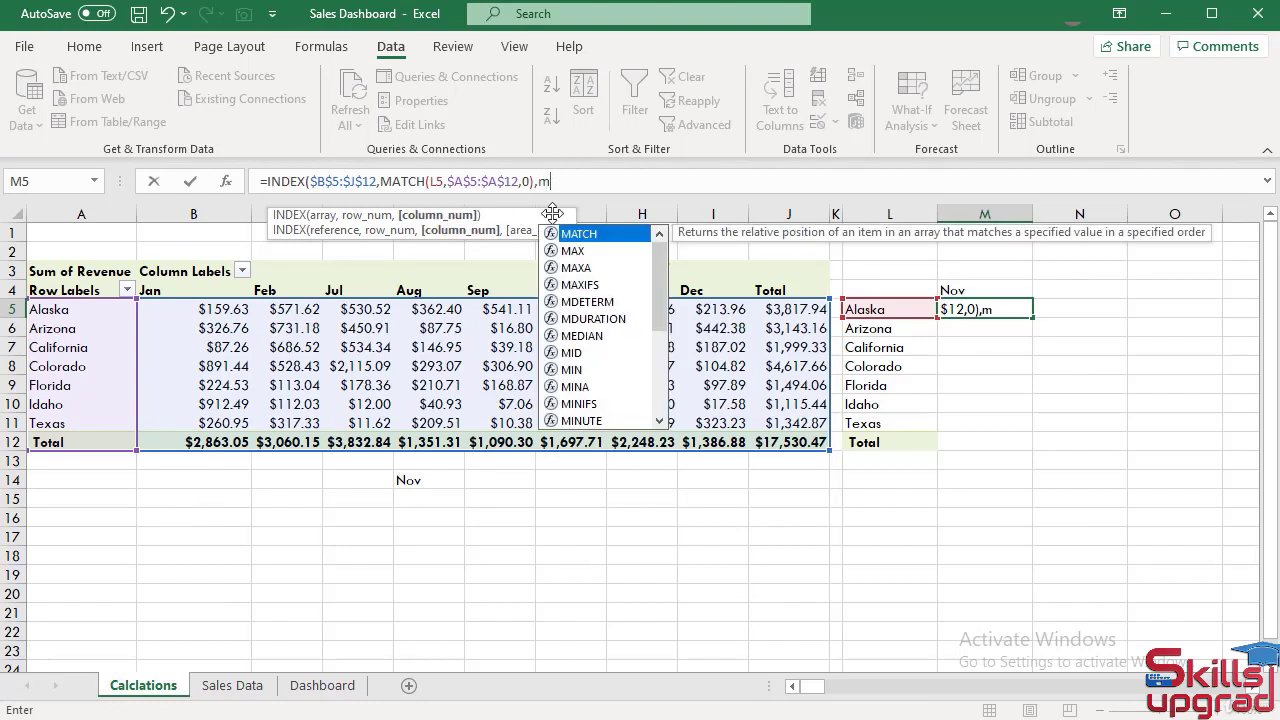
pyautogui.doubleClick(575, 228)
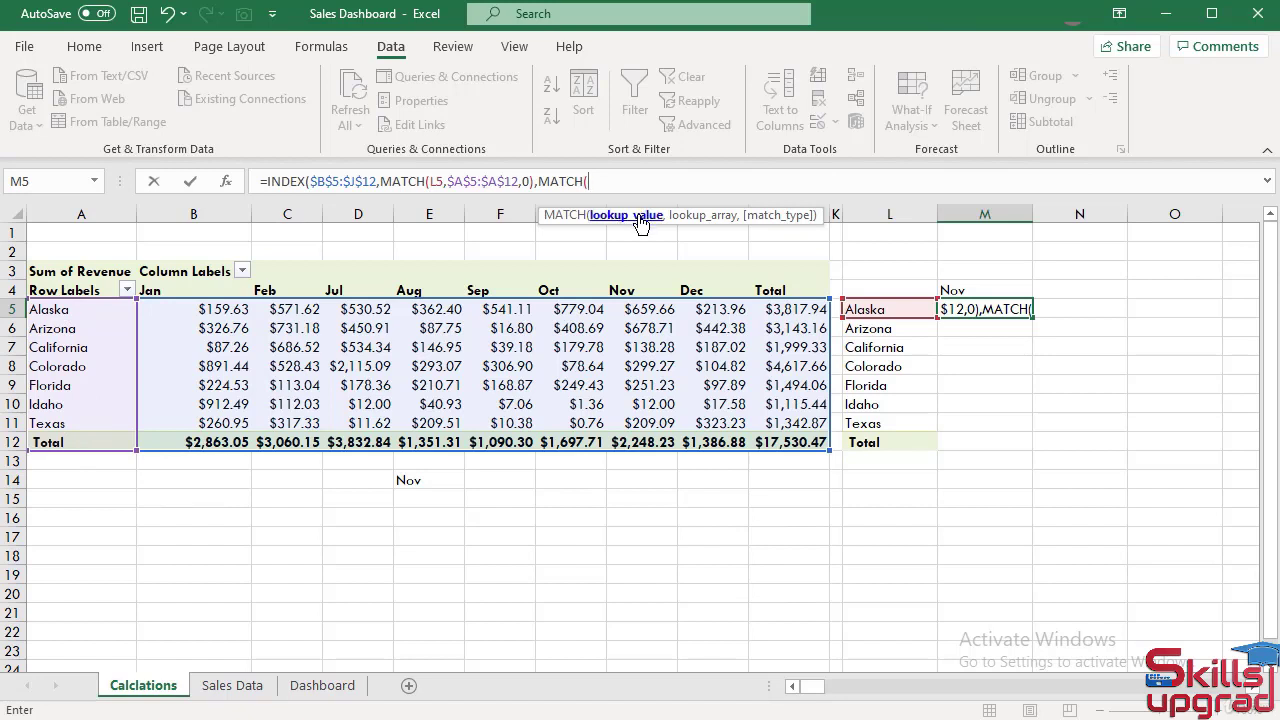
pyautogui.click(972, 290)
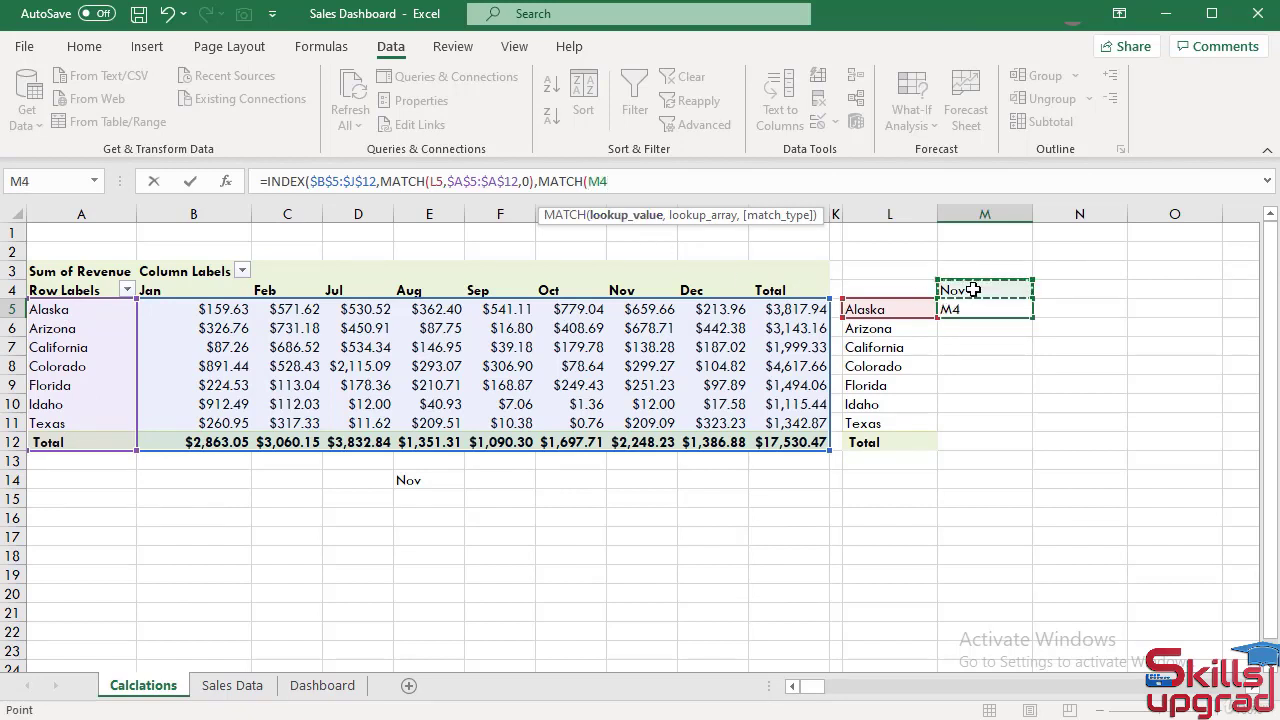
pyautogui.press('F4')
pyautogui.write(',')
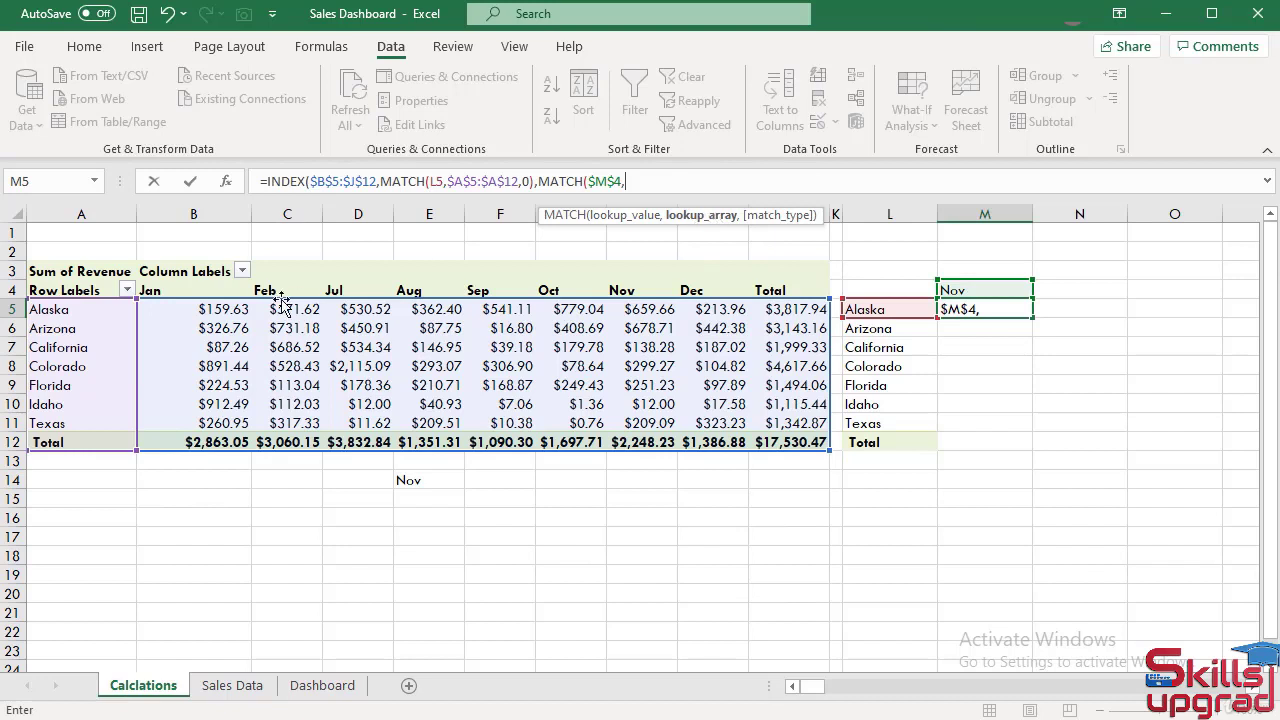
pyautogui.moveTo(172, 290); pyautogui.dragTo(755, 290)
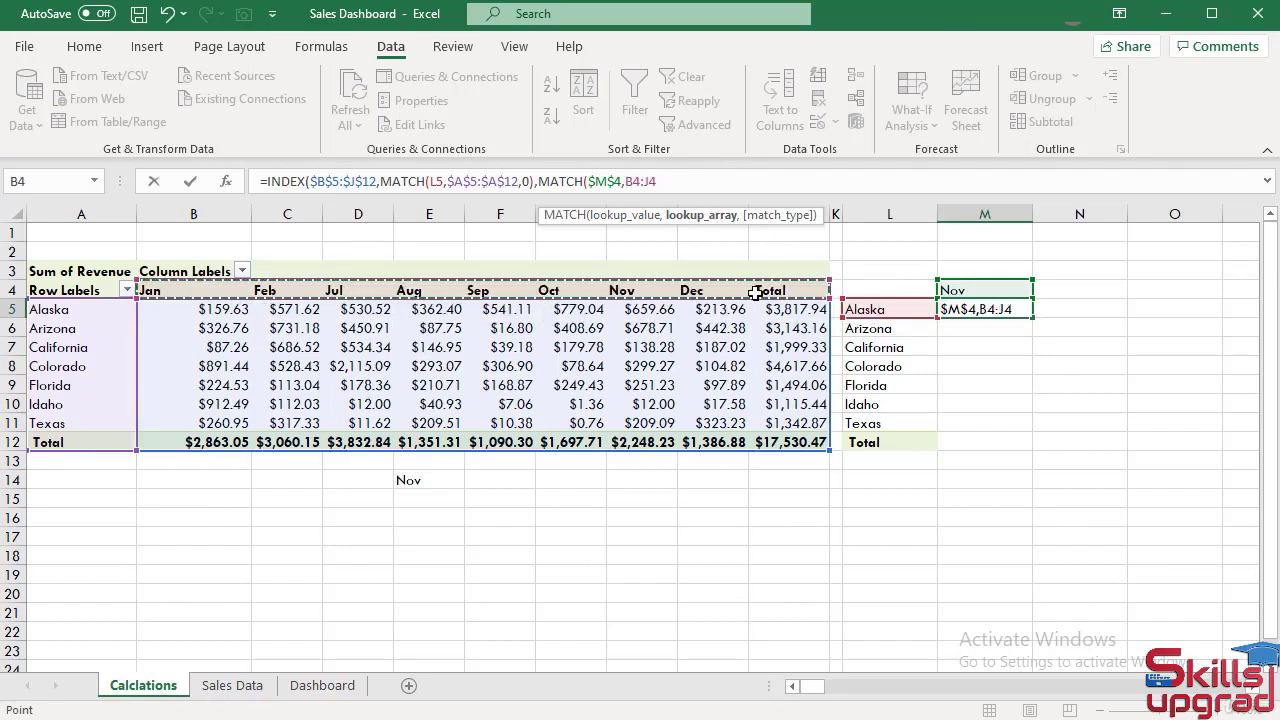
pyautogui.press('F4')
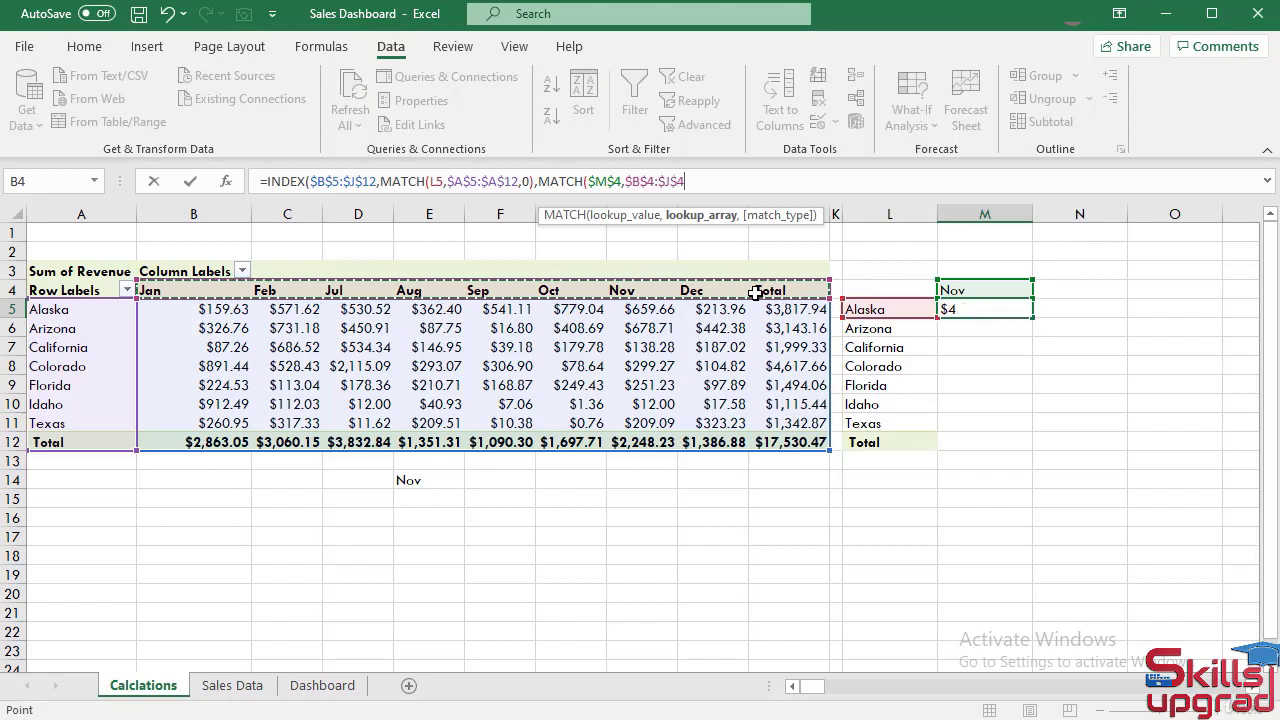
pyautogui.write(',')
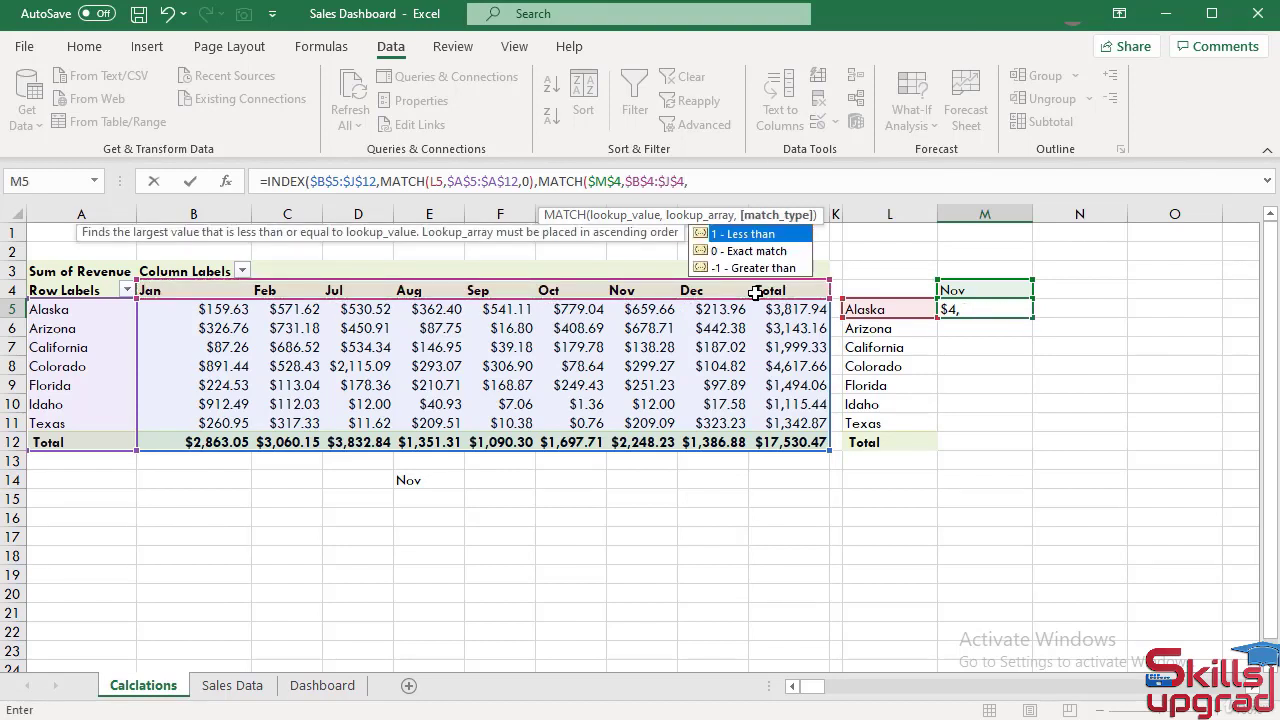
pyautogui.write('0)')
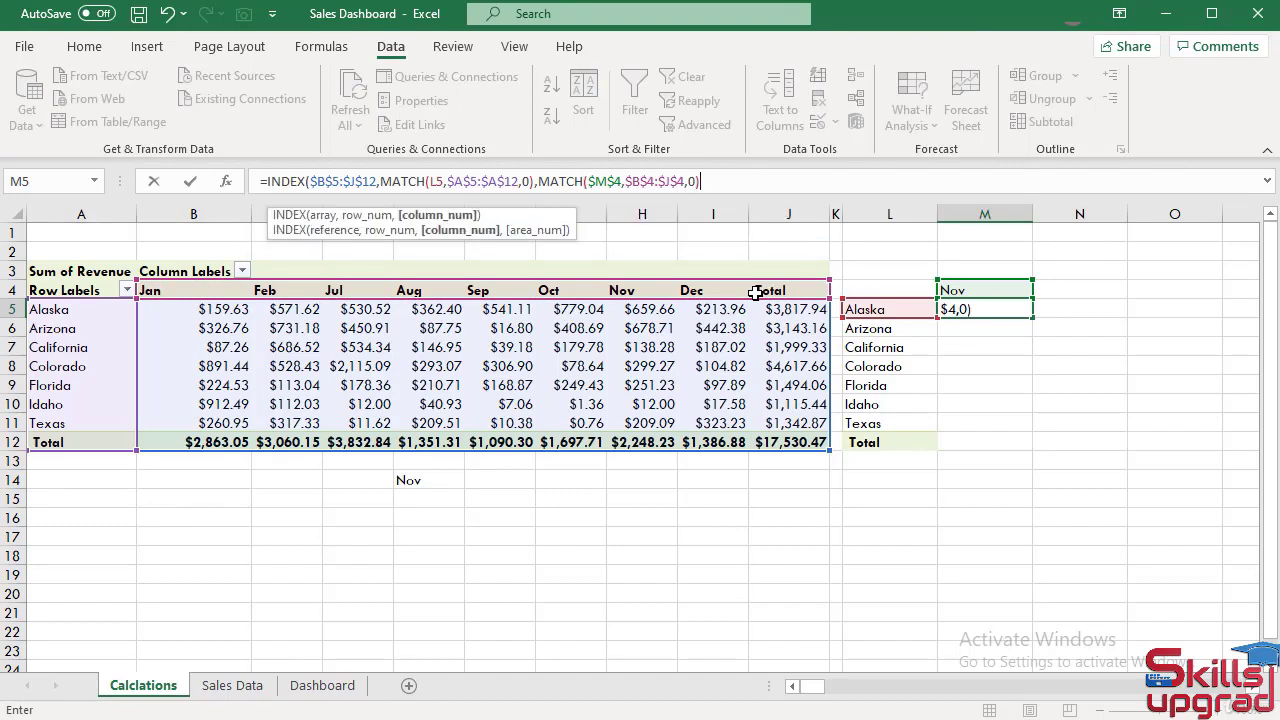
pyautogui.write(')')
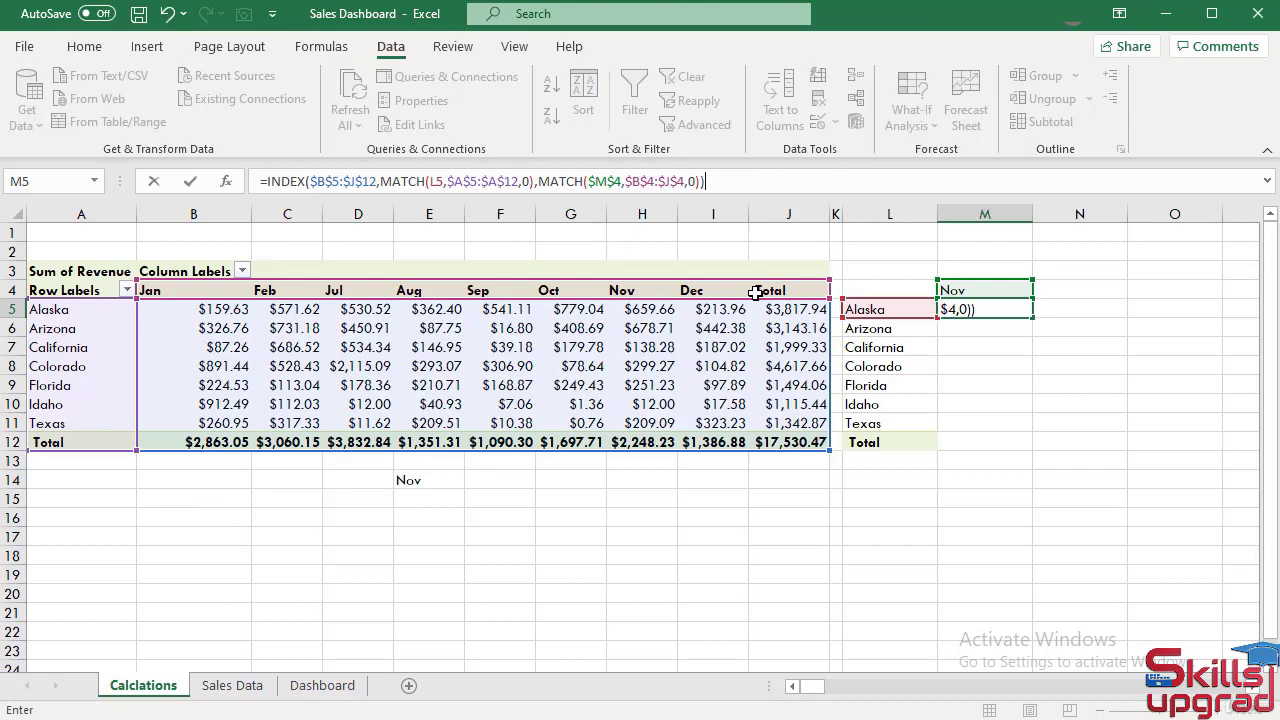
pyautogui.press('Return')
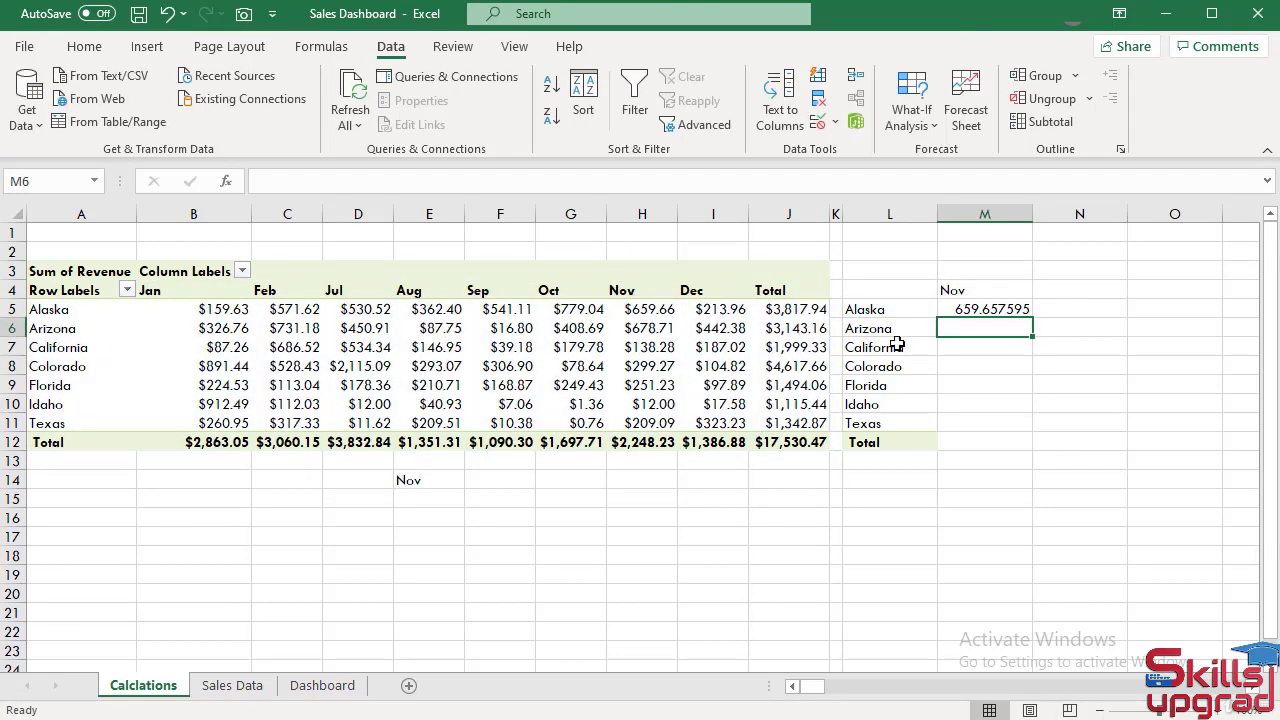
# Format M5:M12 as Currency and fill the M5 formula down through the Total row in M12
pyautogui.moveTo(963, 308); pyautogui.dragTo(974, 433)
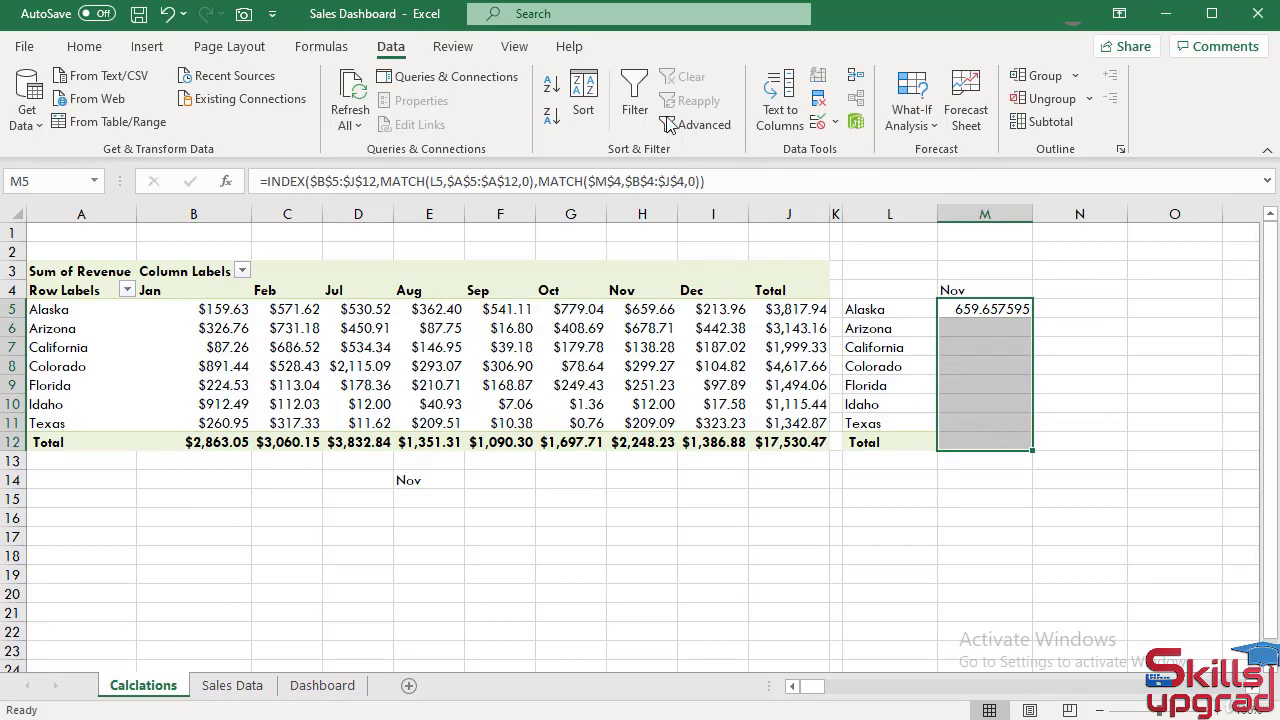
pyautogui.click(84, 46)
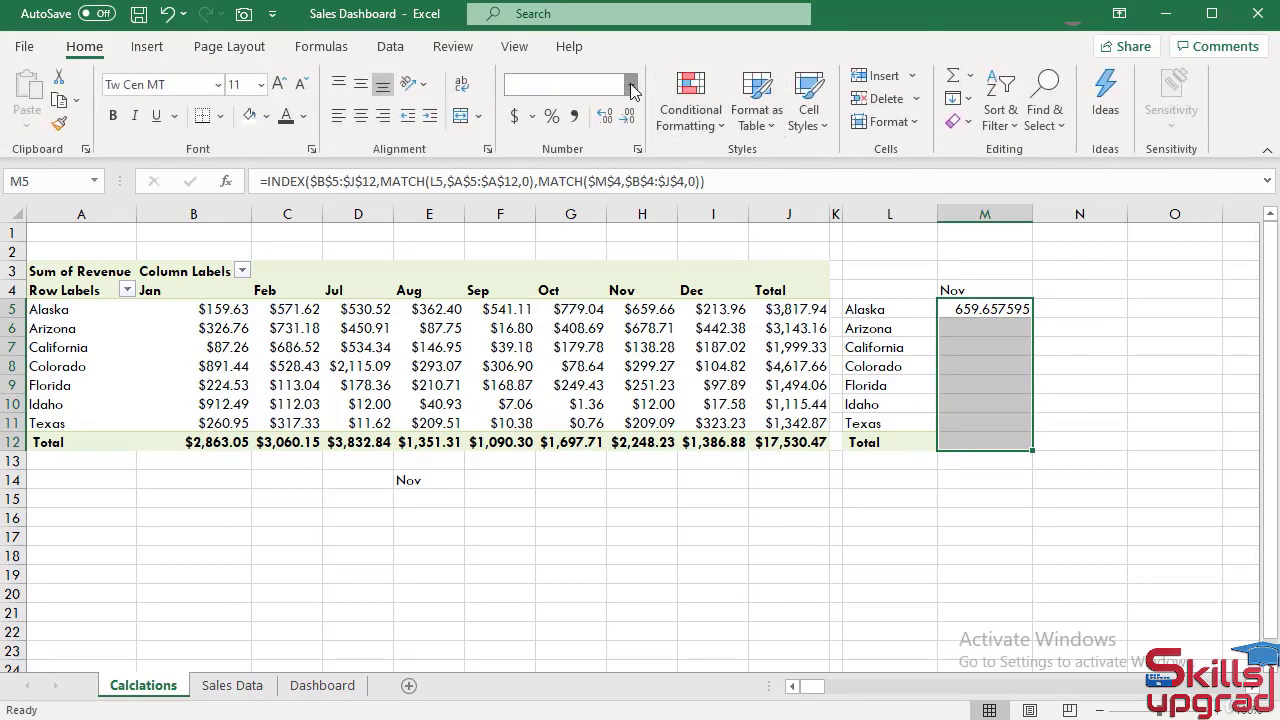
pyautogui.click(630, 85)
pyautogui.click(614, 226)
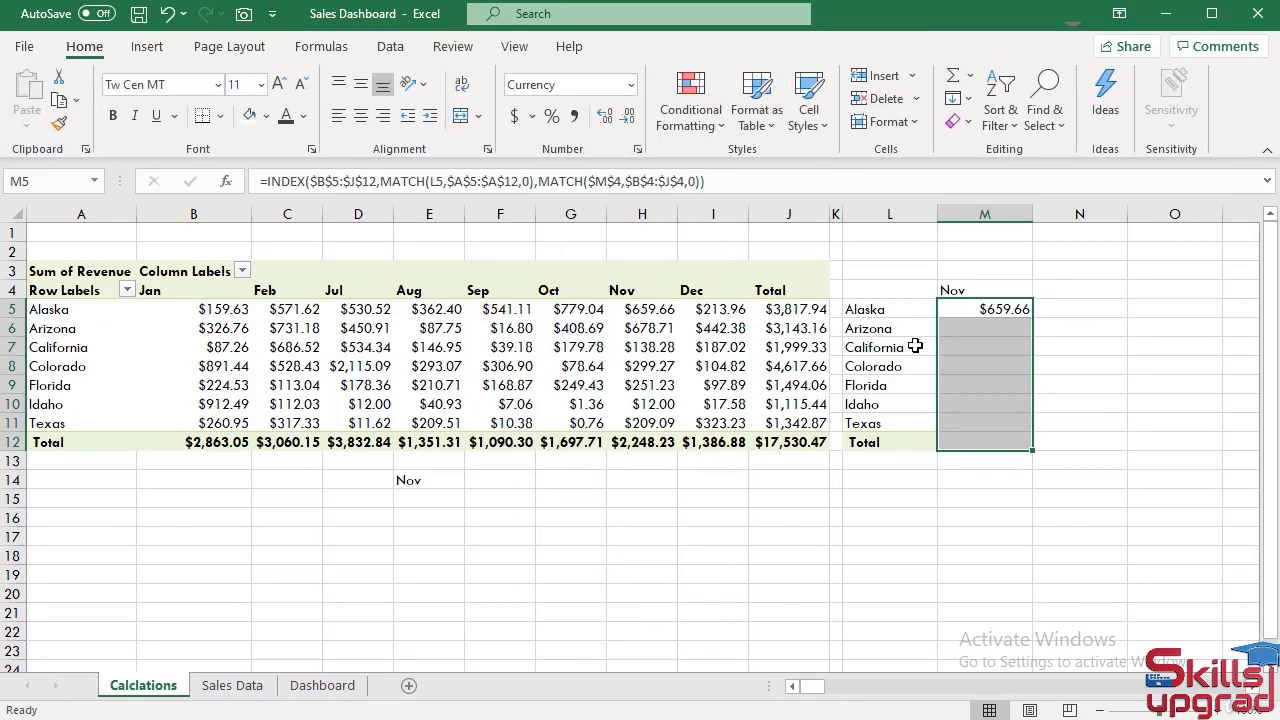
pyautogui.click(987, 311)
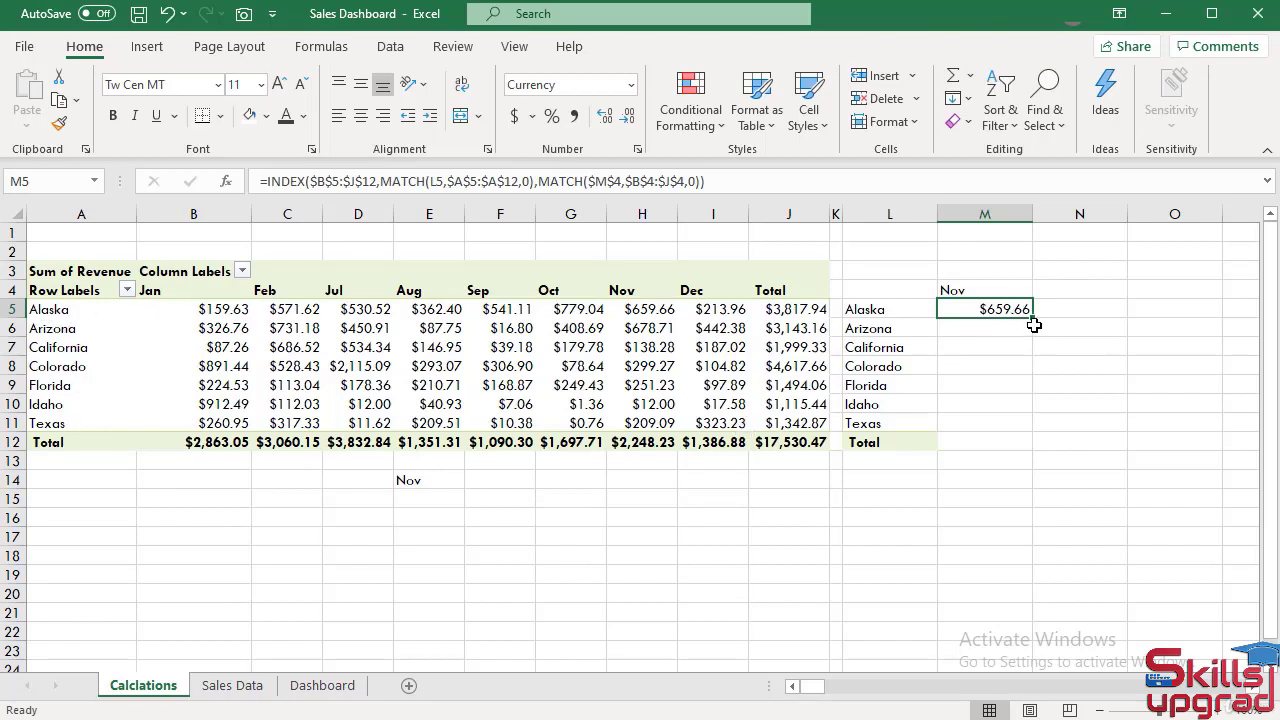
pyautogui.moveTo(1031, 317); pyautogui.dragTo(1019, 448)
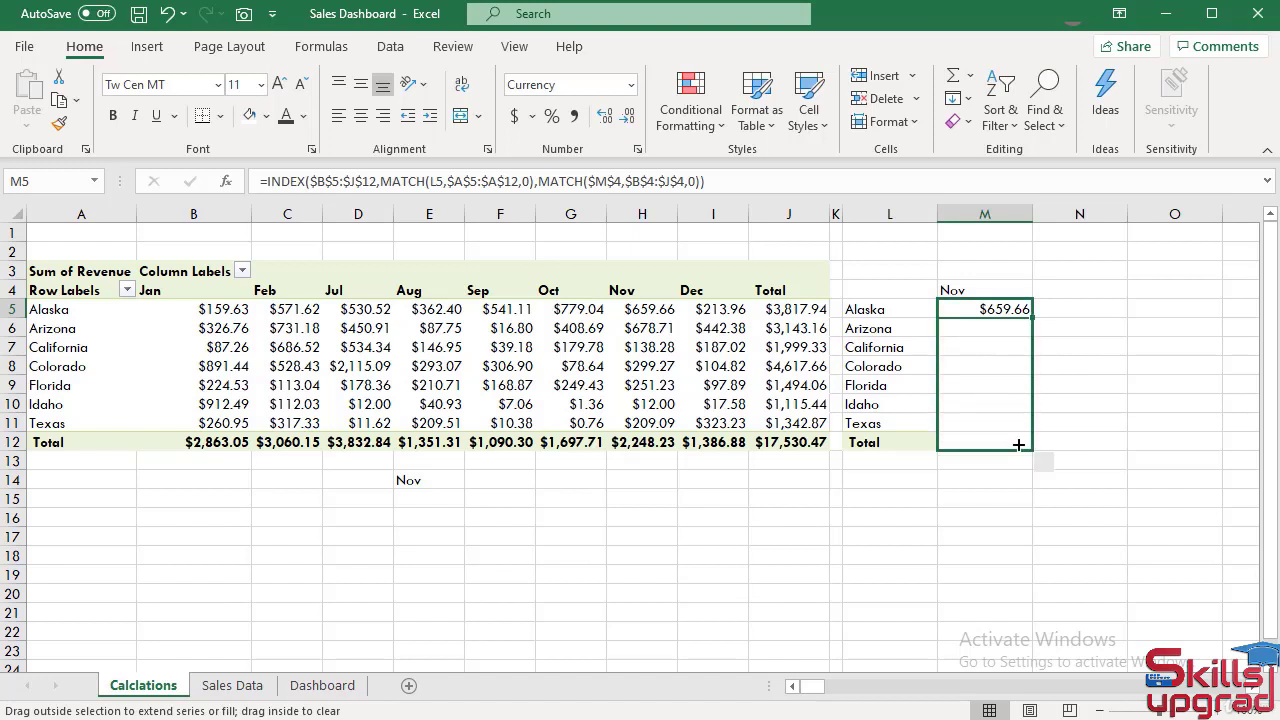
# Test the state revenue lookup by switching the month selector in E14 to Sep, then to Dec, and check Colorado's result in M8
pyautogui.click(430, 484)
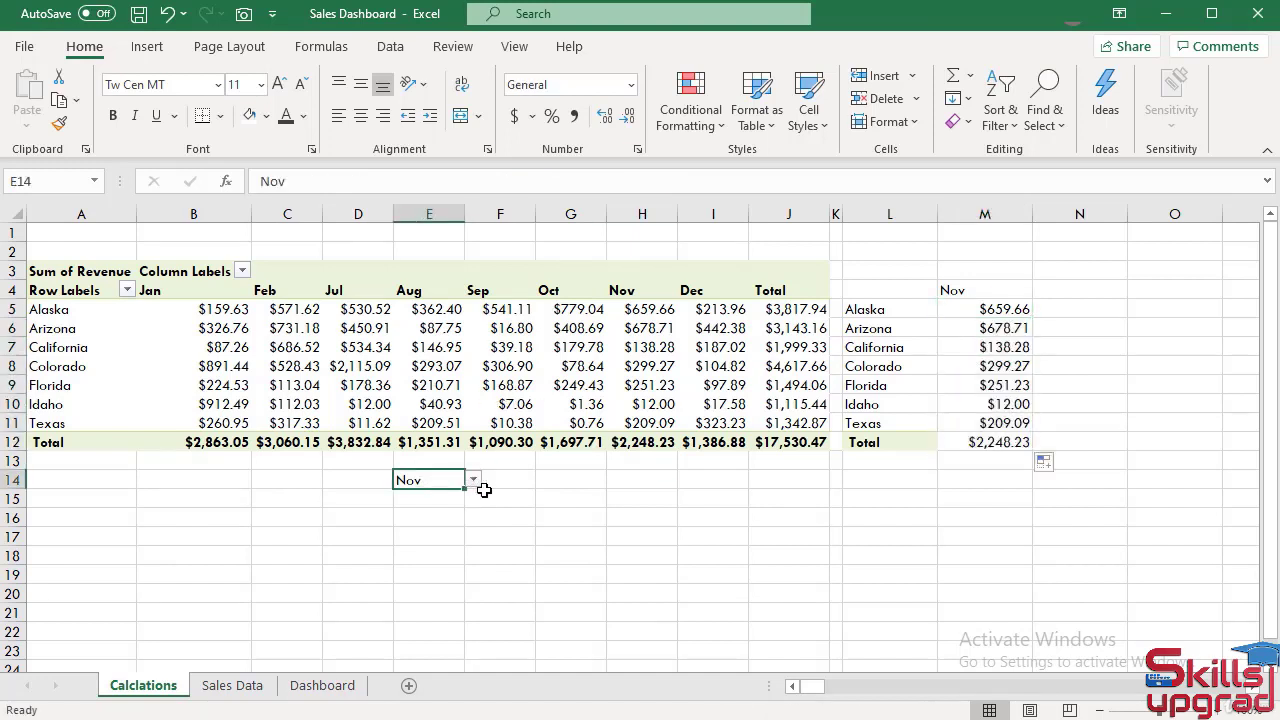
pyautogui.click(474, 481)
pyautogui.click(428, 536)
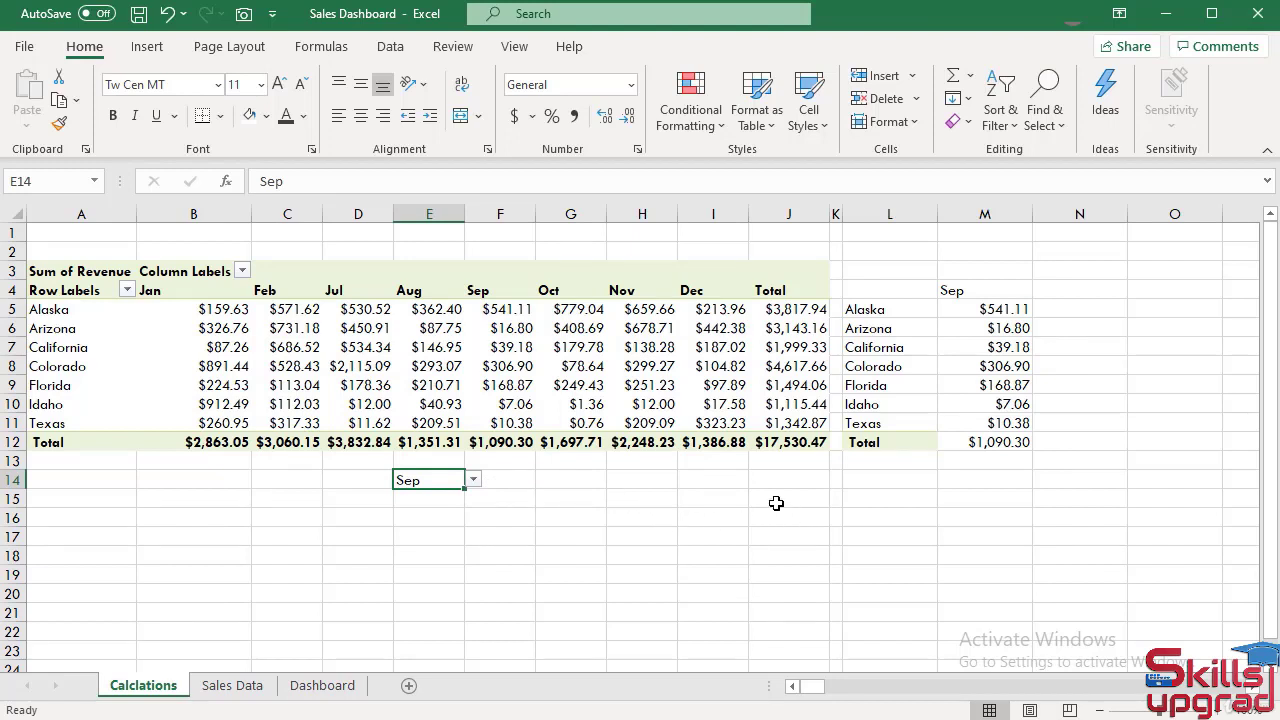
pyautogui.click(474, 480)
pyautogui.click(418, 575)
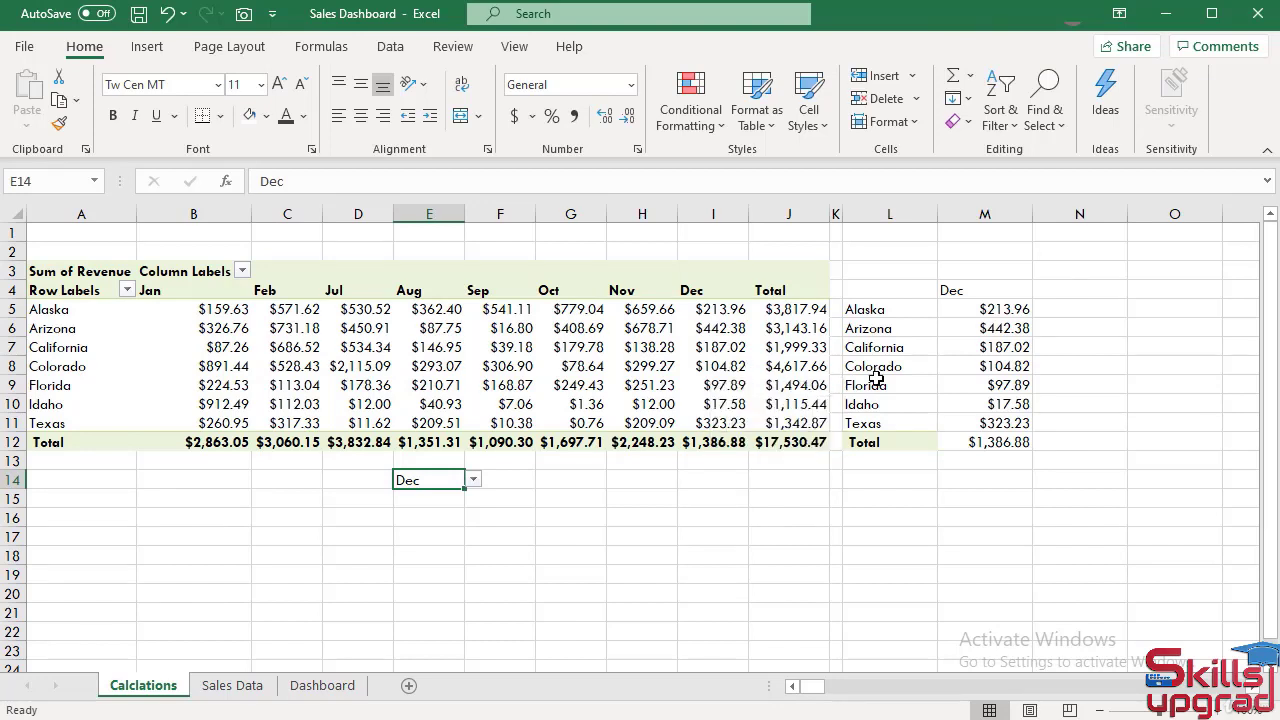
pyautogui.click(1008, 367)
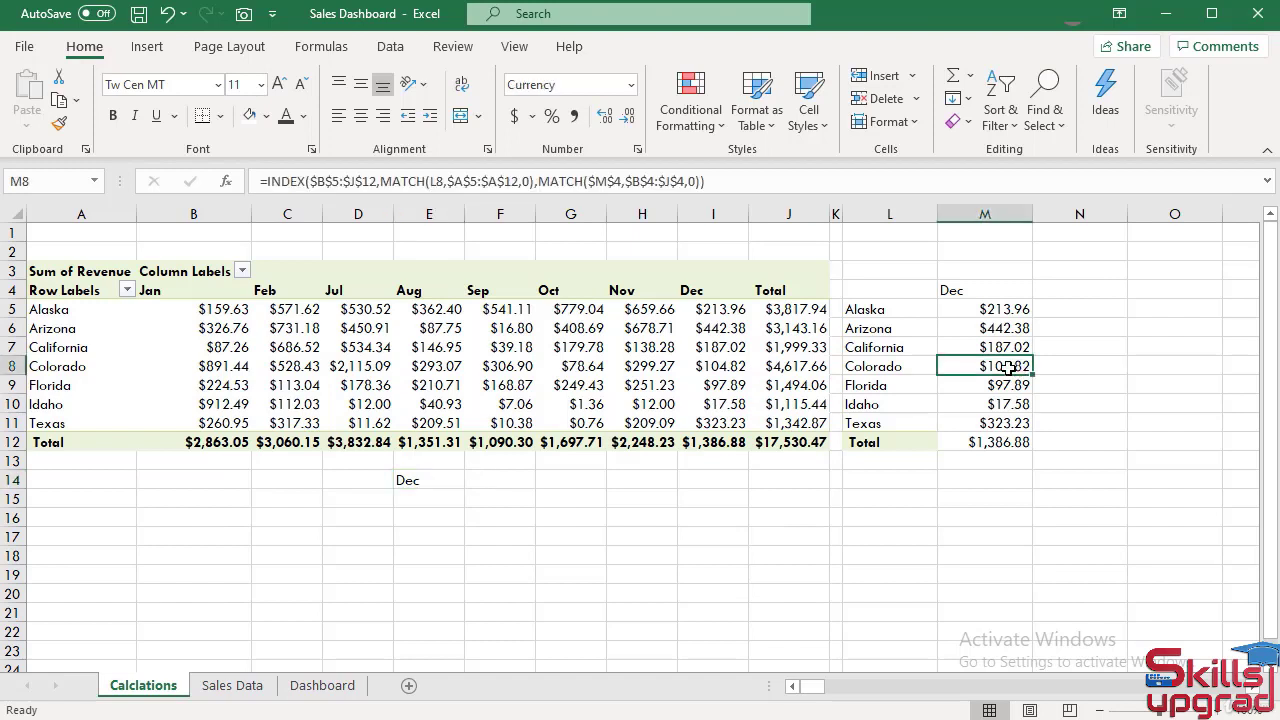
# Set the month selector in E14 to Total and check the lookup result in M12 against the PivotTable's grand total
pyautogui.click(428, 481)
pyautogui.click(473, 480)
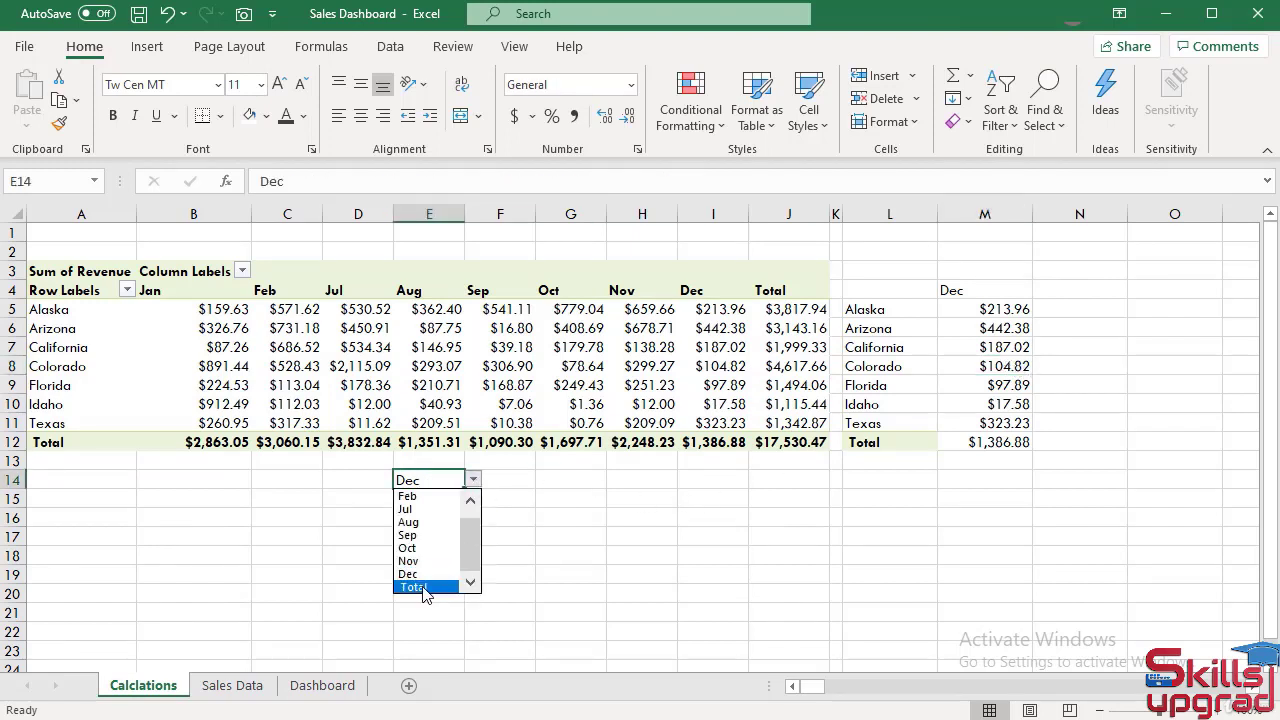
pyautogui.click(430, 587)
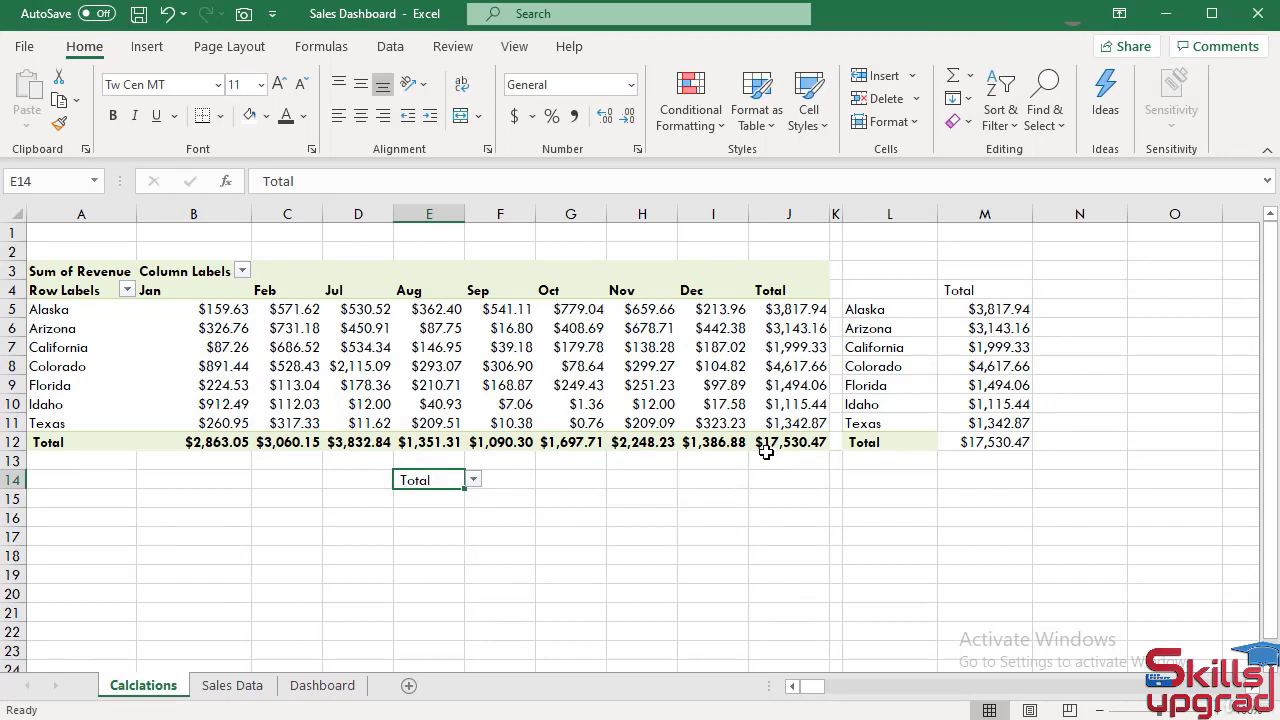
pyautogui.moveTo(795, 442)
pyautogui.click(1000, 445)
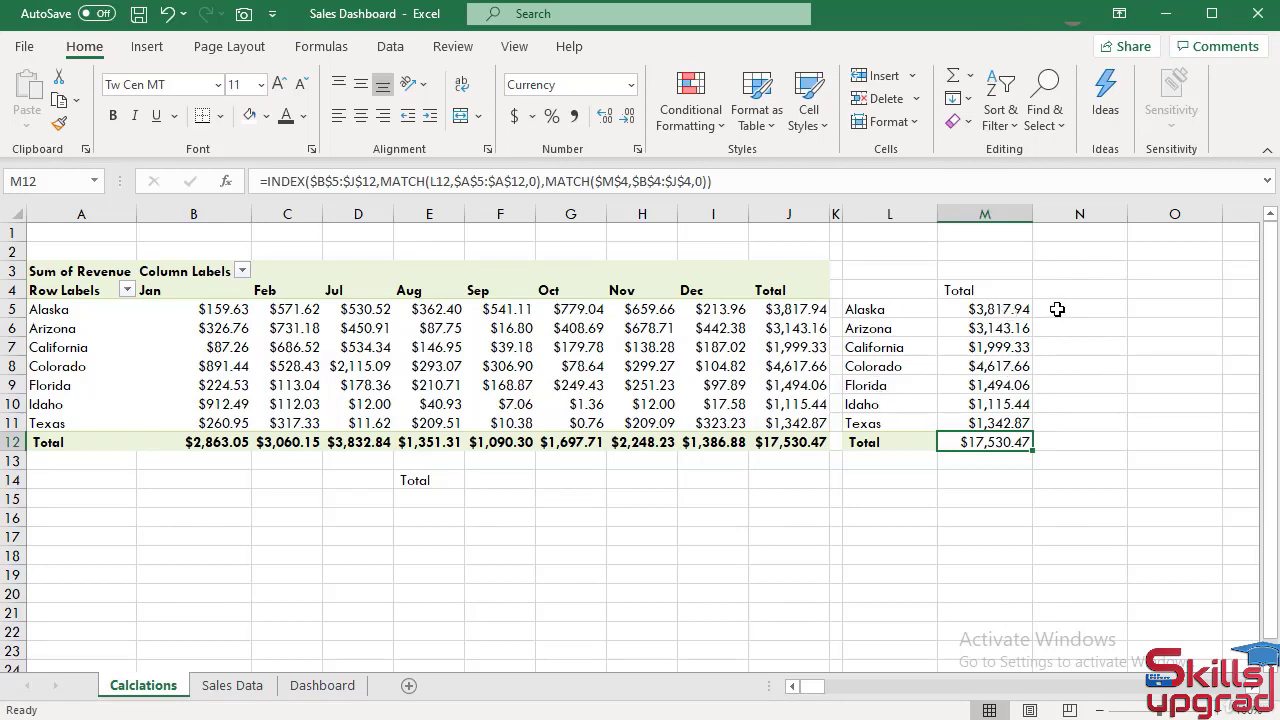
# Enter =M5/$M$12 in N5 to calculate Alaska's share of the selected month's total revenue
pyautogui.click(1057, 309)
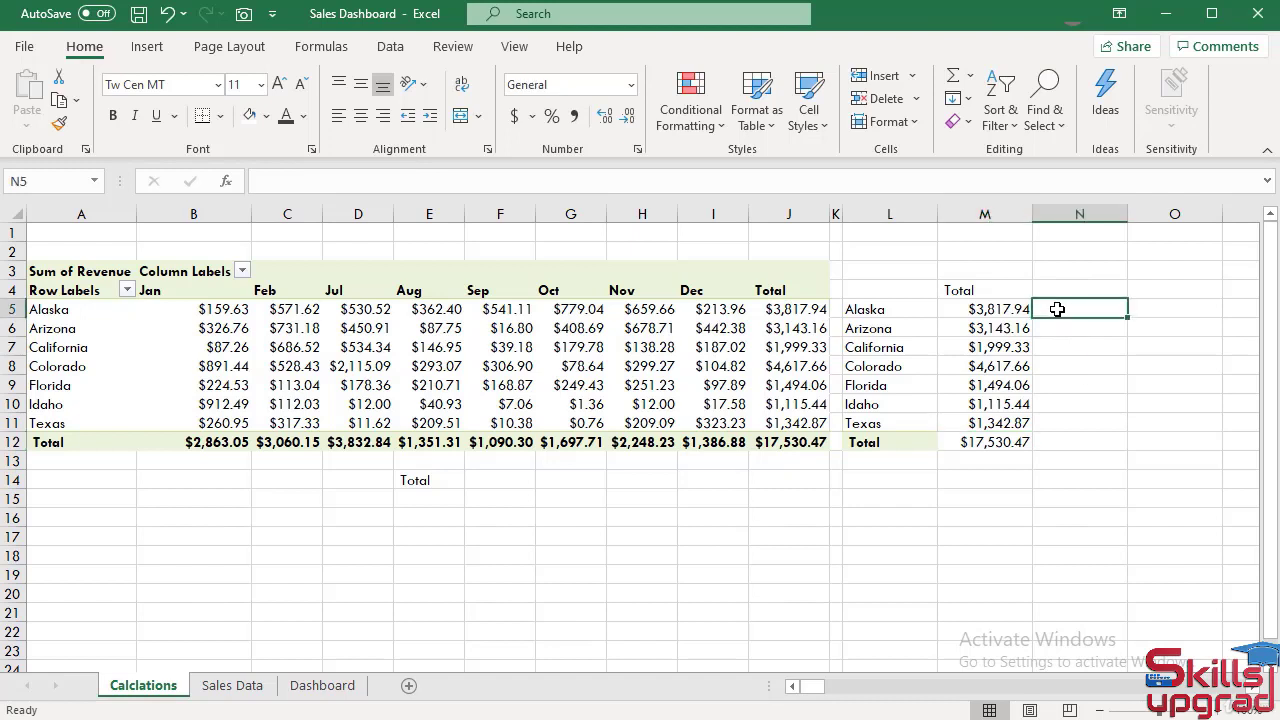
pyautogui.write('=')
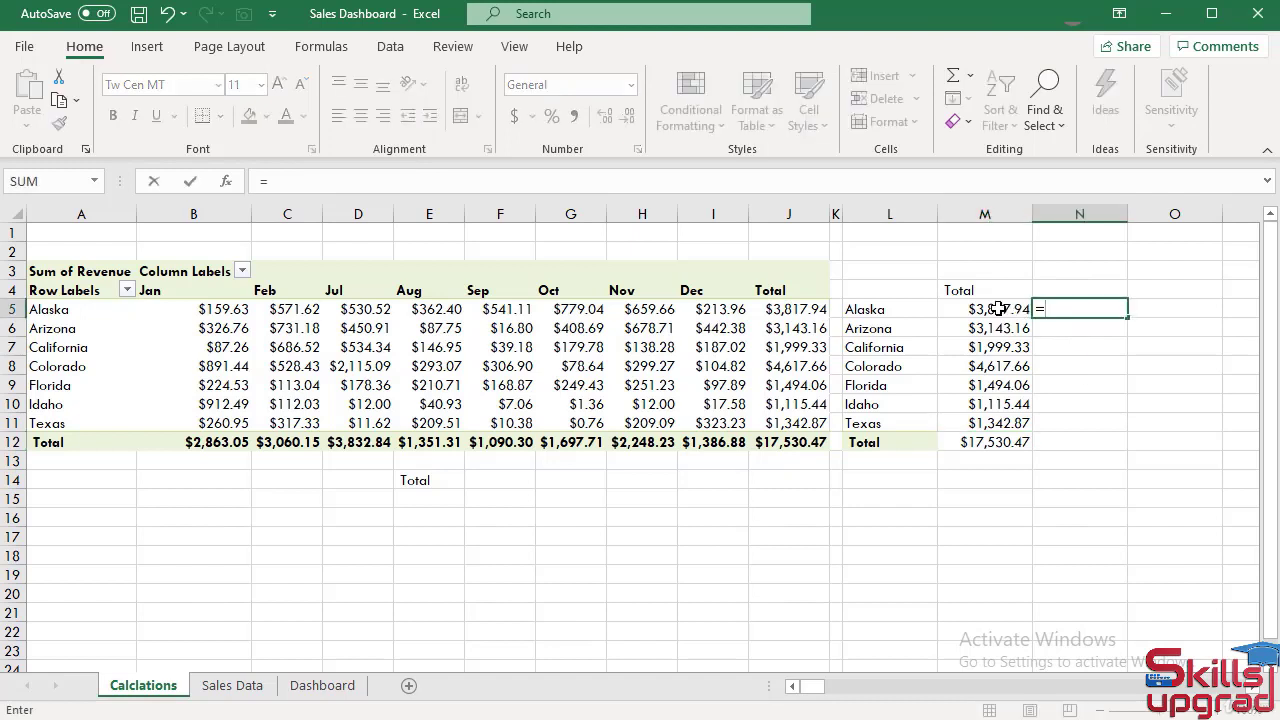
pyautogui.click(998, 309)
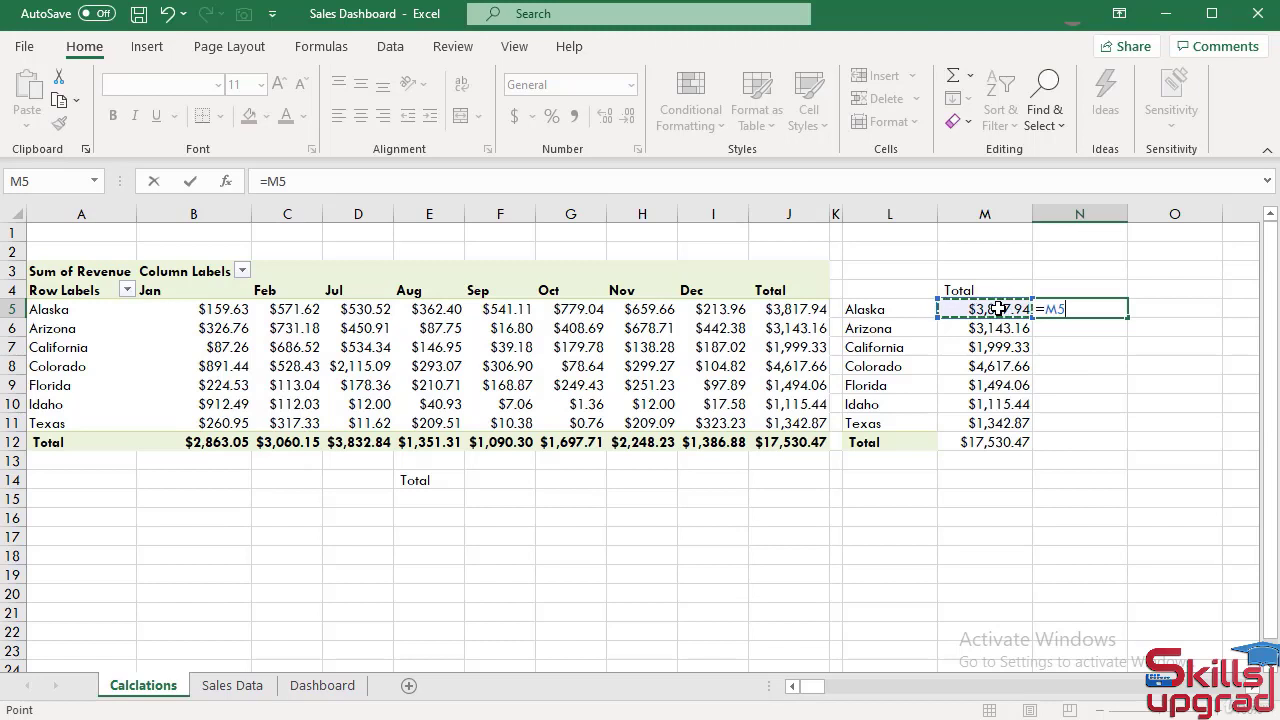
pyautogui.write('/')
pyautogui.click(1007, 442)
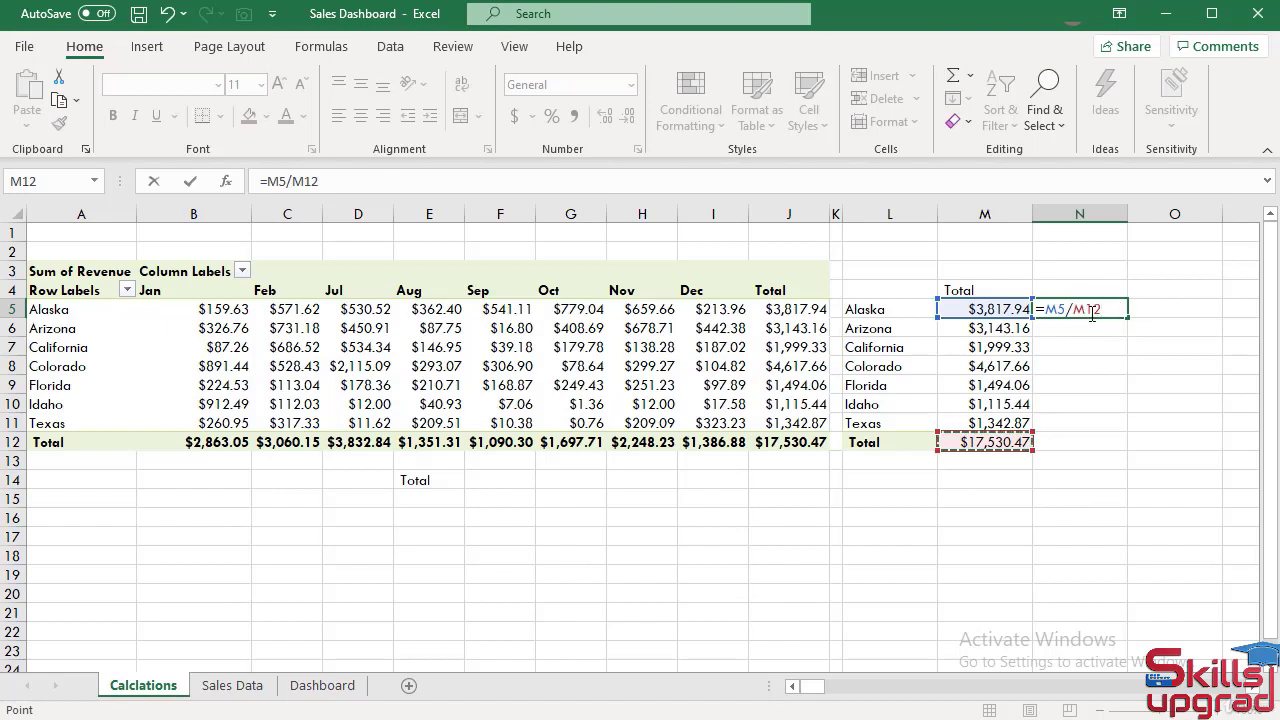
pyautogui.press('F4')
pyautogui.press('Return')
# Format N5:N12 as Percentage and fill the N5 formula down through the Total row in N12
pyautogui.click(1087, 310)
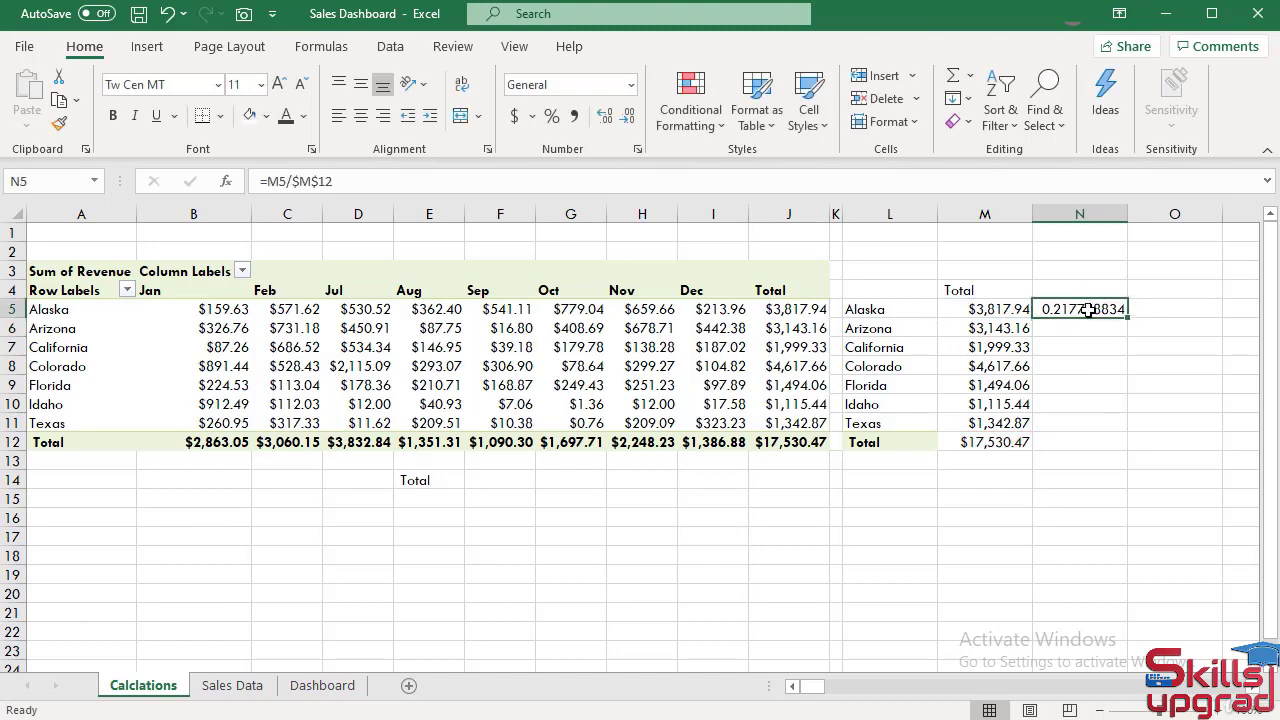
pyautogui.moveTo(1088, 311); pyautogui.dragTo(1095, 445)
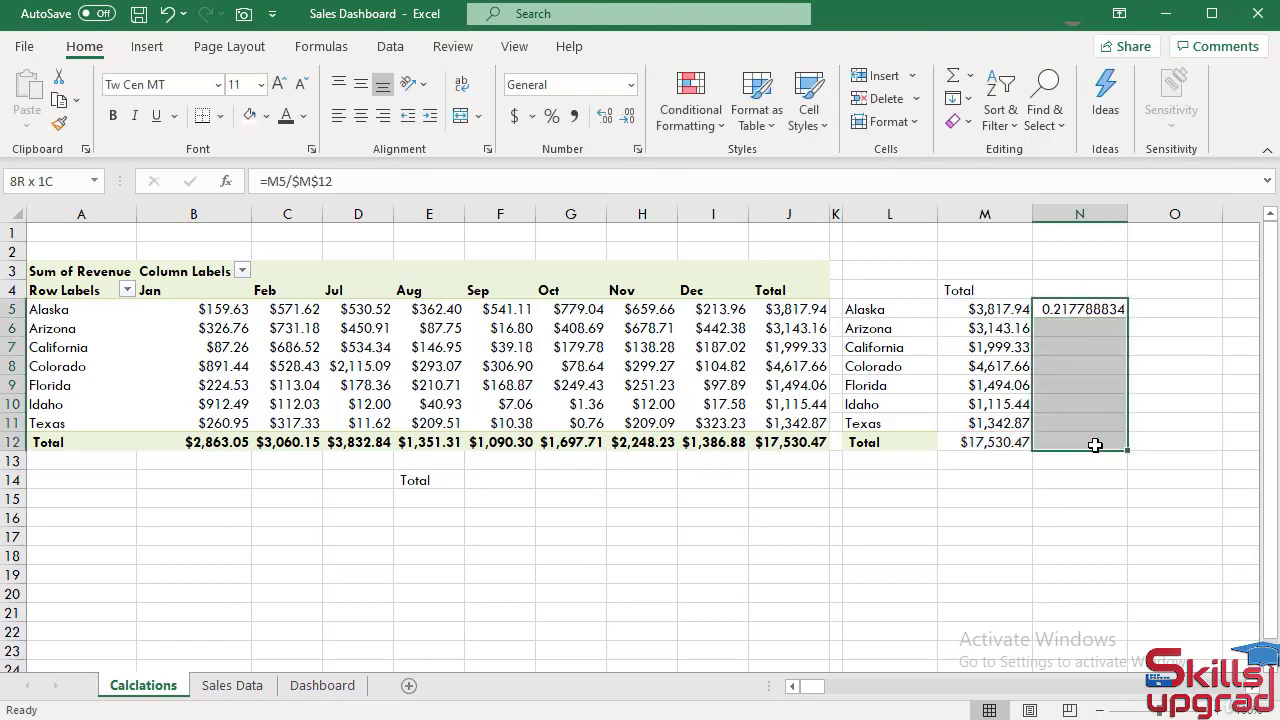
pyautogui.click(631, 85)
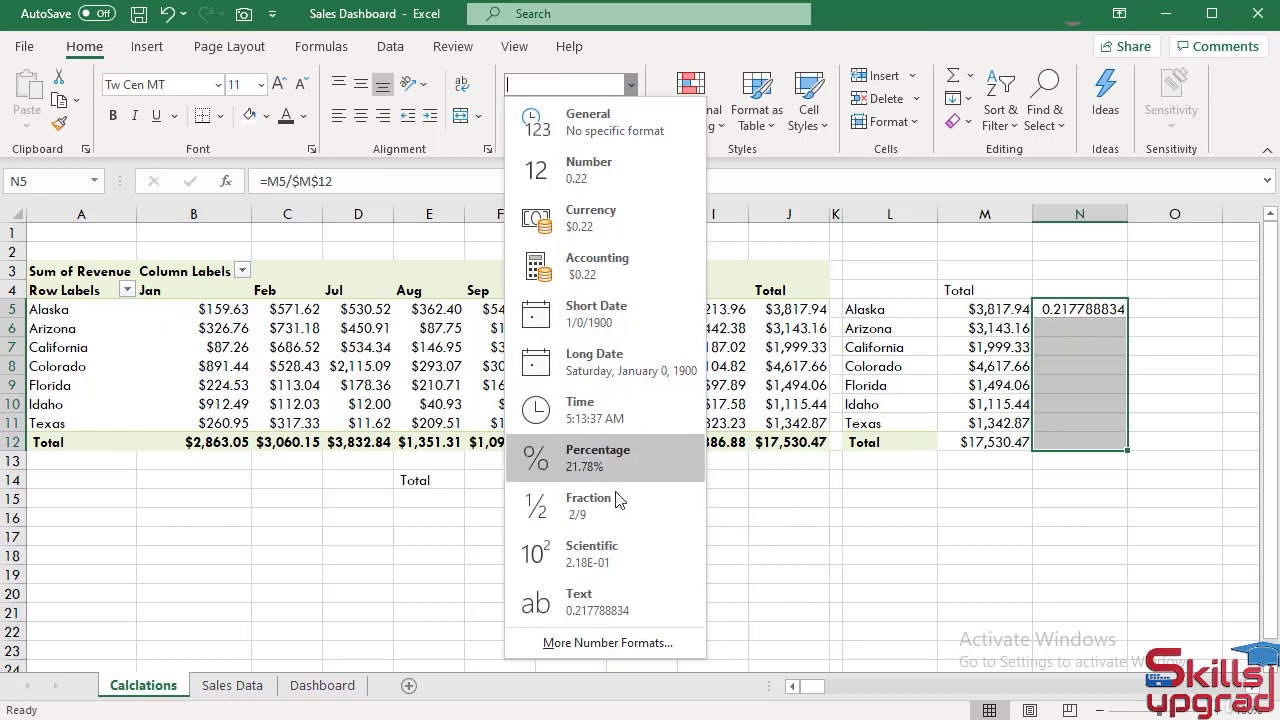
pyautogui.click(557, 462)
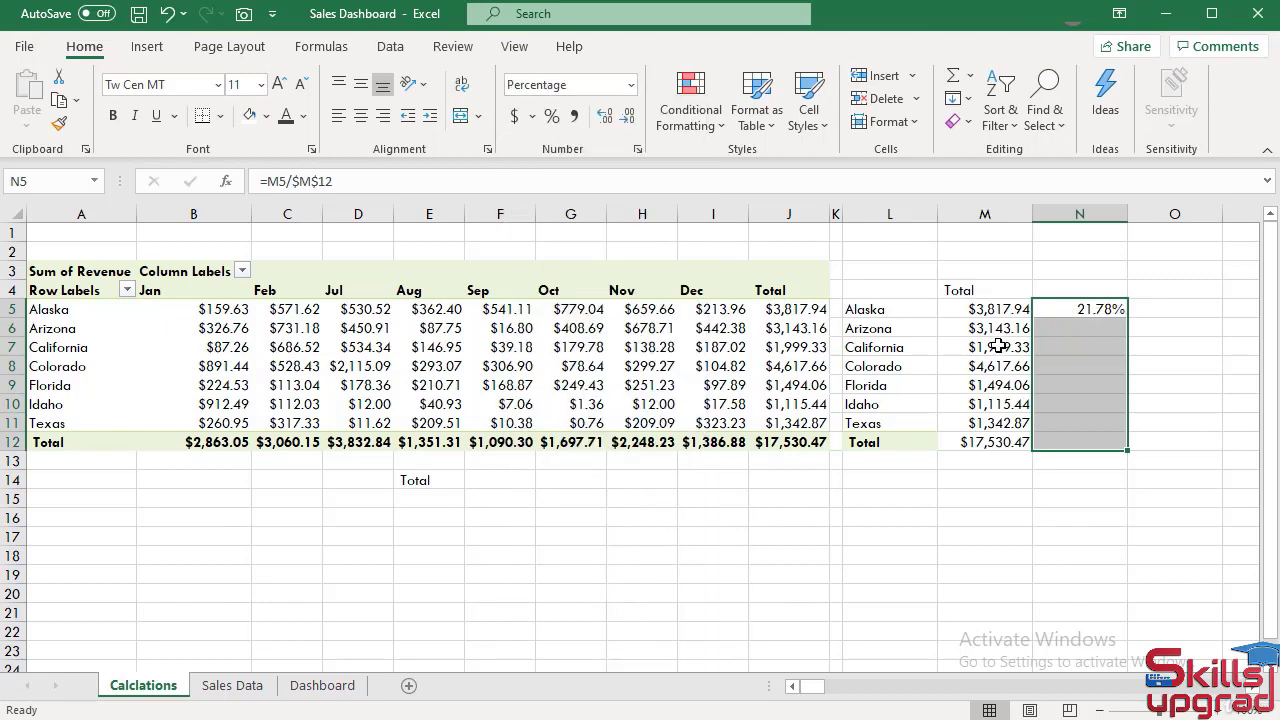
pyautogui.click(1058, 310)
pyautogui.moveTo(1129, 318); pyautogui.dragTo(1126, 447)
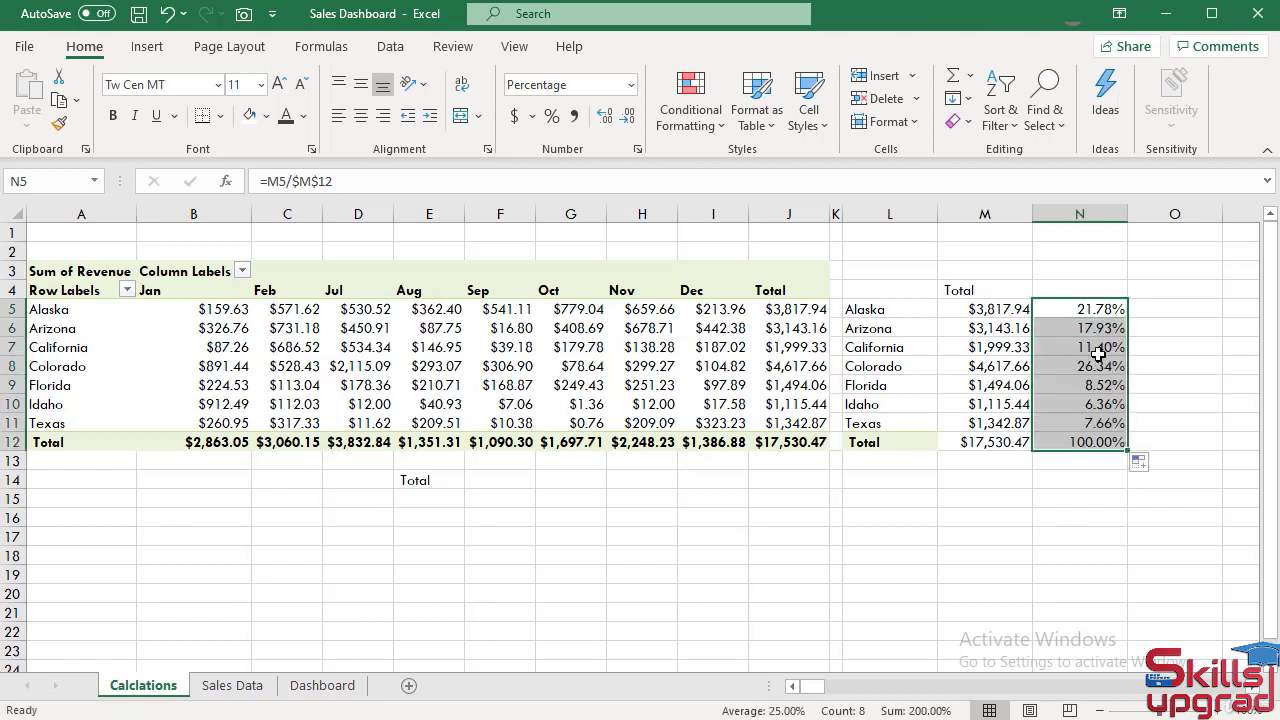
pyautogui.click(1074, 384)
# Set the month selector in E14 to Jul
pyautogui.click(420, 480)
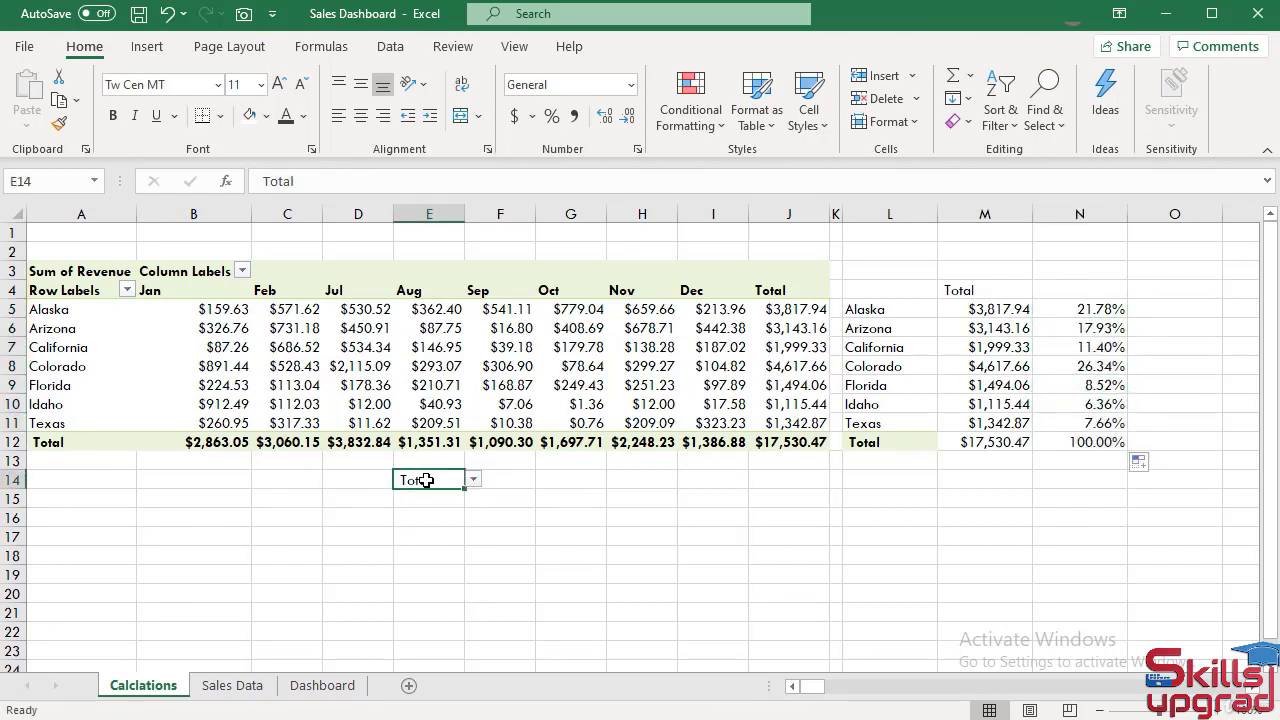
pyautogui.click(474, 481)
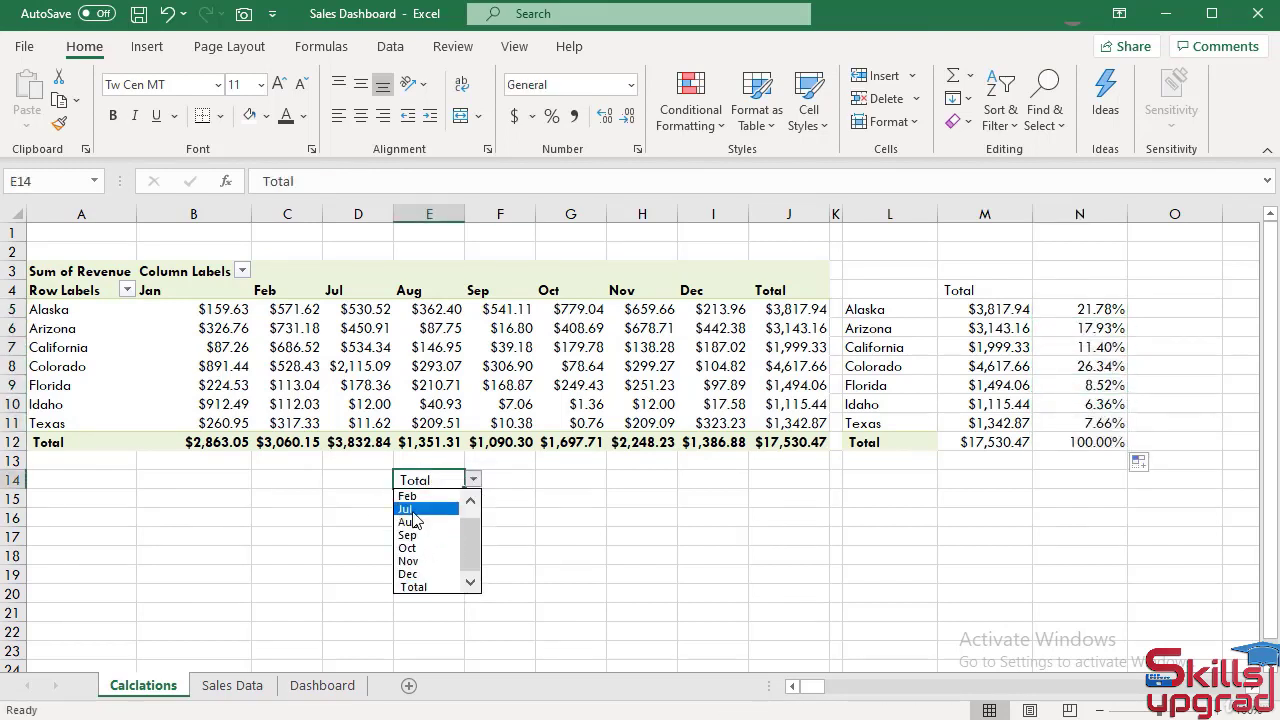
pyautogui.click(408, 510)
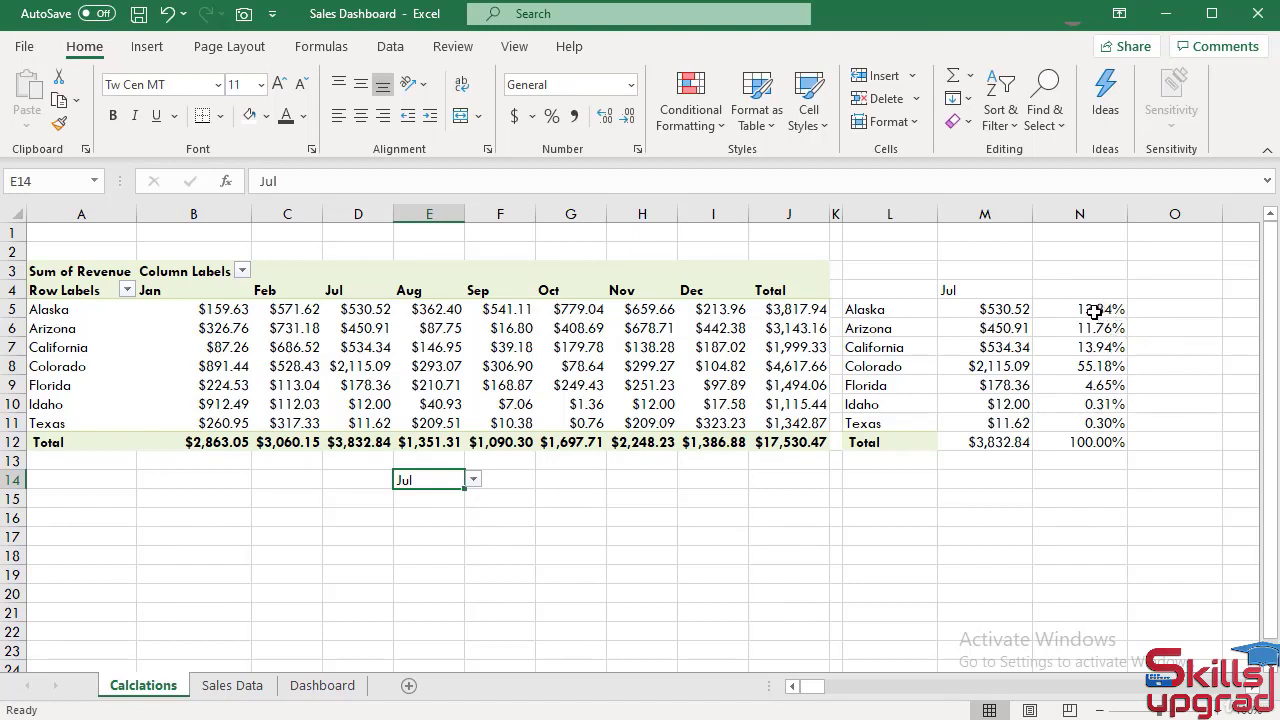
# Enter =1-N5 in O5 for Alaska's remaining percentage and fill it down through the Texas row in O11
pyautogui.click(1170, 309)
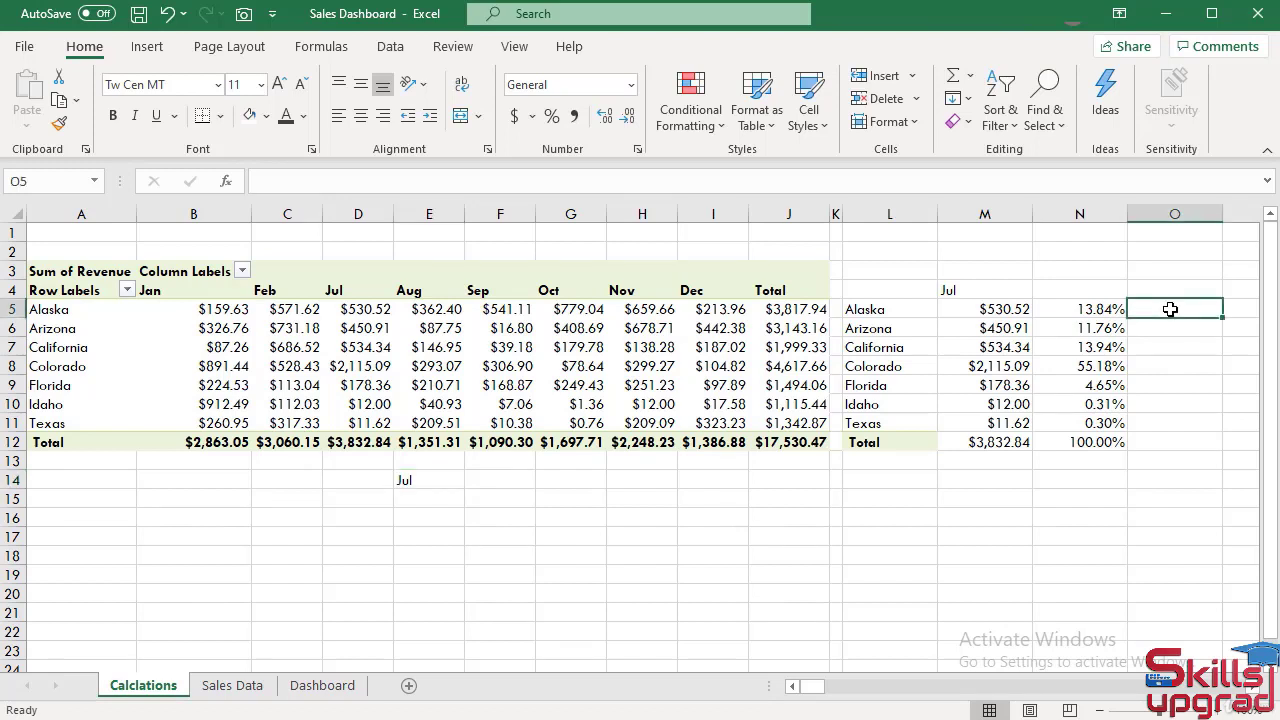
pyautogui.write('=')
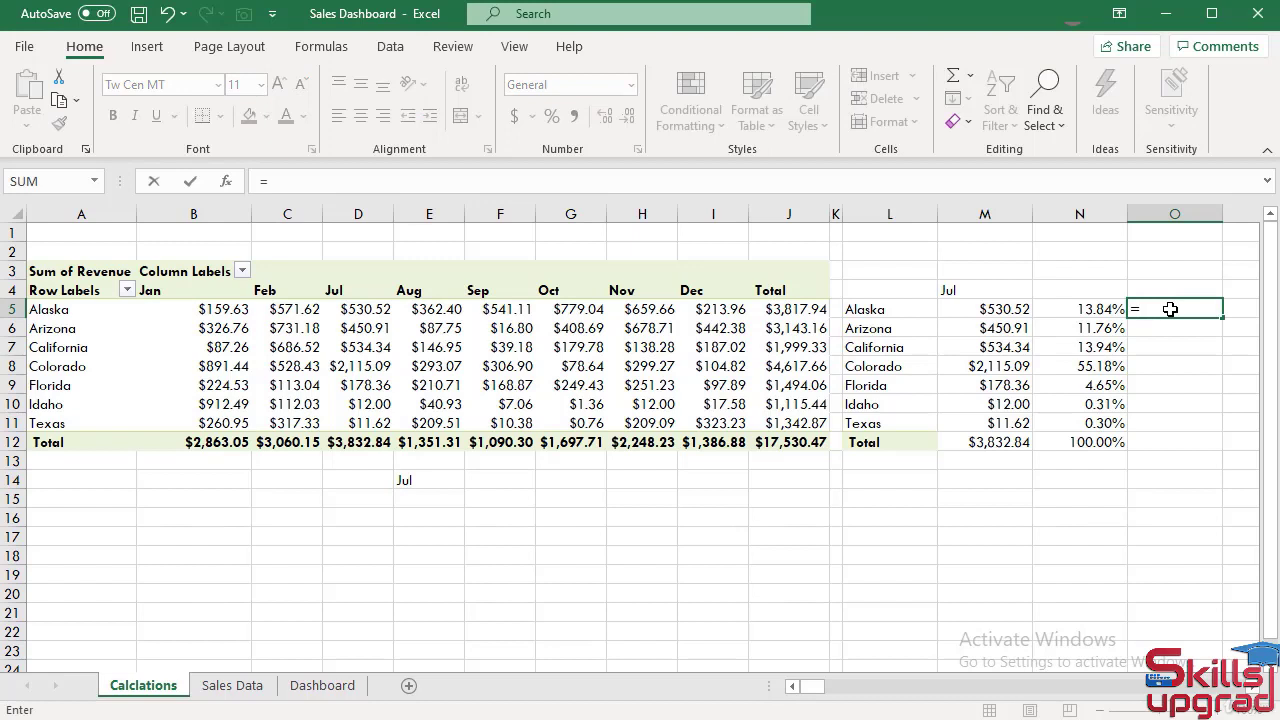
pyautogui.write('1-')
pyautogui.click(1108, 309)
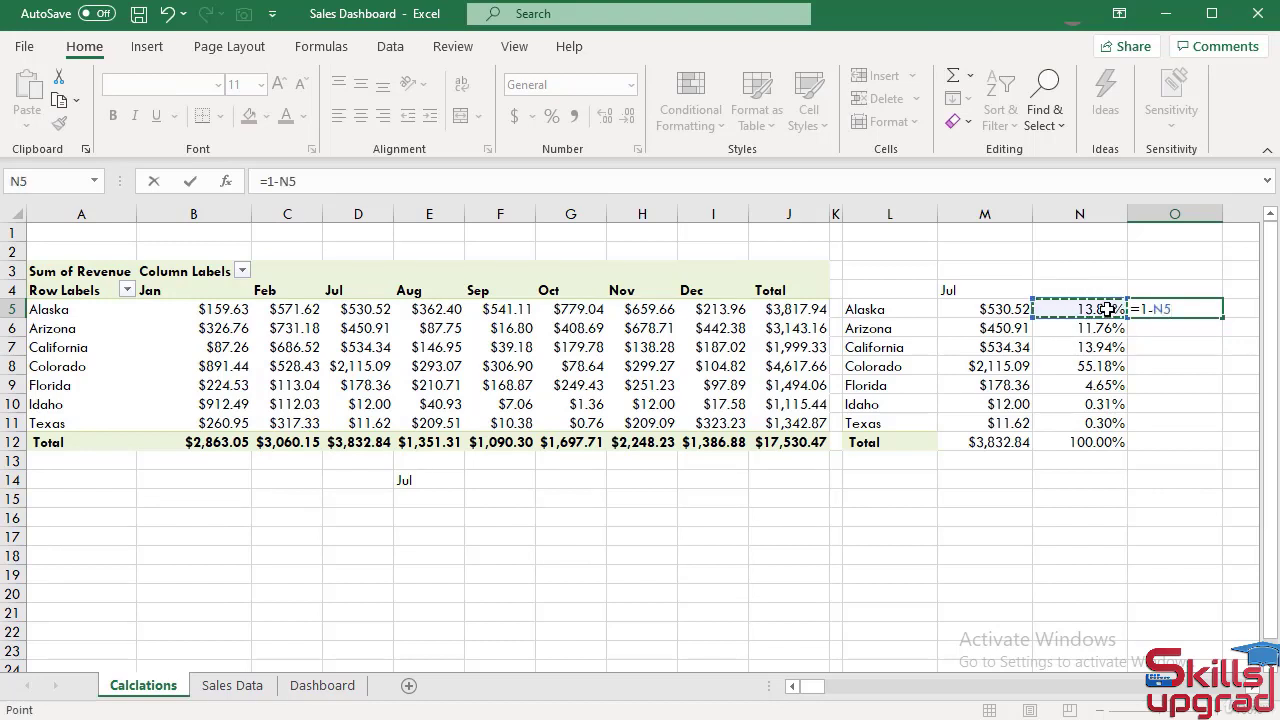
pyautogui.press('Return')
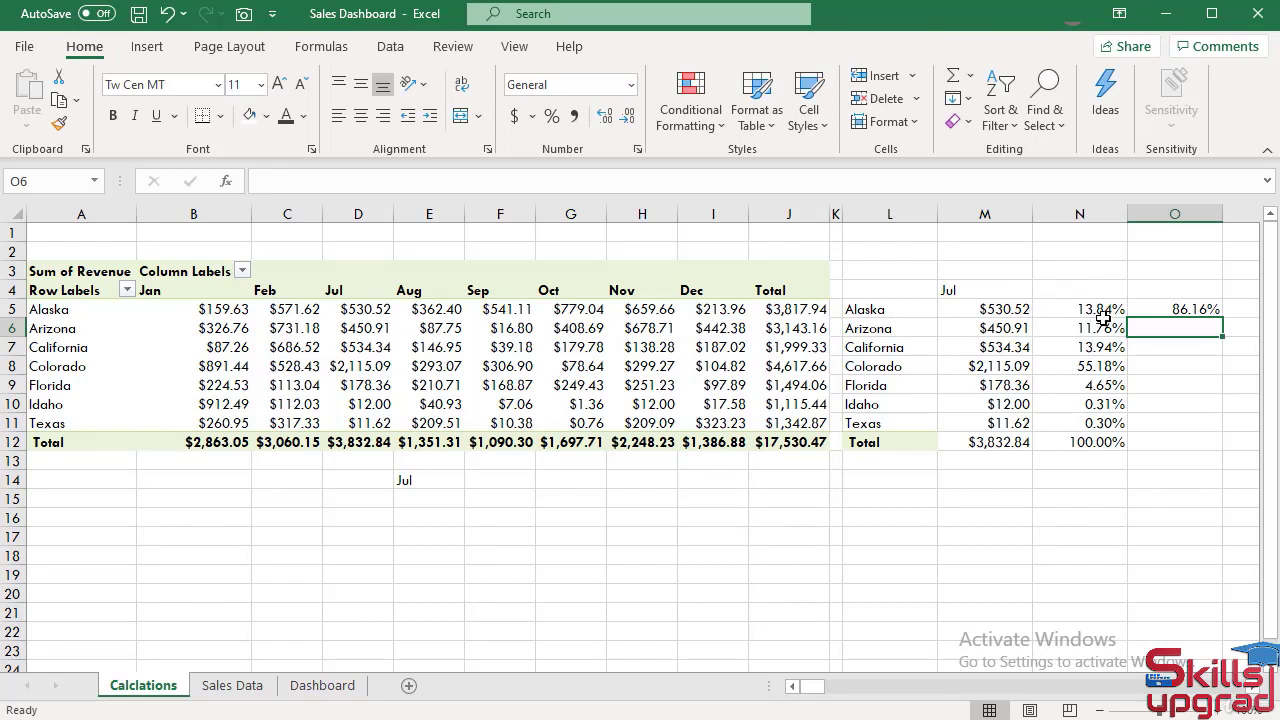
pyautogui.click(1200, 309)
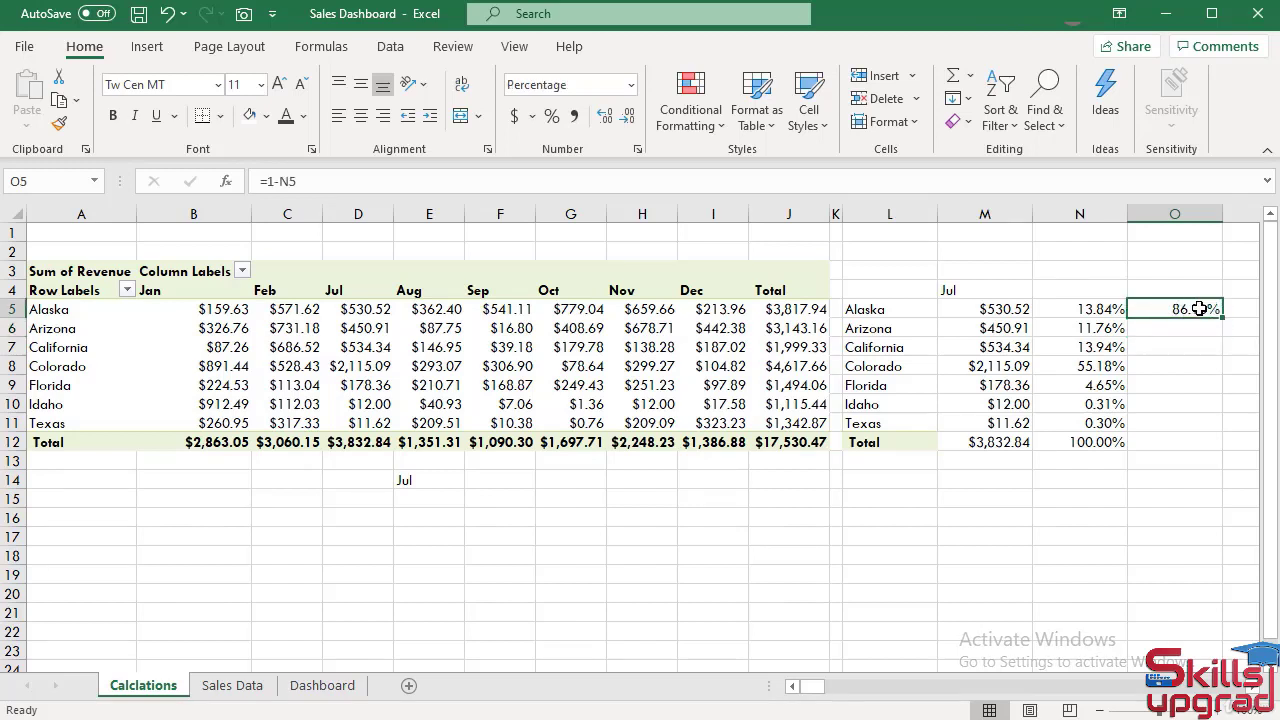
pyautogui.moveTo(1224, 320); pyautogui.dragTo(1218, 424)
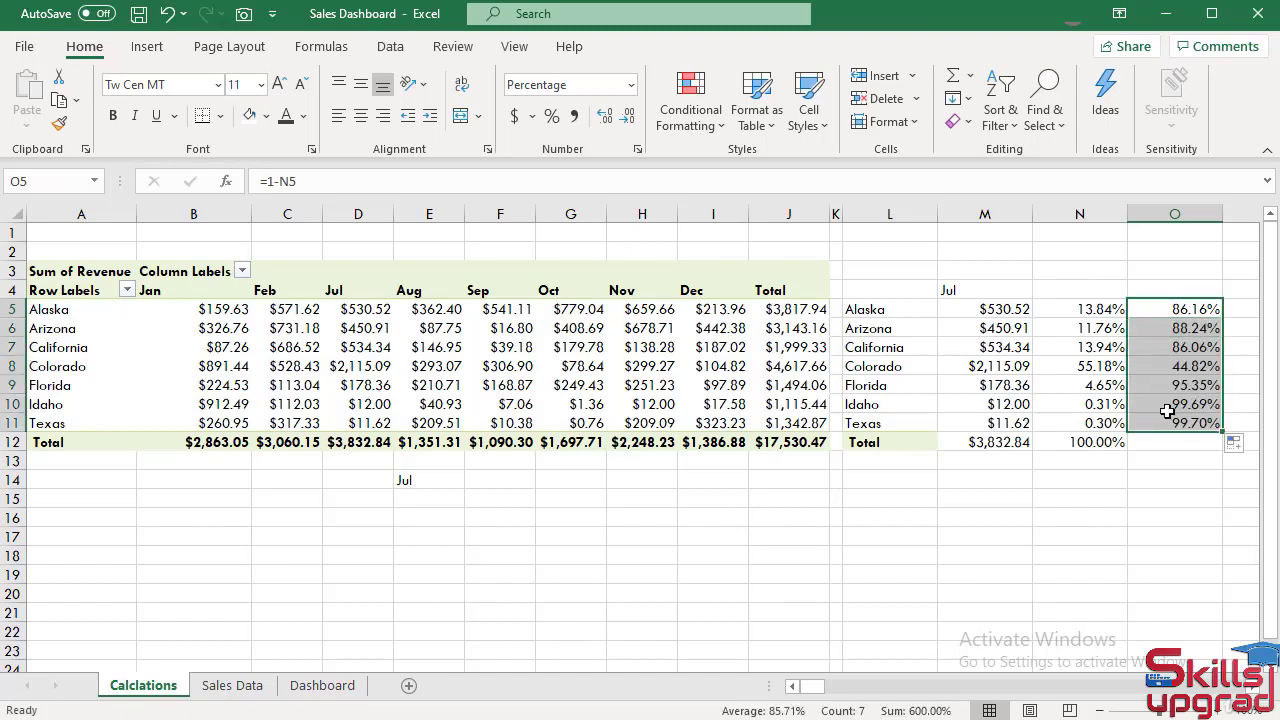